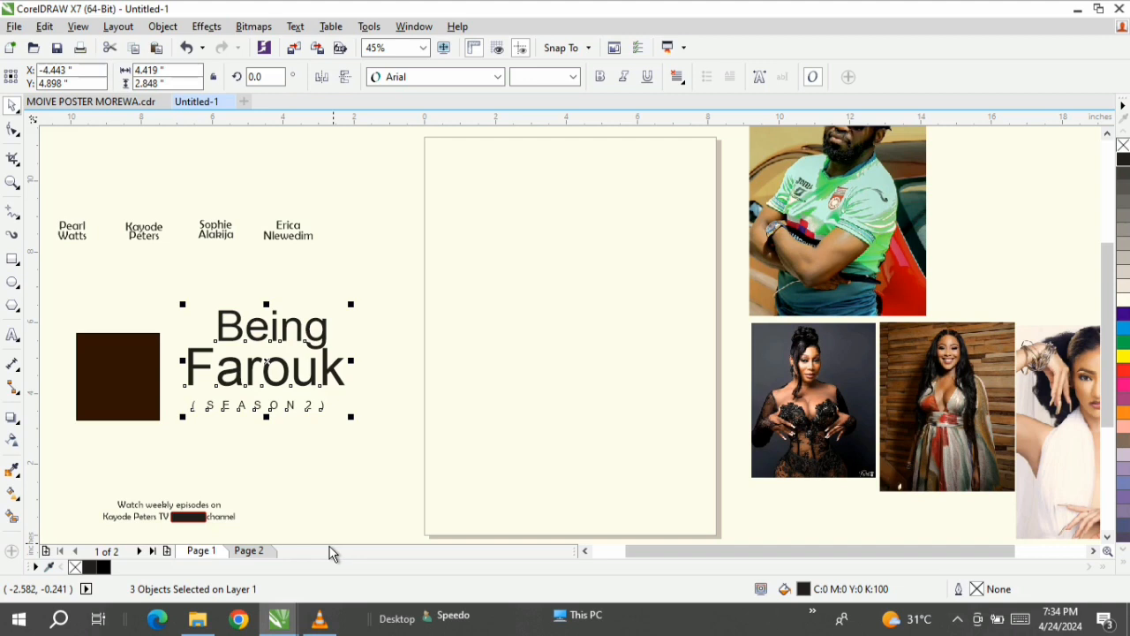
- Examine the four cast photos, the "Being Farouk" title, the season line and the cast names laid out around the page
{"action": "left_click_drag", "start_coordinate": [650, 550], "coordinate": [796, 566]}
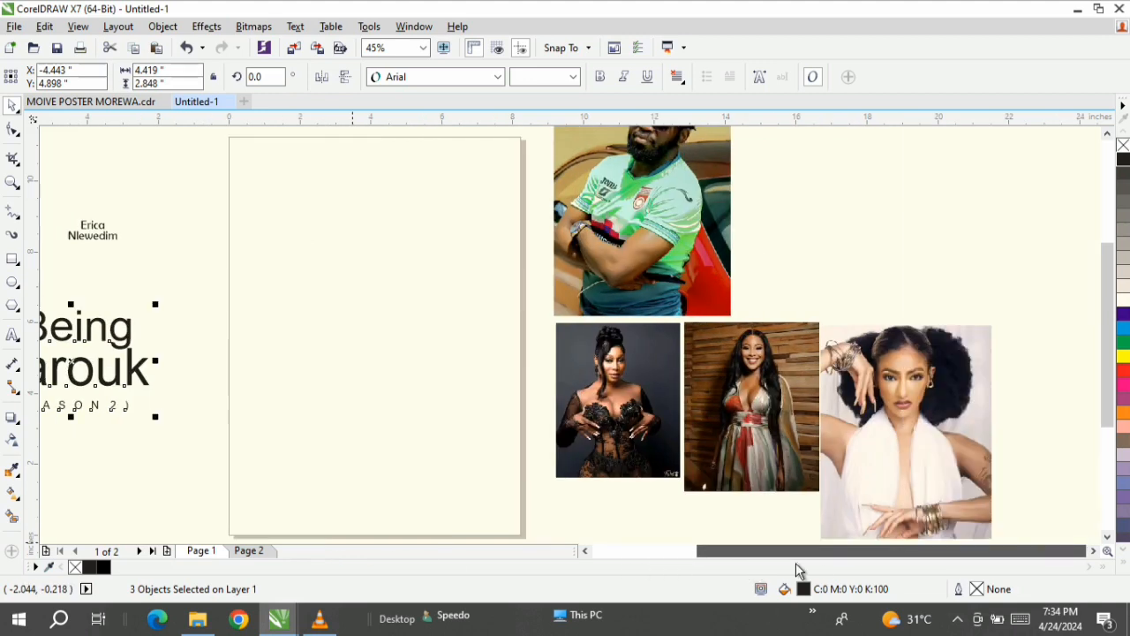
{"action": "left_click", "coordinate": [742, 391]}
{"action": "left_click", "coordinate": [583, 408]}
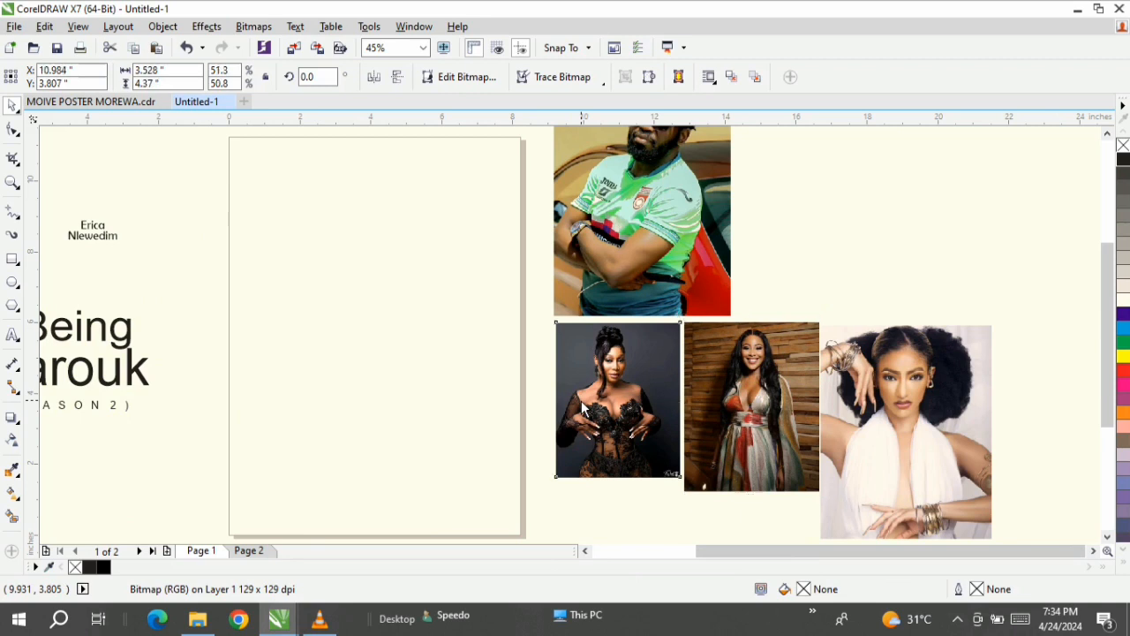
{"action": "mouse_move", "coordinate": [1109, 359]}
{"action": "left_mouse_down"}
{"action": "mouse_move", "coordinate": [1108, 312]}
{"action": "mouse_move", "coordinate": [1108, 348]}
{"action": "left_mouse_up"}
{"action": "left_click", "coordinate": [681, 231]}
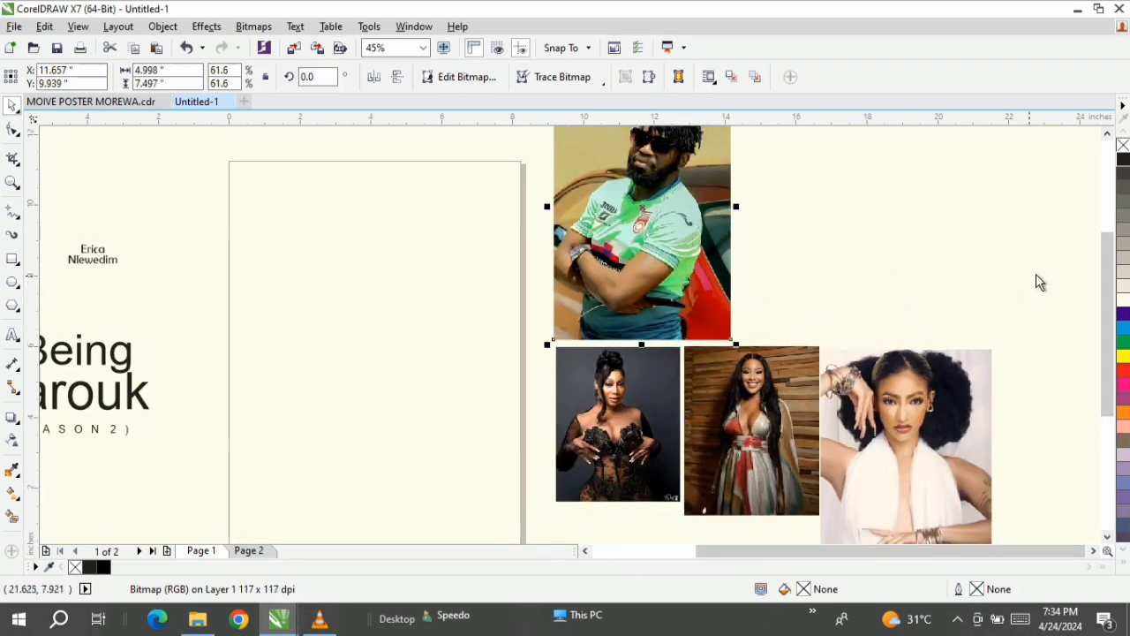
{"action": "left_click_drag", "start_coordinate": [1106, 282], "coordinate": [1106, 310]}
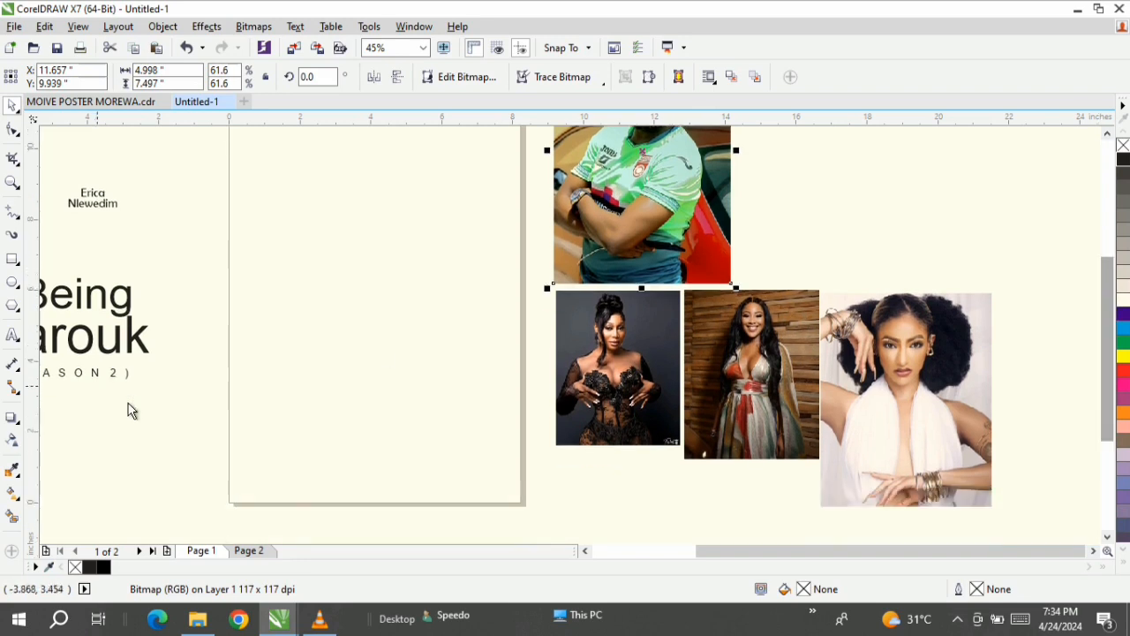
{"action": "left_click_drag", "start_coordinate": [752, 550], "coordinate": [668, 560]}
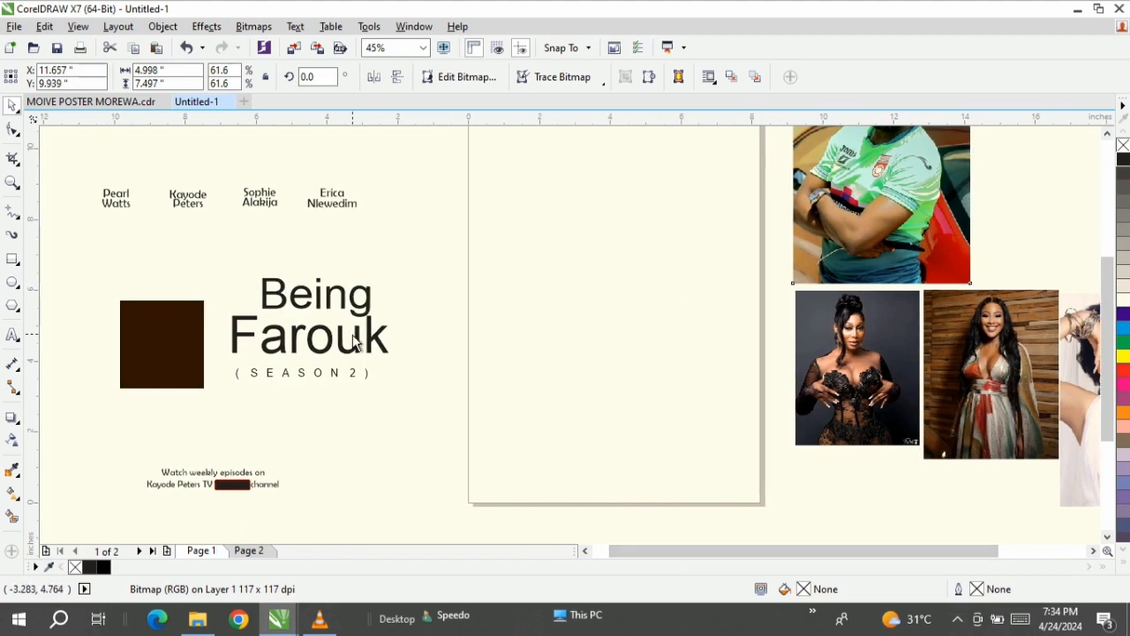
{"action": "left_click", "coordinate": [362, 366]}
{"action": "left_click", "coordinate": [359, 354]}
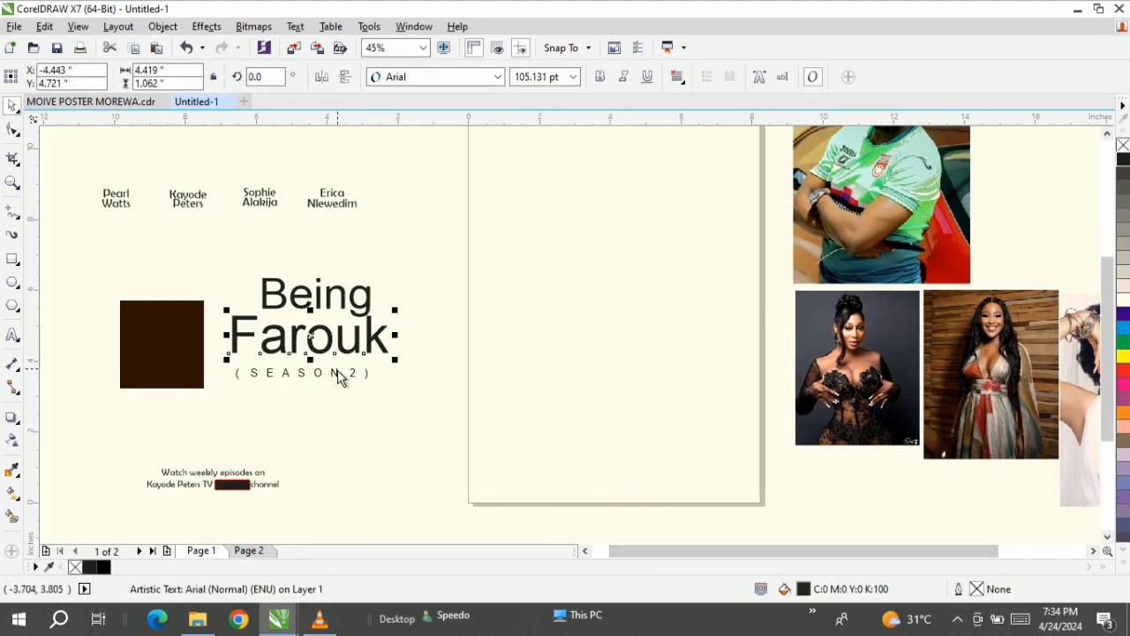
{"action": "left_click", "coordinate": [341, 373]}
{"action": "left_click_drag", "start_coordinate": [56, 166], "coordinate": [439, 273]}
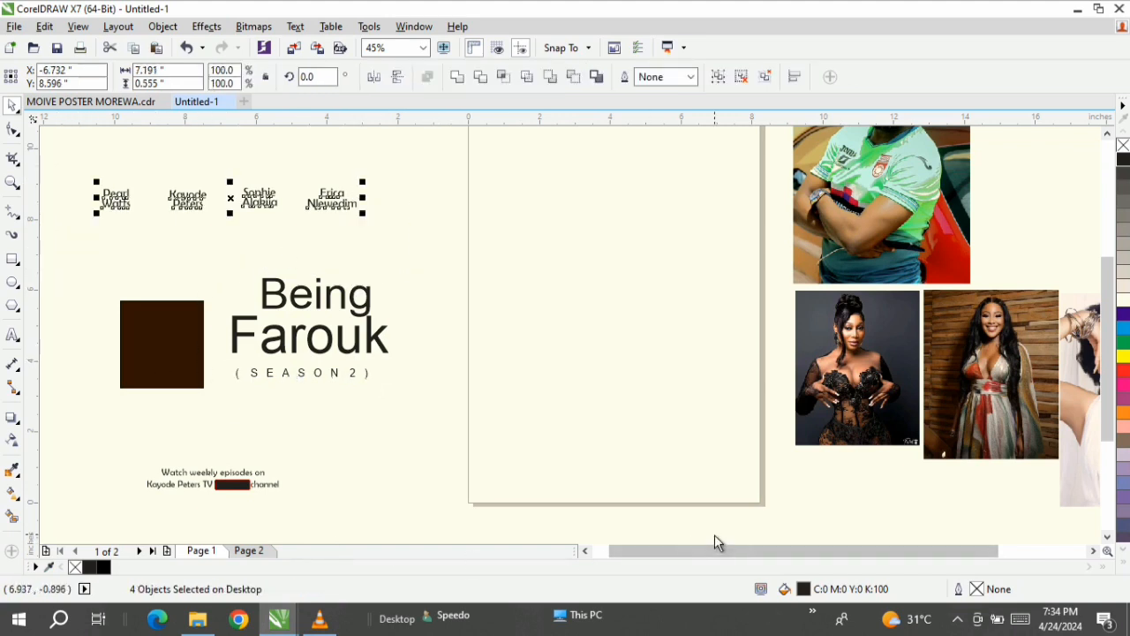
{"action": "left_click_drag", "start_coordinate": [666, 560], "coordinate": [671, 560]}
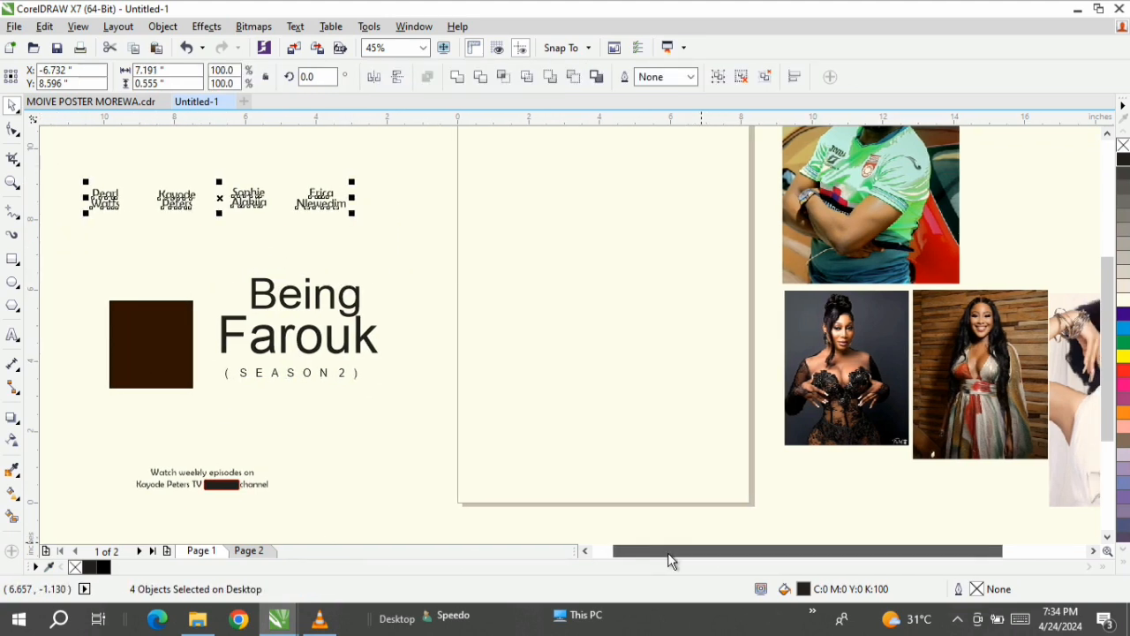
{"action": "left_click_drag", "start_coordinate": [1108, 386], "coordinate": [1107, 361]}
- Create a page-sized rectangle, 8.233 by 11.242 inches, framing the whole page
{"action": "left_click", "coordinate": [647, 316]}
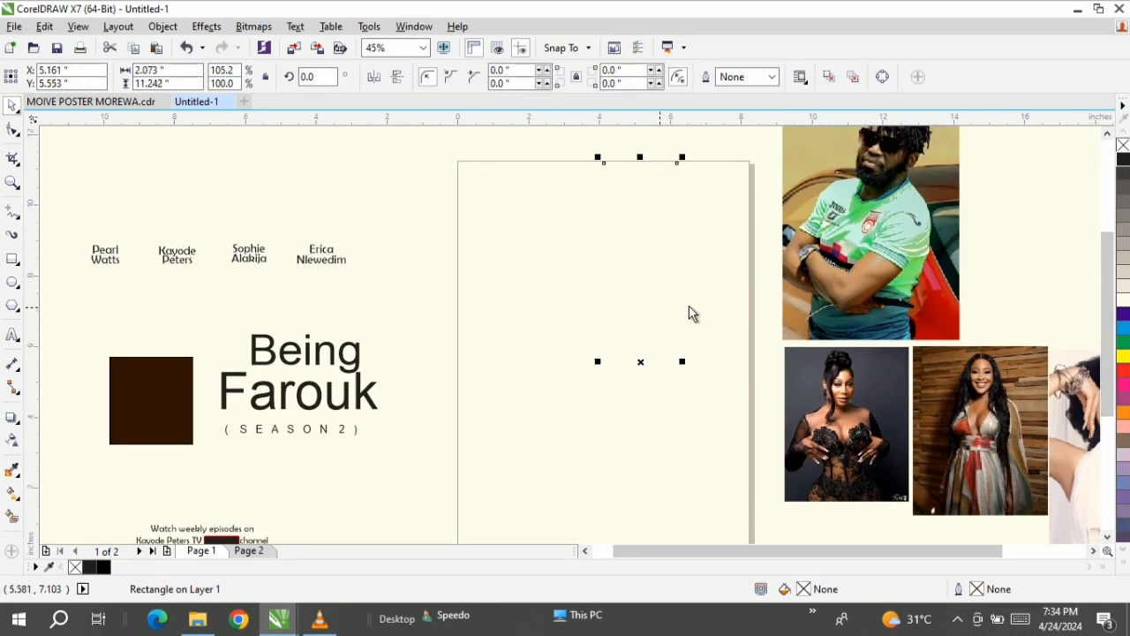
{"action": "left_click_drag", "start_coordinate": [1104, 259], "coordinate": [1104, 274]}
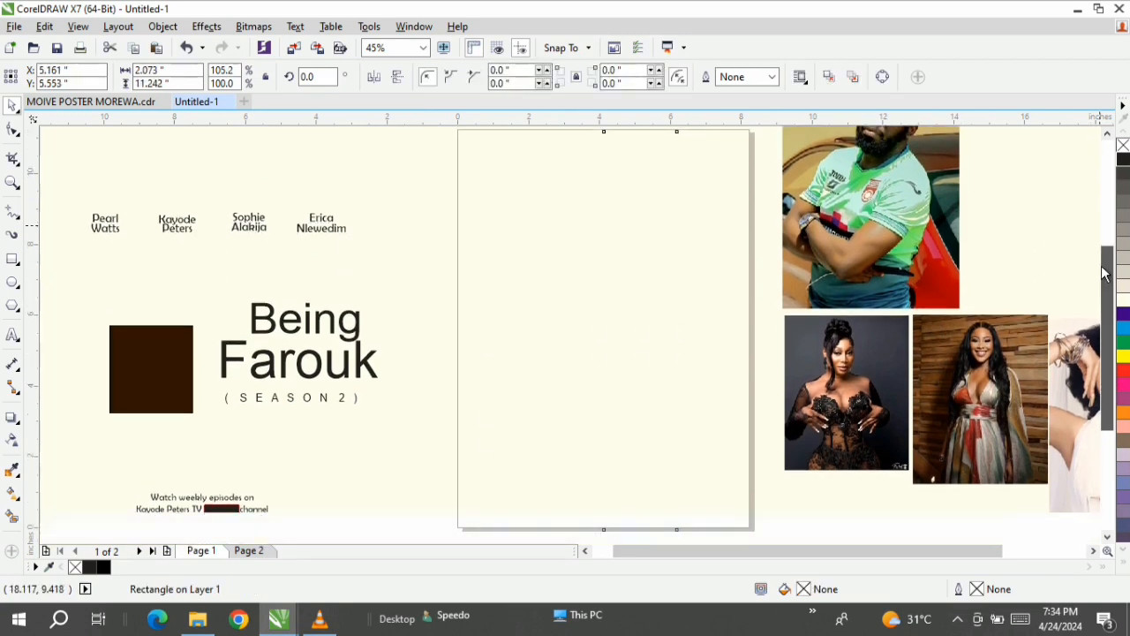
{"action": "double_click", "coordinate": [12, 258]}
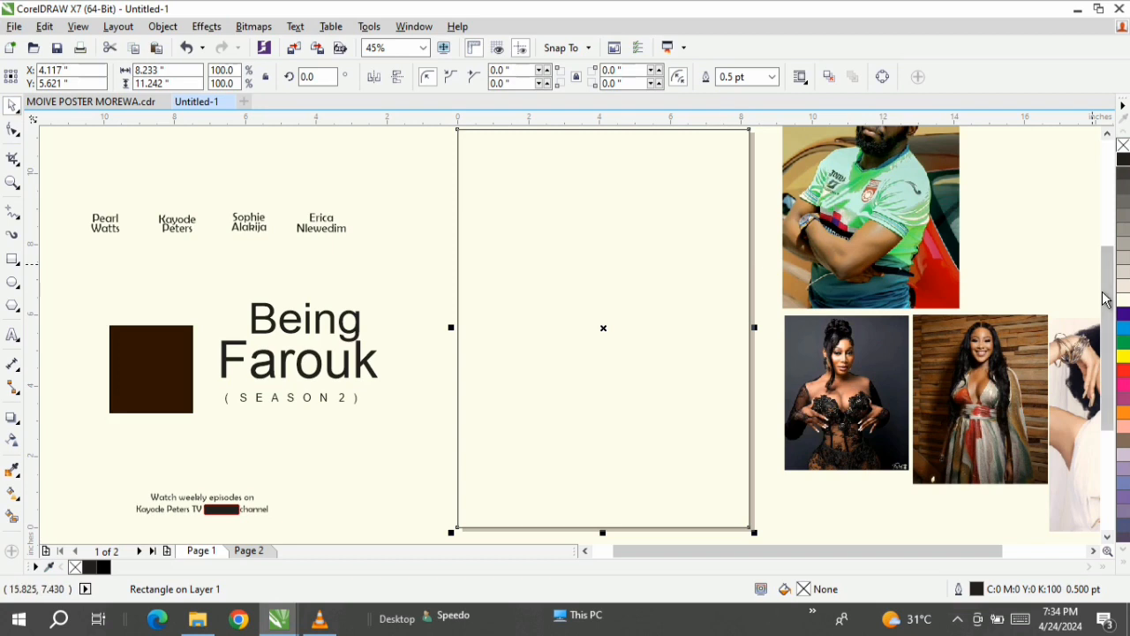
{"action": "scroll", "coordinate": [1109, 285], "scroll_direction": "up", "scroll_amount": 1}
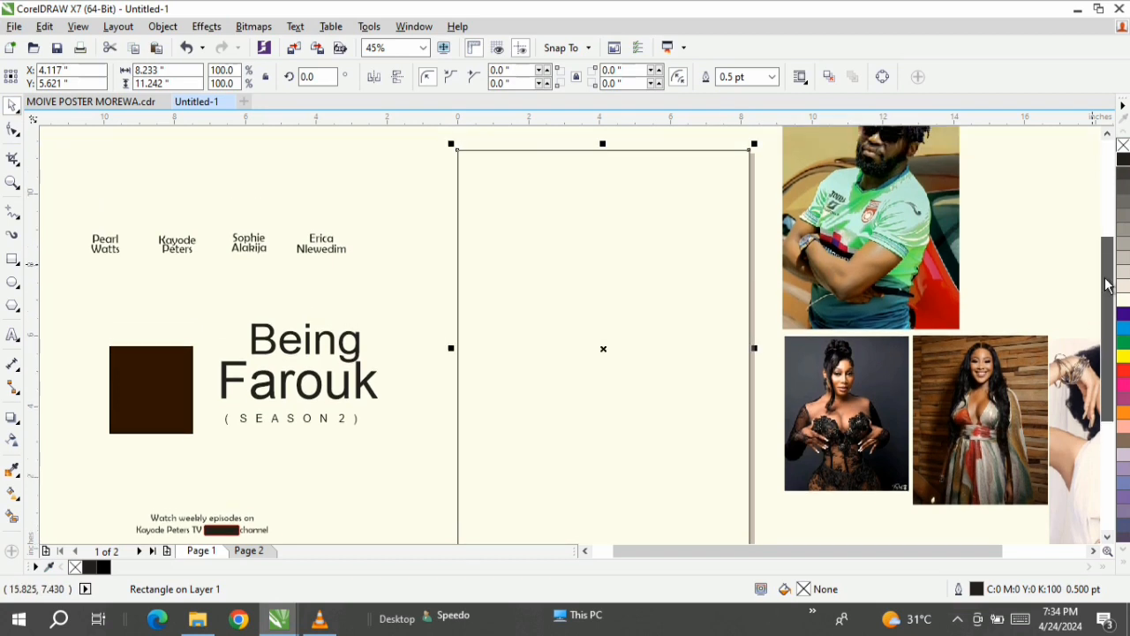
{"action": "left_click_drag", "start_coordinate": [1108, 284], "coordinate": [1109, 292]}
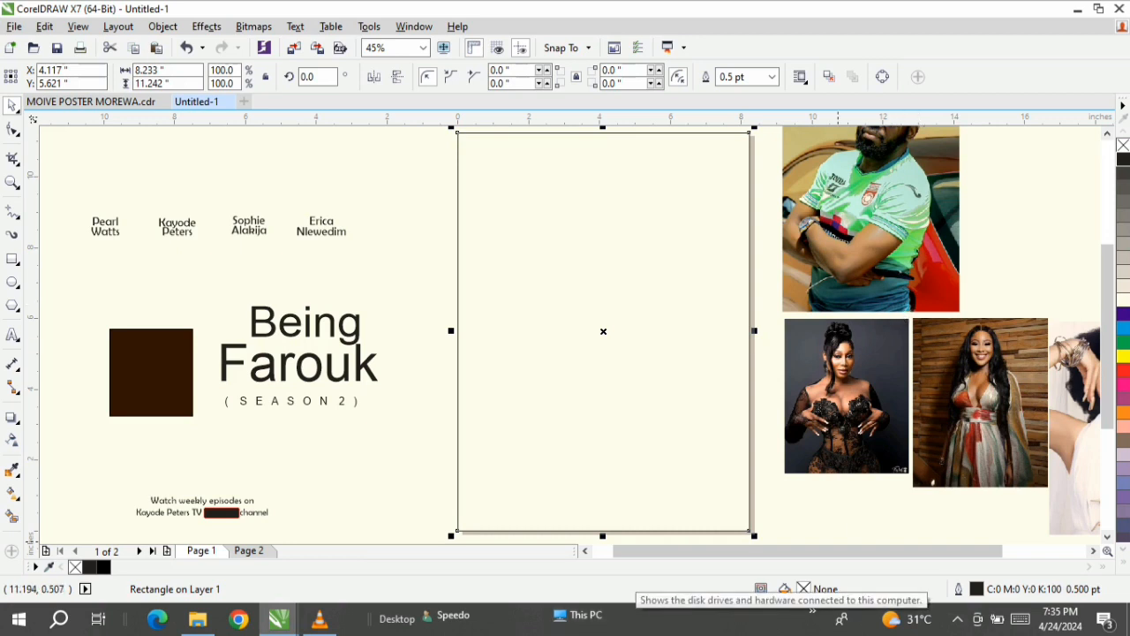
- Draw a tall rectangle about 2.16 by 11.2 inches along the page's left edge
{"action": "left_click", "coordinate": [13, 262]}
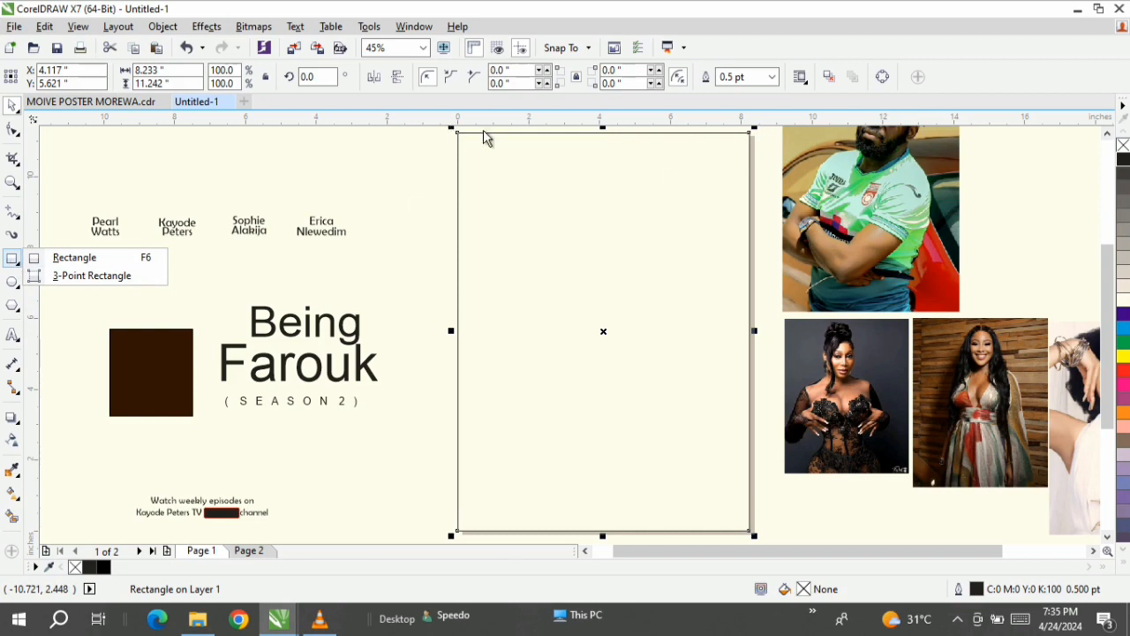
{"action": "left_click", "coordinate": [459, 135]}
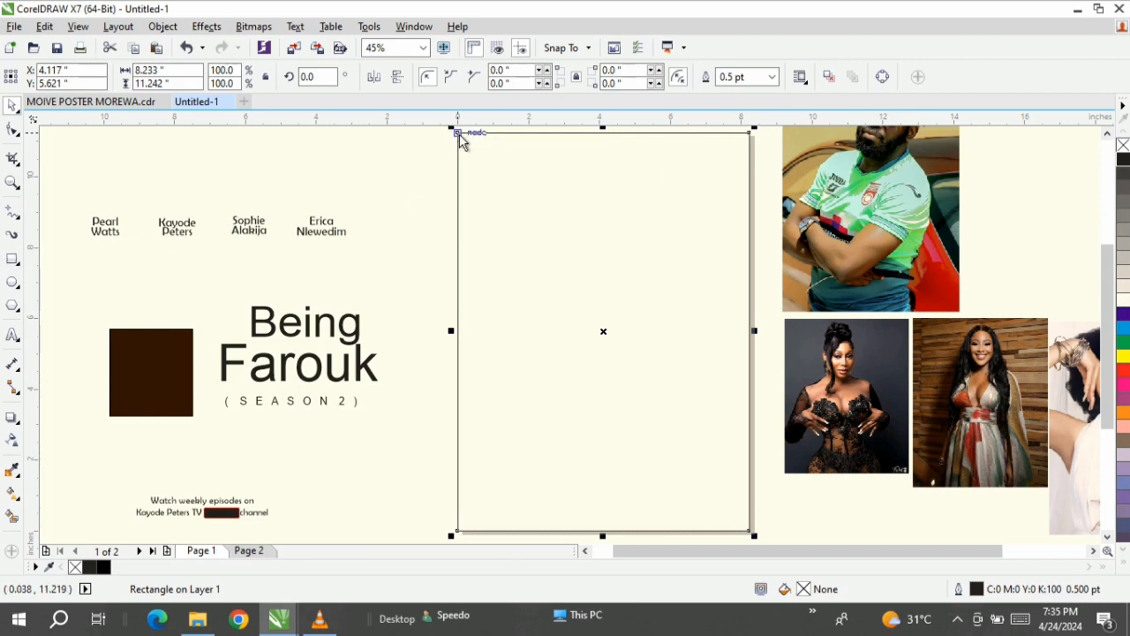
{"action": "left_click", "coordinate": [12, 258]}
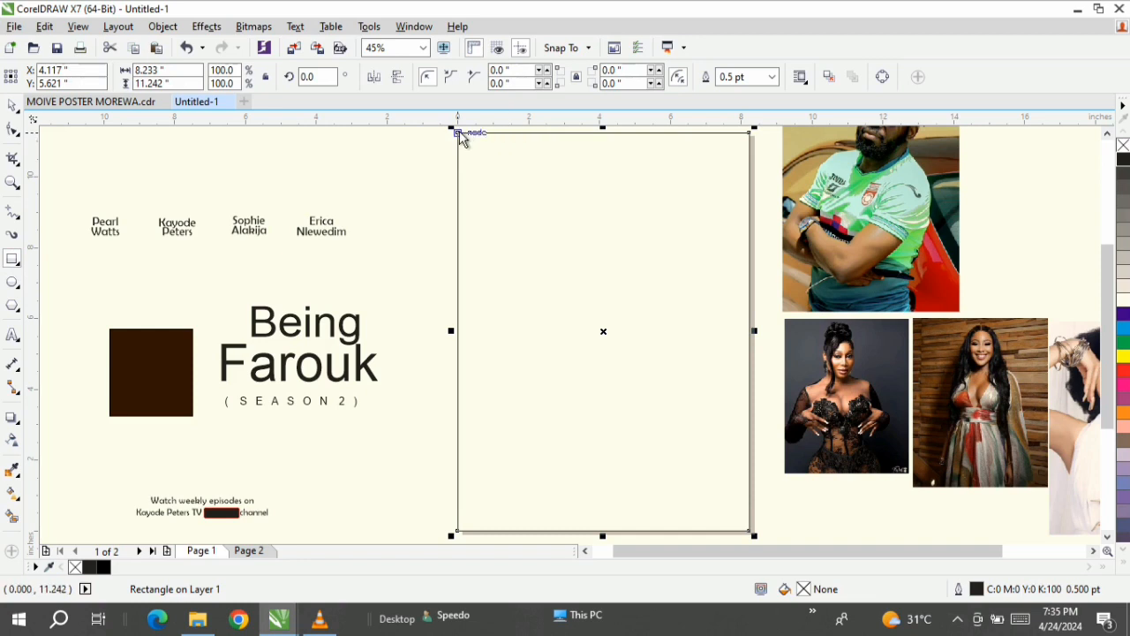
{"action": "left_click_drag", "start_coordinate": [460, 135], "coordinate": [536, 492]}
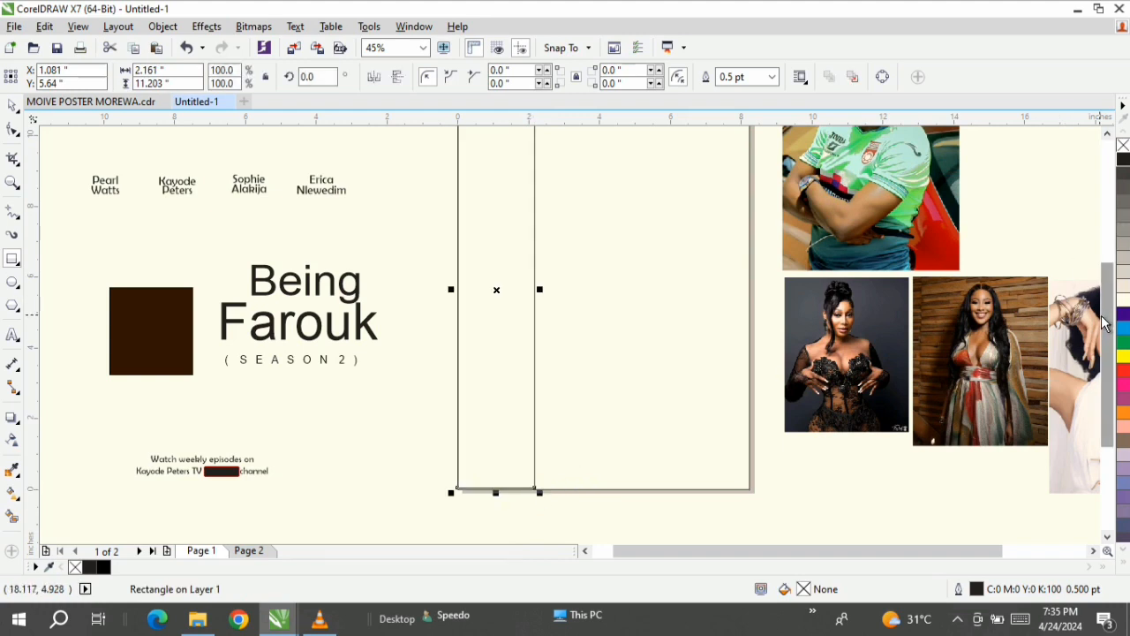
{"action": "left_click_drag", "start_coordinate": [1111, 324], "coordinate": [1111, 275]}
- Delete the newly drawn tall rectangle along the page's left edge
{"action": "left_click", "coordinate": [567, 222]}
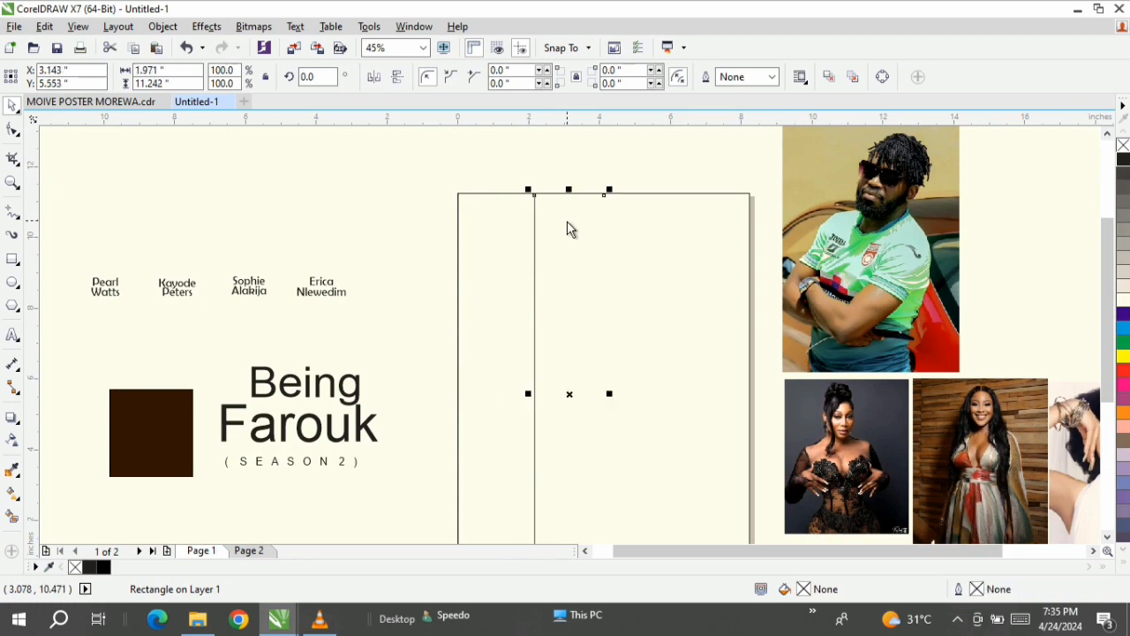
{"action": "left_click", "coordinate": [506, 240]}
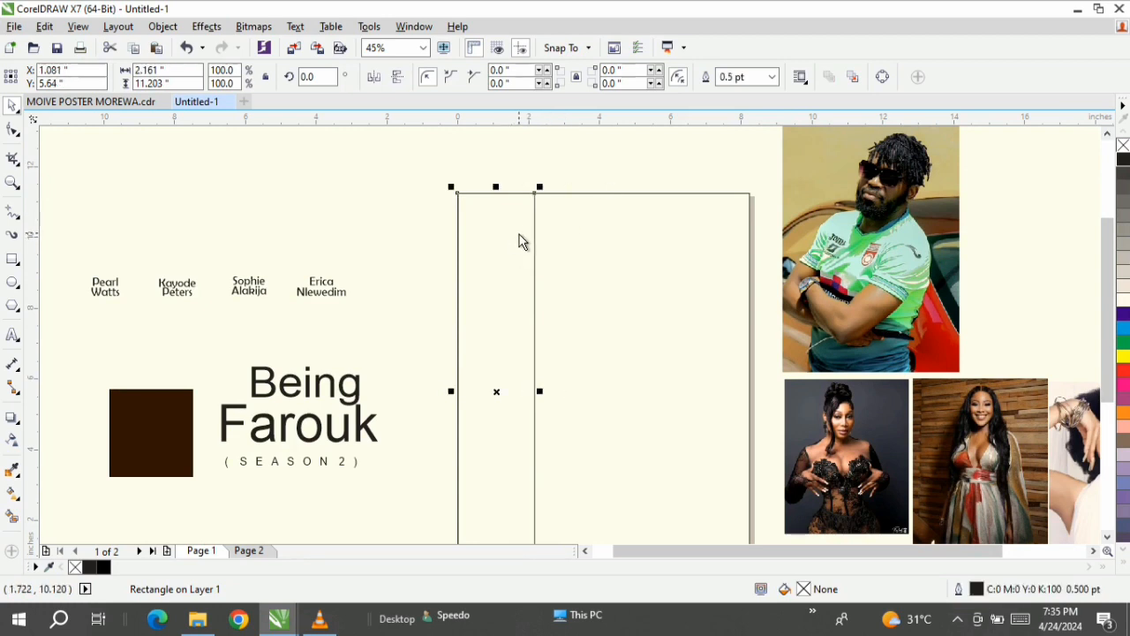
{"action": "left_click", "coordinate": [519, 235]}
{"action": "key", "text": "Delete"}
- Give the existing unoutlined strip at the page's left side a black hairline outline and align it with the page's top-left corner
{"action": "left_click", "coordinate": [496, 266]}
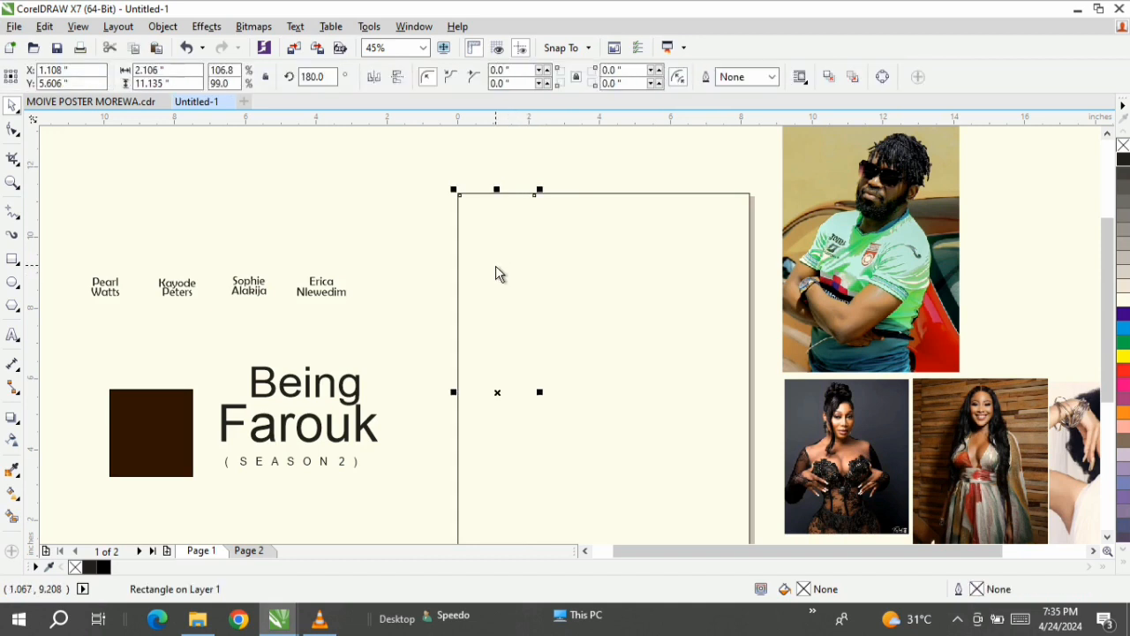
{"action": "right_click", "coordinate": [1123, 159]}
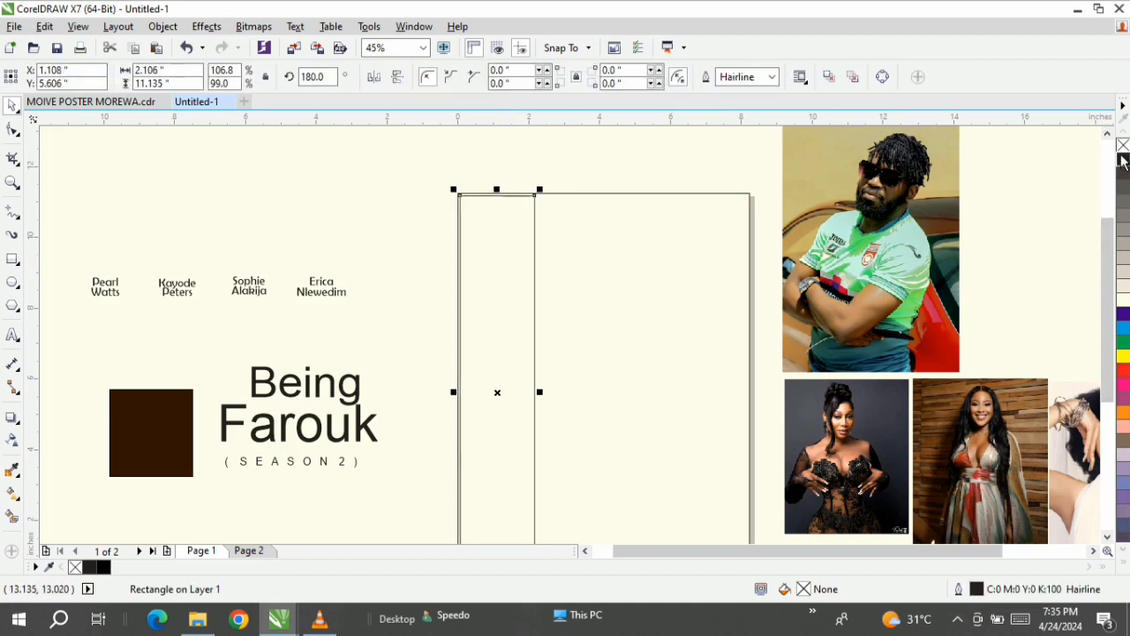
{"action": "key", "text": "z"}
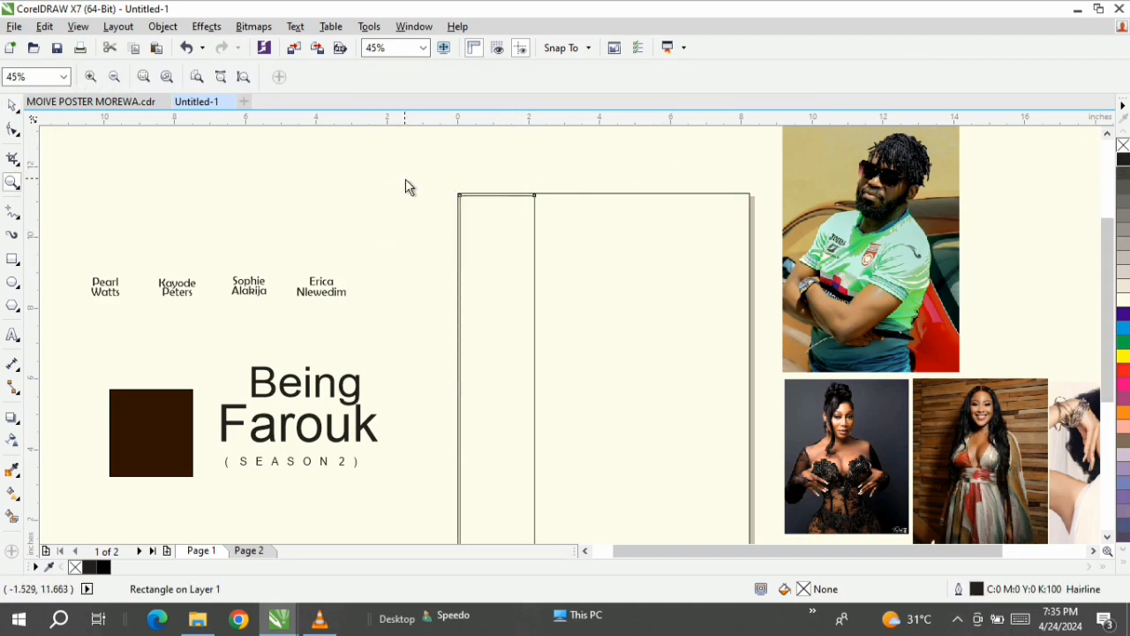
{"action": "left_click_drag", "start_coordinate": [406, 179], "coordinate": [563, 248]}
{"action": "key", "text": "space"}
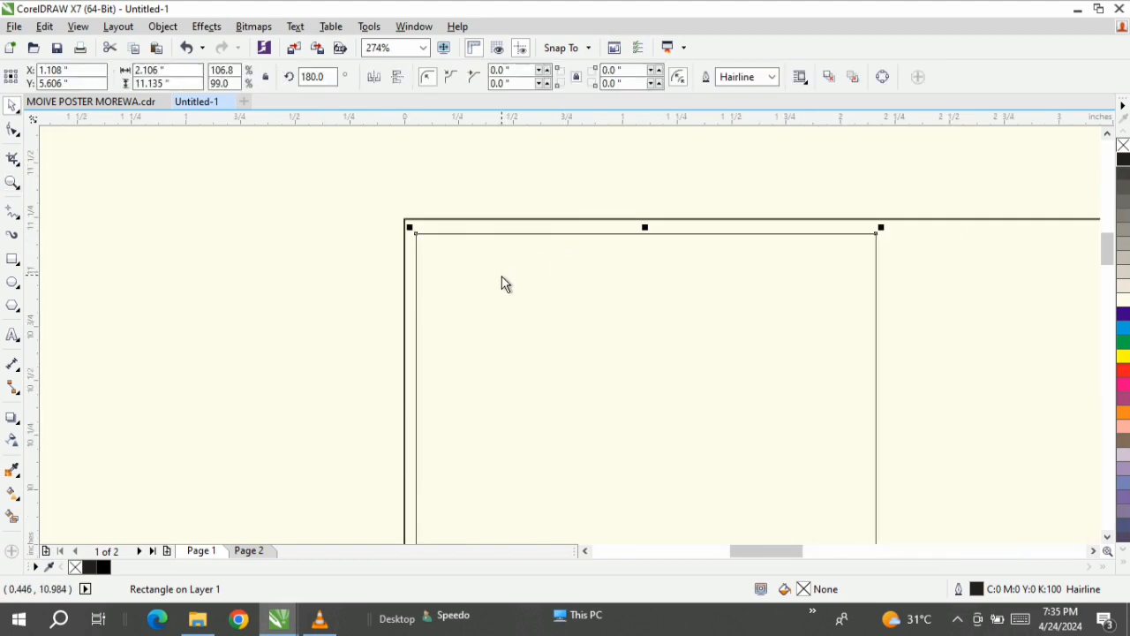
{"action": "left_click_drag", "start_coordinate": [501, 277], "coordinate": [492, 274]}
{"action": "key", "text": "z"}
{"action": "left_click", "coordinate": [246, 74]}
{"action": "key", "text": "space"}
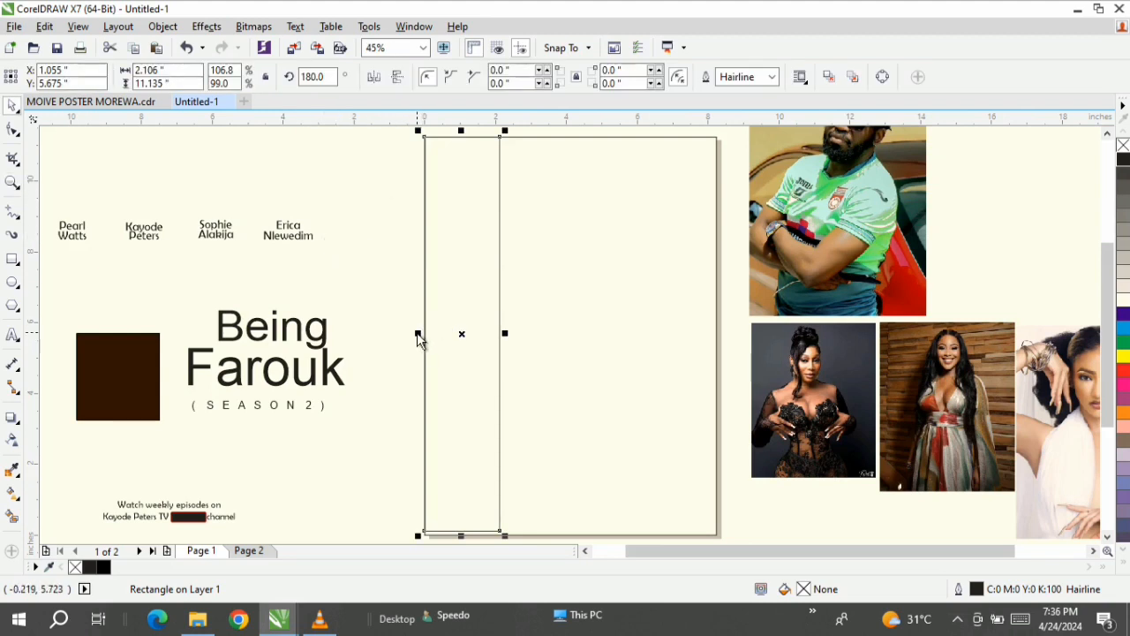
- Mirror copies of the strip across the page to form four adjoining columns, and narrow the last one to 1.912 inches at the page edge
{"action": "left_click_drag", "start_coordinate": [419, 336], "coordinate": [687, 379]}
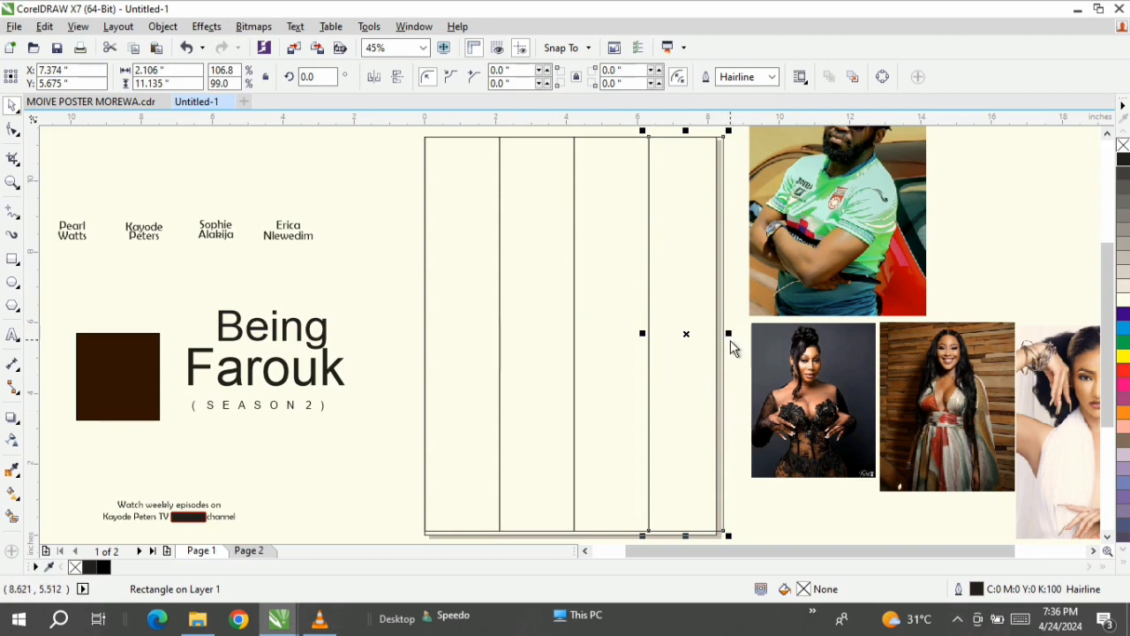
{"action": "left_click_drag", "start_coordinate": [731, 337], "coordinate": [724, 341]}
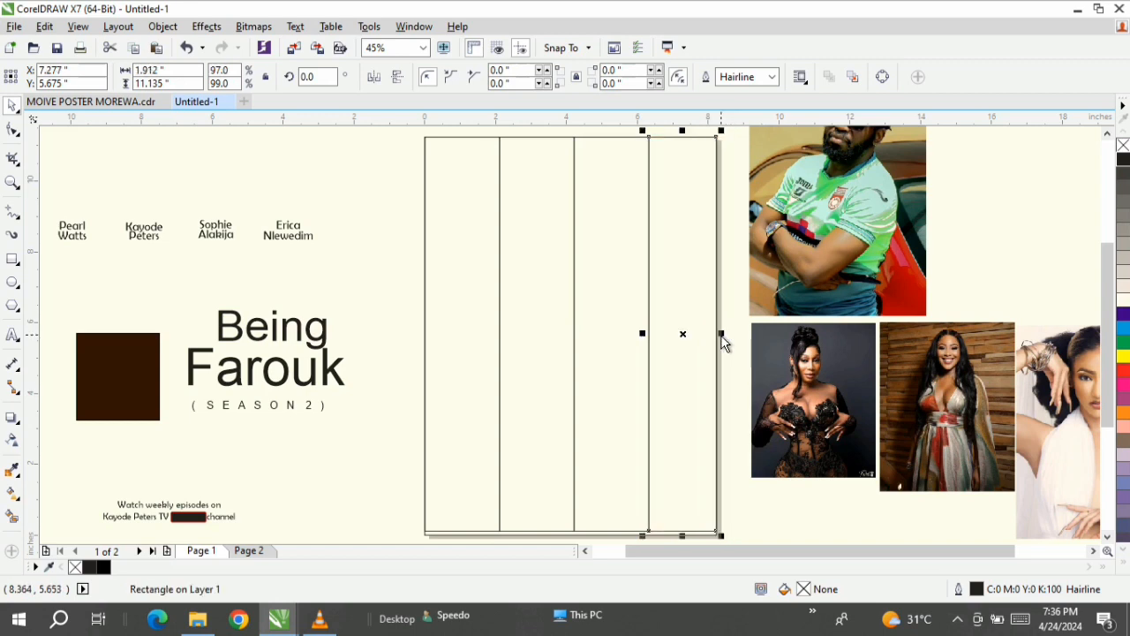
- PowerClip the photo of the woman in the black lace dress inside the first column
{"action": "left_click", "coordinate": [855, 433]}
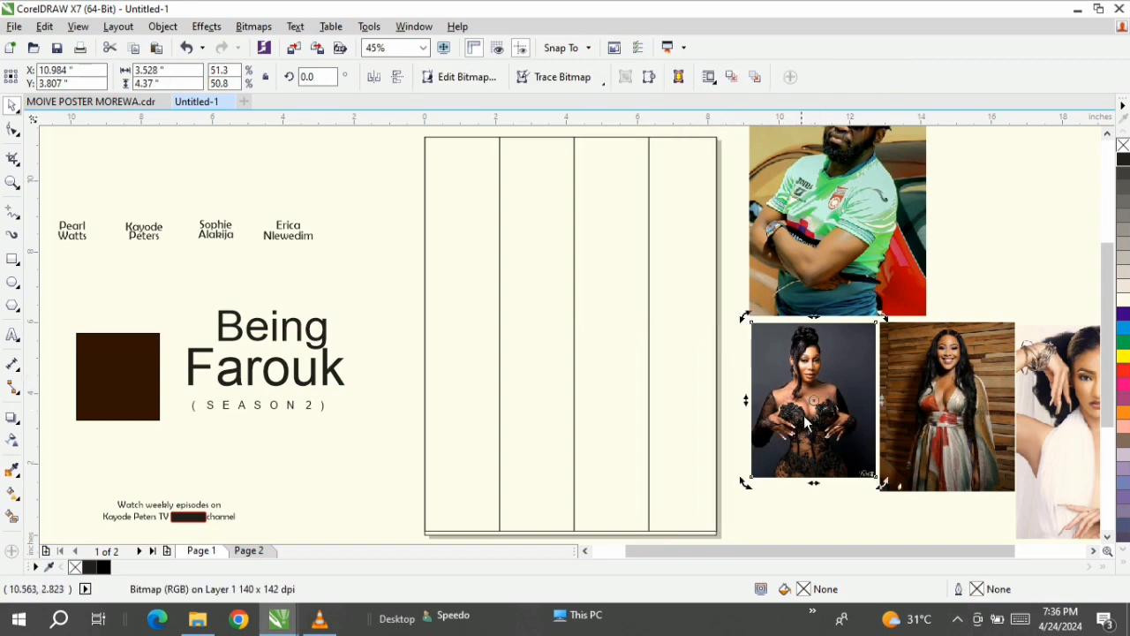
{"action": "left_click_drag", "start_coordinate": [819, 401], "coordinate": [462, 219]}
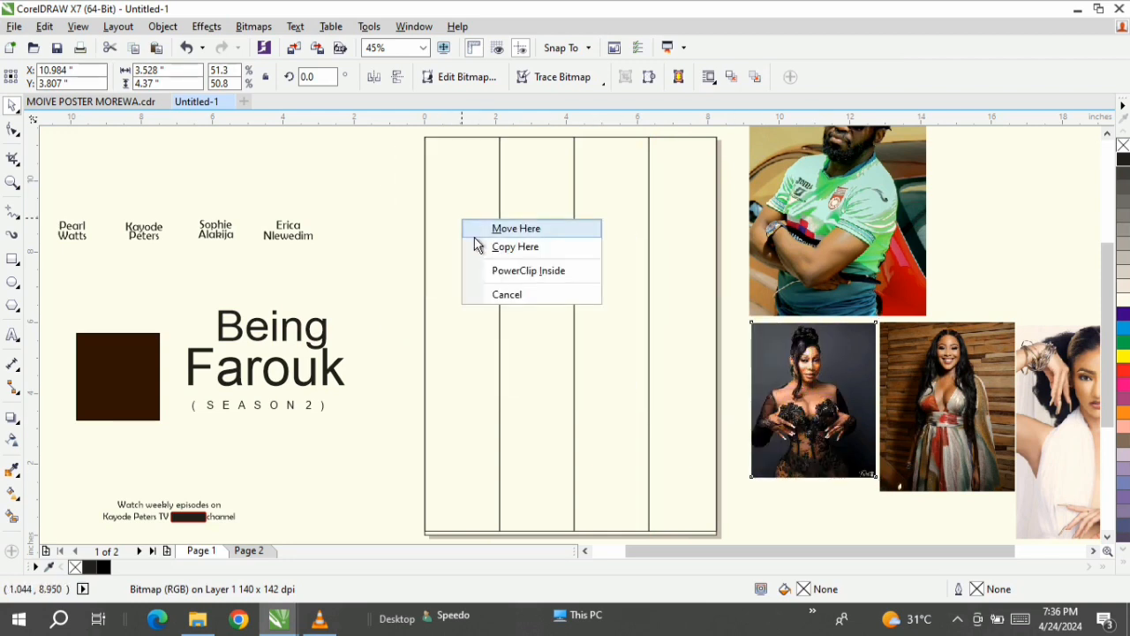
{"action": "left_click", "coordinate": [521, 270]}
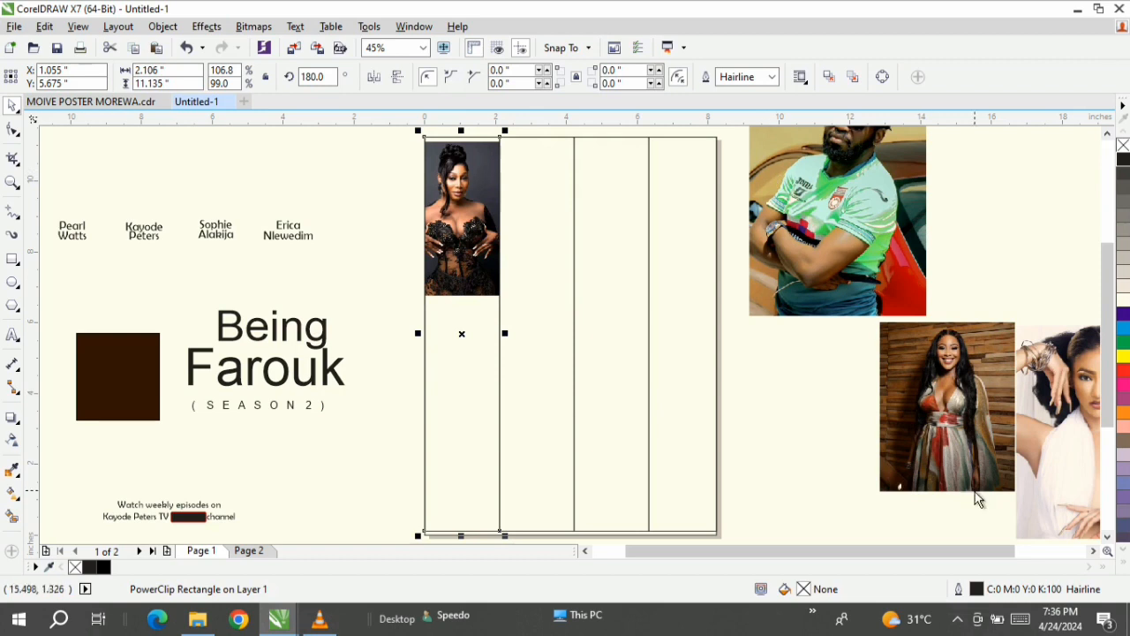
- PowerClip the photo of the man in the green jersey inside the second column
{"action": "left_click_drag", "start_coordinate": [900, 290], "coordinate": [843, 240]}
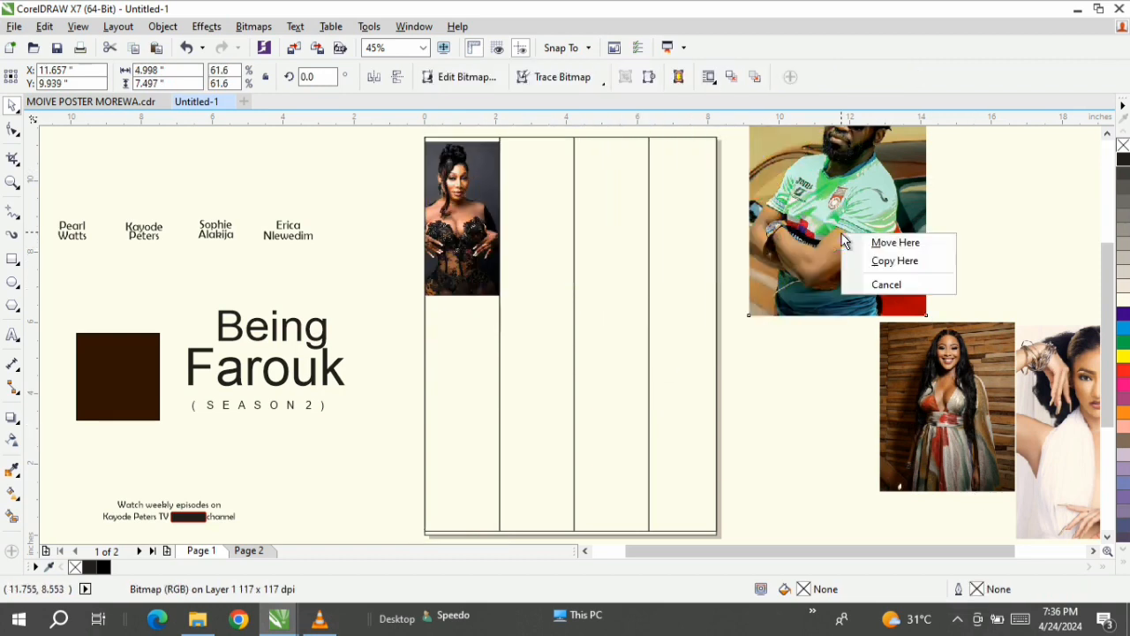
{"action": "left_click", "coordinate": [821, 238]}
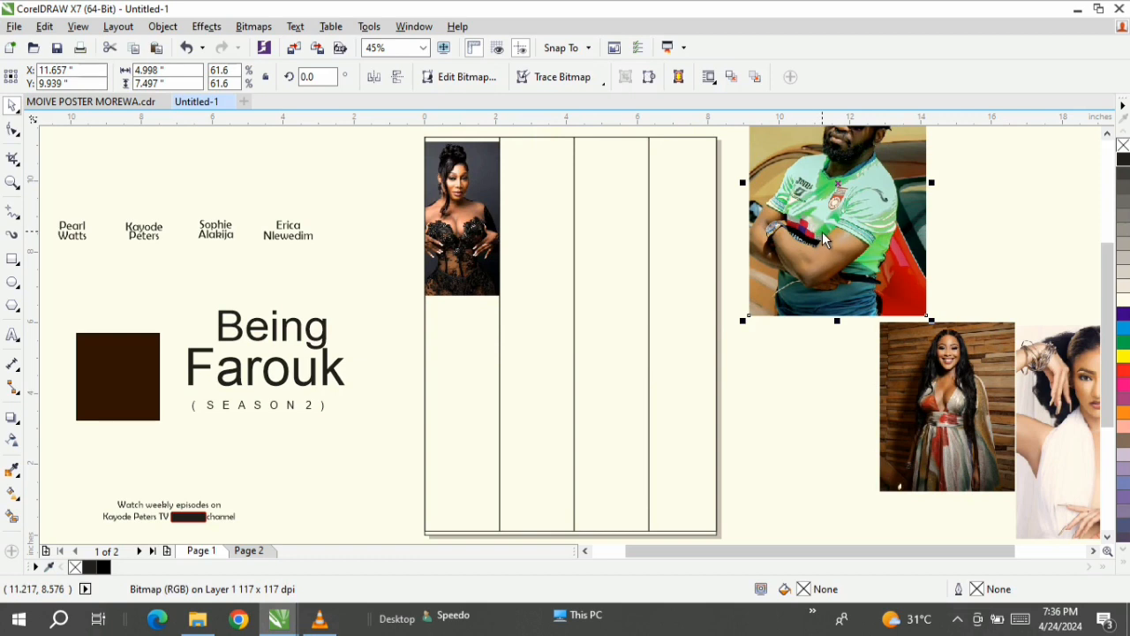
{"action": "left_click_drag", "start_coordinate": [823, 237], "coordinate": [542, 246]}
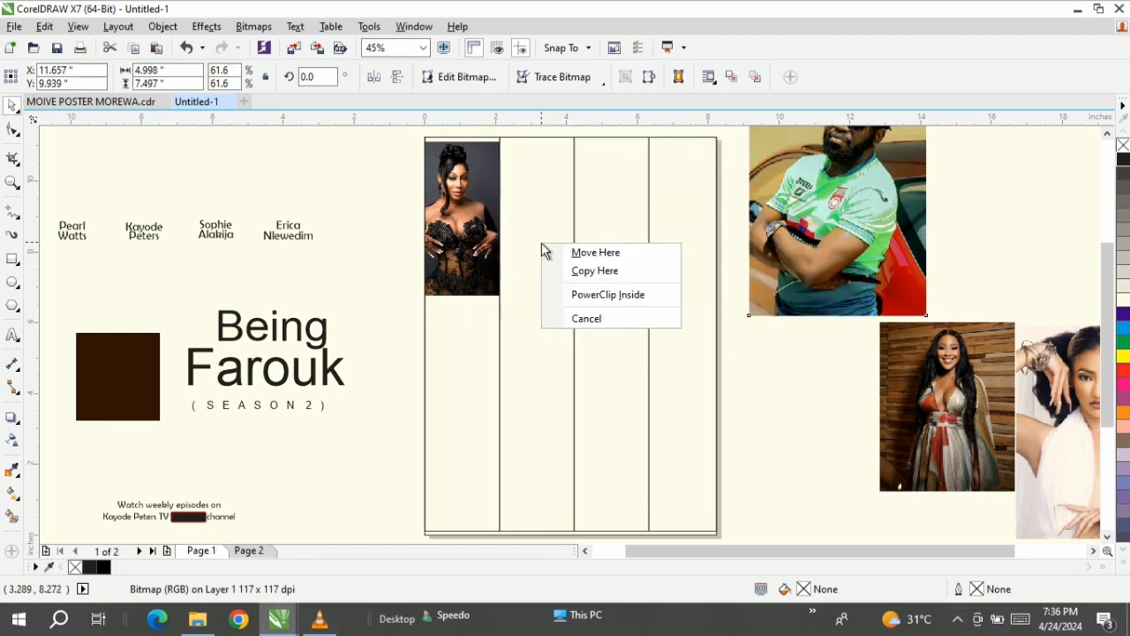
{"action": "left_click", "coordinate": [596, 300]}
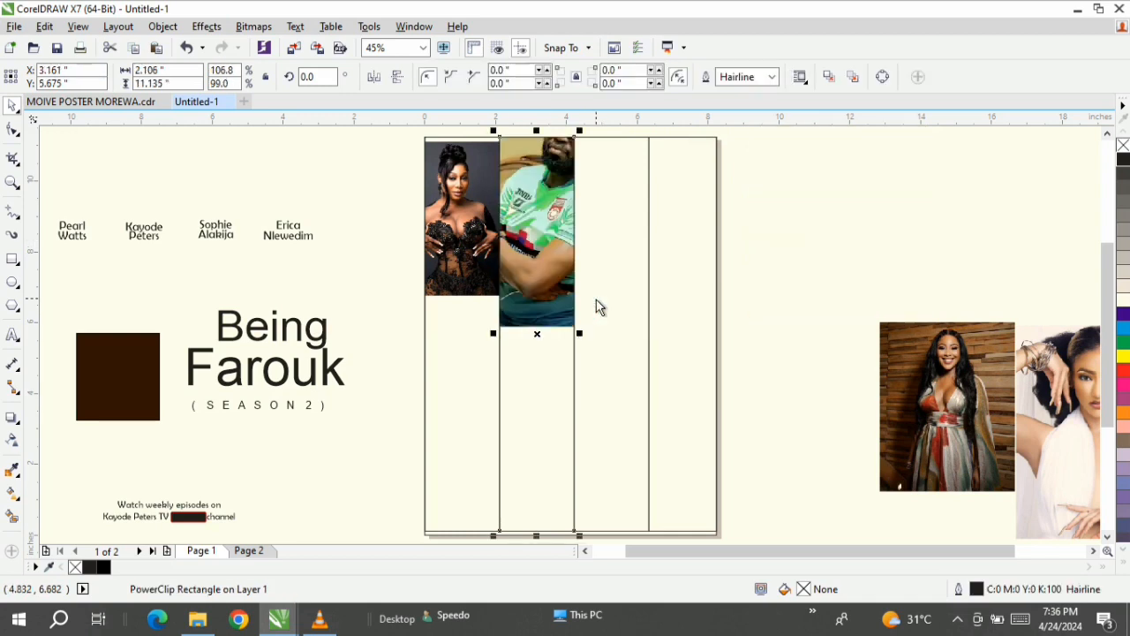
- Move the wooden-wall photo up out of the way and PowerClip the photo of the woman in white inside the third column
{"action": "left_click_drag", "start_coordinate": [958, 400], "coordinate": [933, 283]}
{"action": "left_click_drag", "start_coordinate": [1056, 424], "coordinate": [614, 244]}
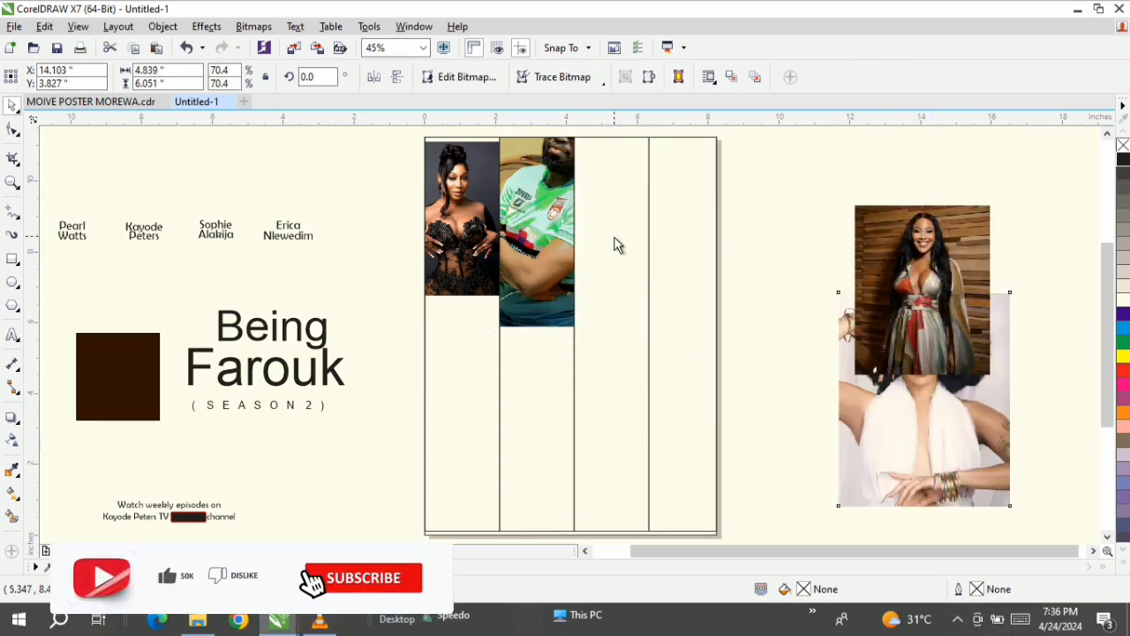
{"action": "left_click", "coordinate": [676, 295]}
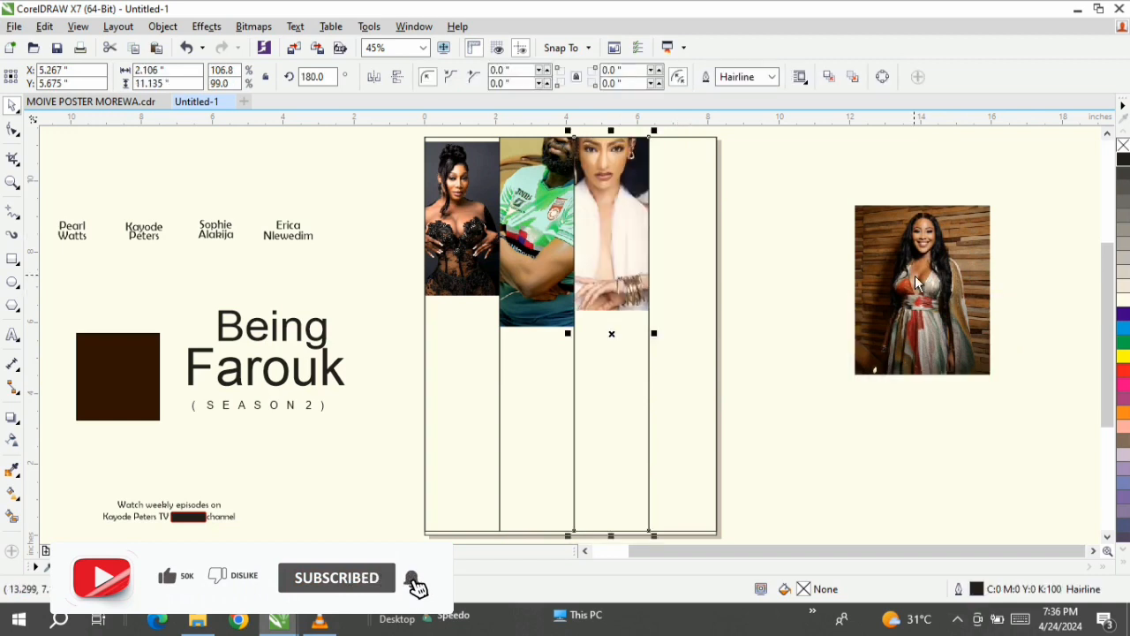
- PowerClip the photo of the woman by the wooden wall inside the fourth column
{"action": "left_click_drag", "start_coordinate": [980, 279], "coordinate": [696, 221]}
{"action": "left_click", "coordinate": [747, 276]}
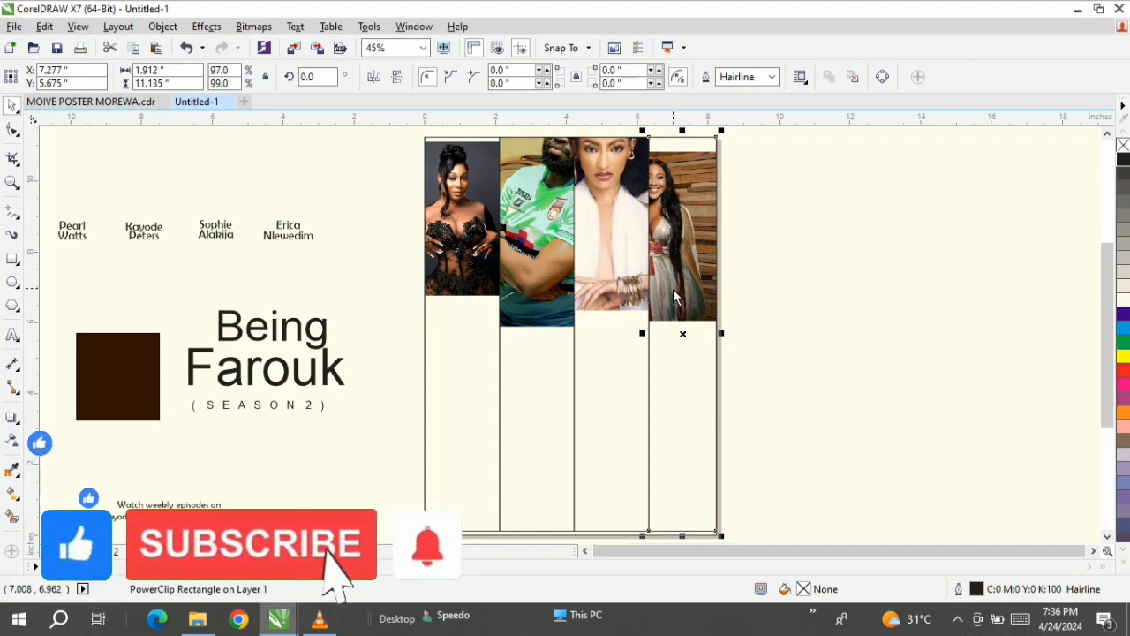
- Inside the first column, enlarge the black lace dress photo to about 6.34 by 7.86 inches and align the woman with the strip
{"action": "double_click", "coordinate": [451, 213]}
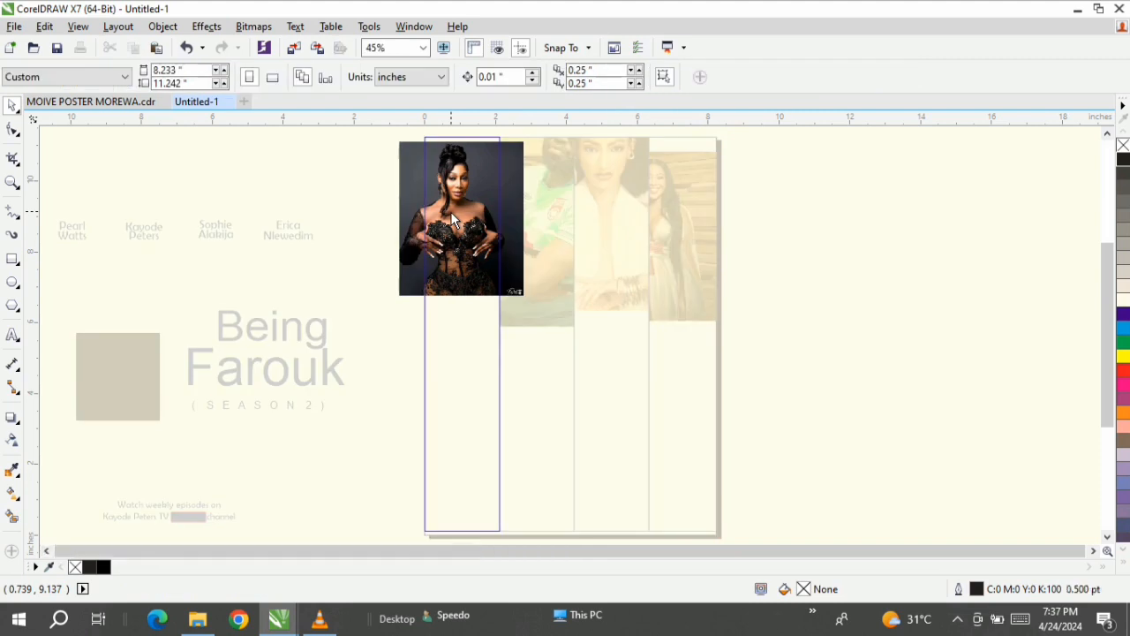
{"action": "left_click", "coordinate": [451, 211]}
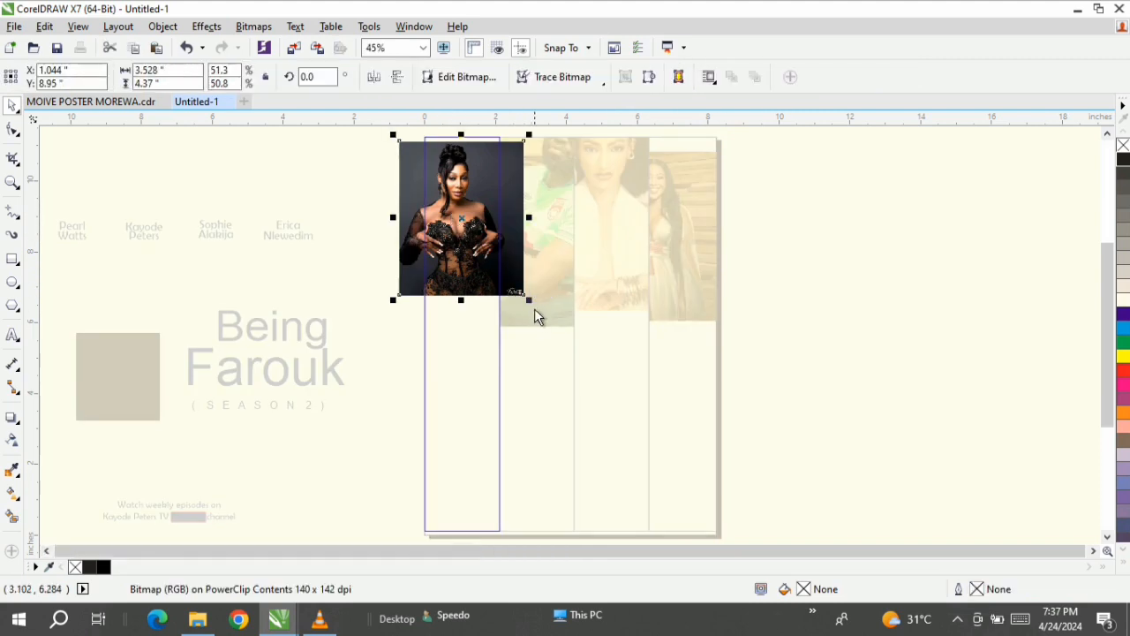
{"action": "left_click_drag", "start_coordinate": [533, 309], "coordinate": [604, 398]}
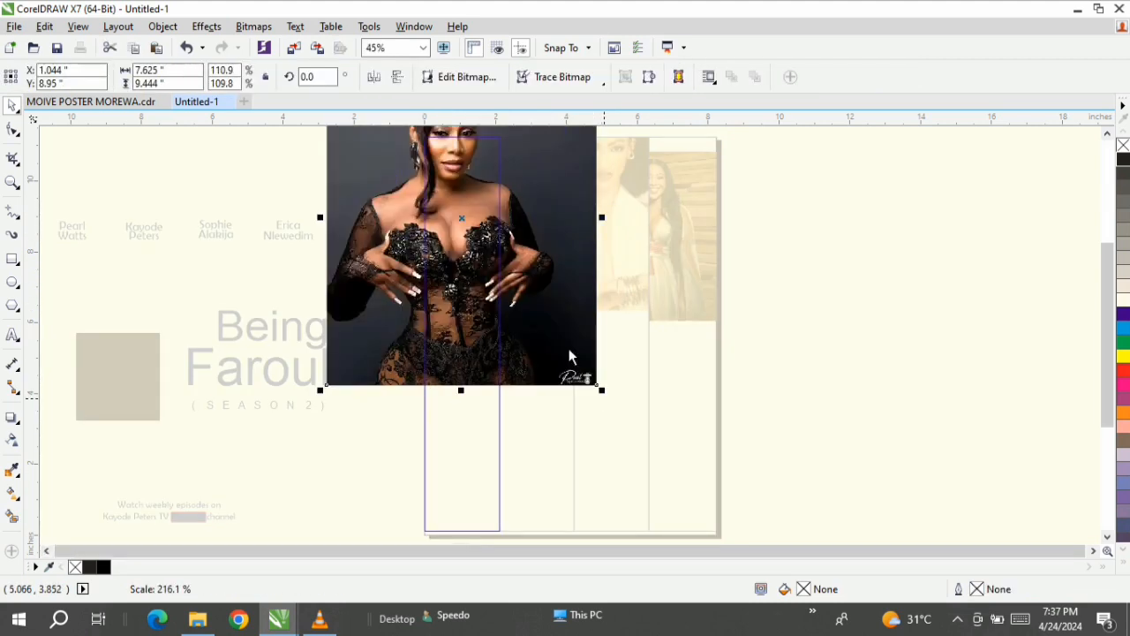
{"action": "left_click_drag", "start_coordinate": [545, 339], "coordinate": [550, 342]}
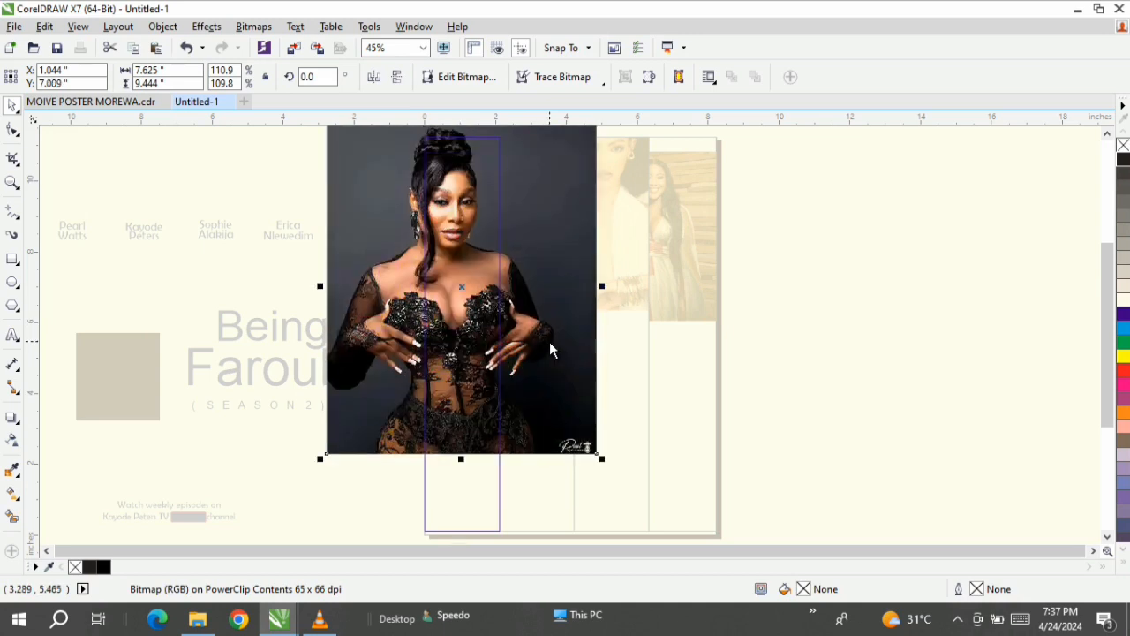
{"action": "left_click_drag", "start_coordinate": [603, 468], "coordinate": [575, 426]}
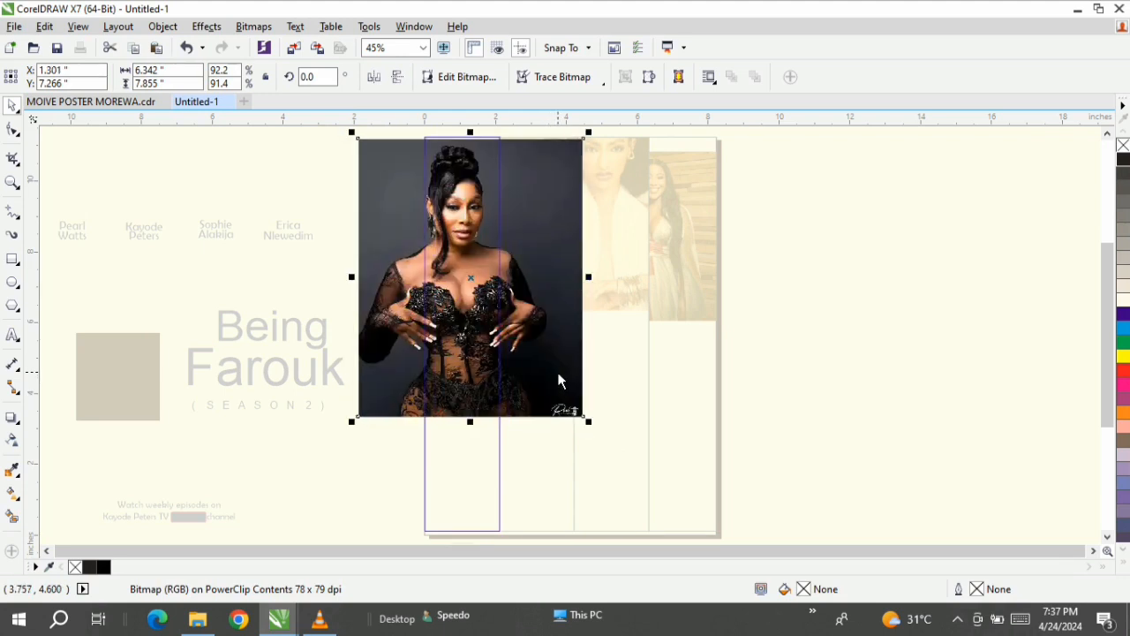
{"action": "left_click_drag", "start_coordinate": [556, 378], "coordinate": [560, 372]}
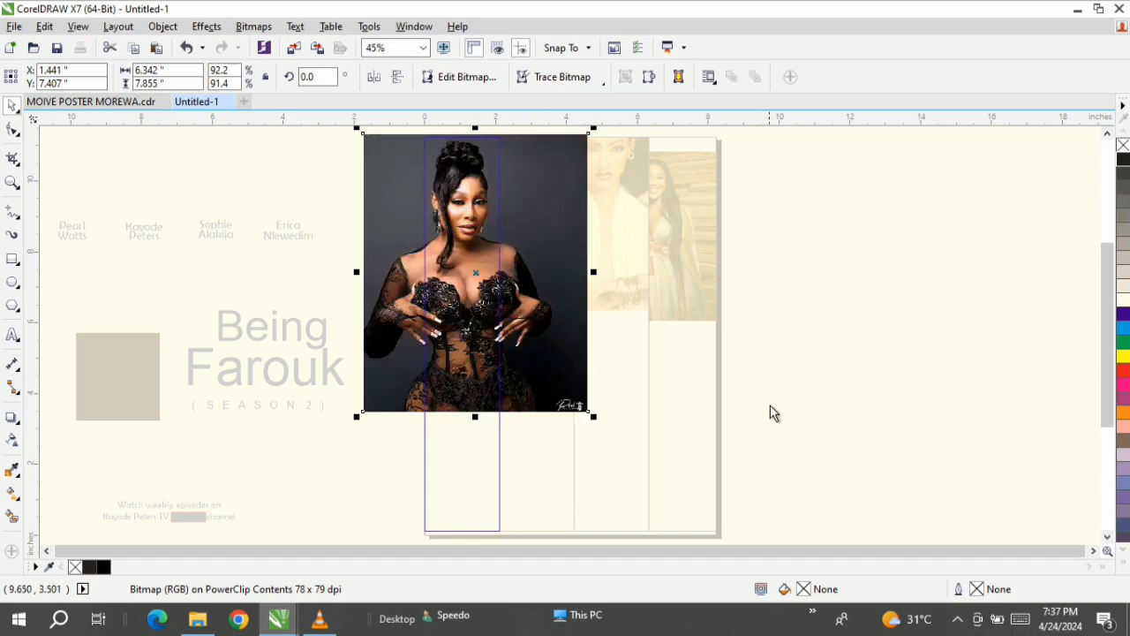
{"action": "left_click", "coordinate": [774, 409], "text": "ctrl"}
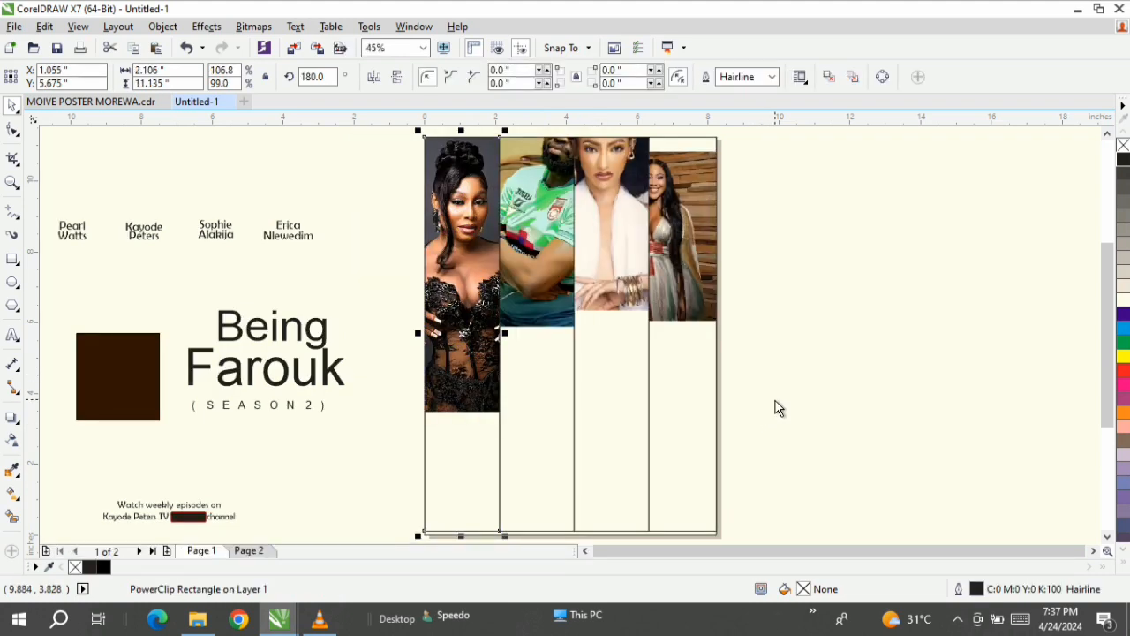
- Inside the second column, reposition the green jersey photo and enlarge it to about 5.3 by 7.95 inches so the man's face fills the strip
{"action": "double_click", "coordinate": [551, 255]}
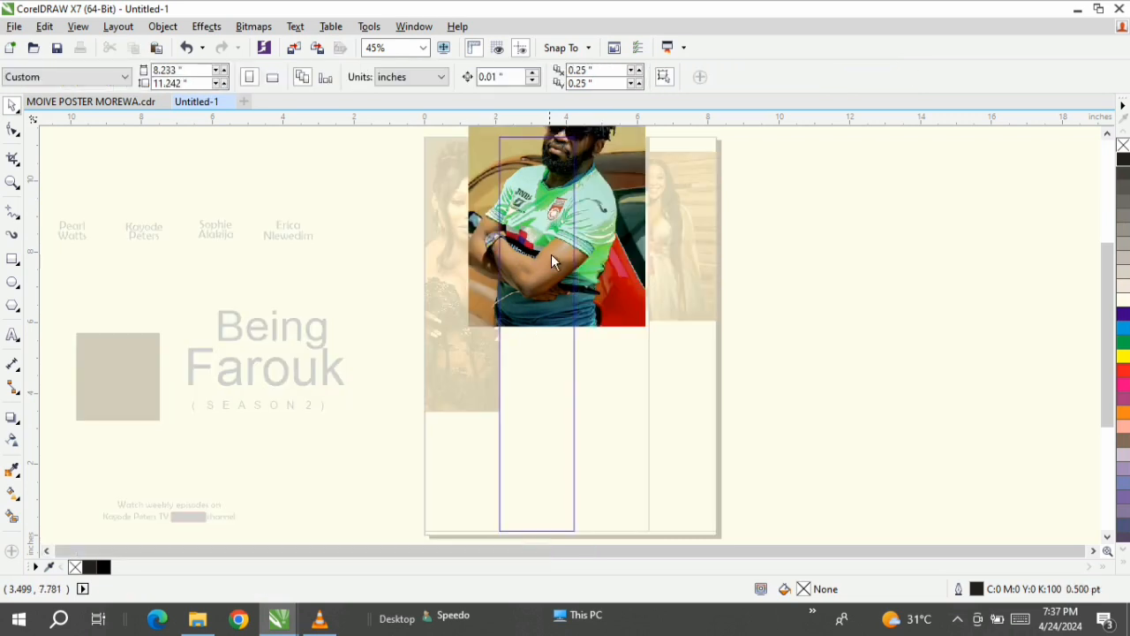
{"action": "left_click_drag", "start_coordinate": [552, 217], "coordinate": [524, 273]}
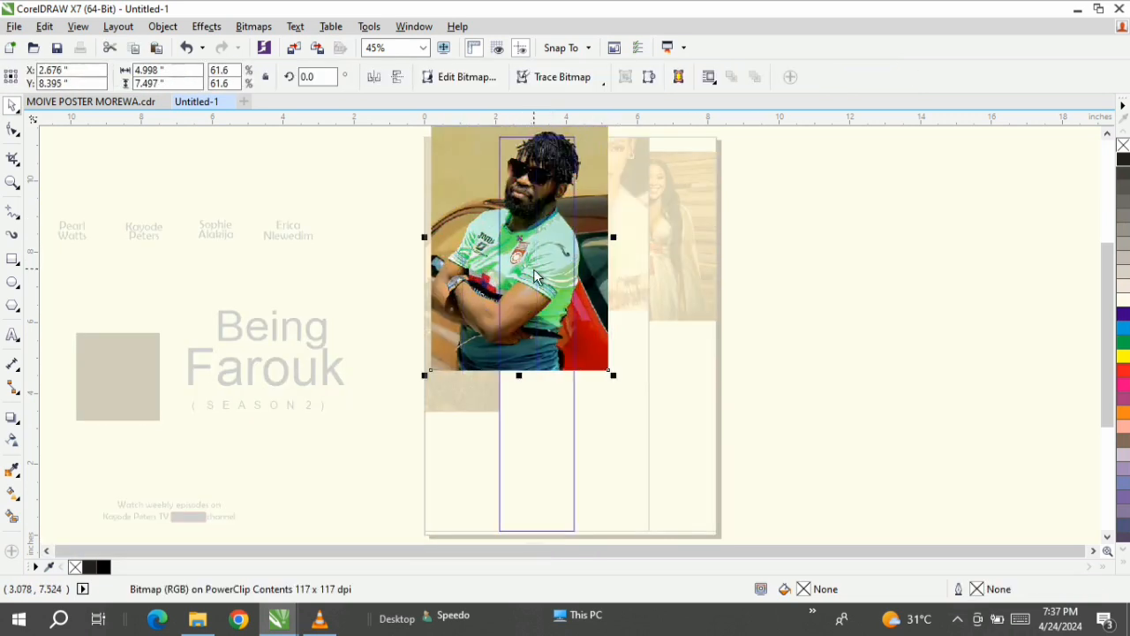
{"action": "left_click_drag", "start_coordinate": [613, 376], "coordinate": [628, 422]}
{"action": "left_click_drag", "start_coordinate": [585, 342], "coordinate": [582, 360]}
{"action": "left_click_drag", "start_coordinate": [562, 313], "coordinate": [551, 323]}
{"action": "left_click_drag", "start_coordinate": [379, 440], "coordinate": [403, 460]}
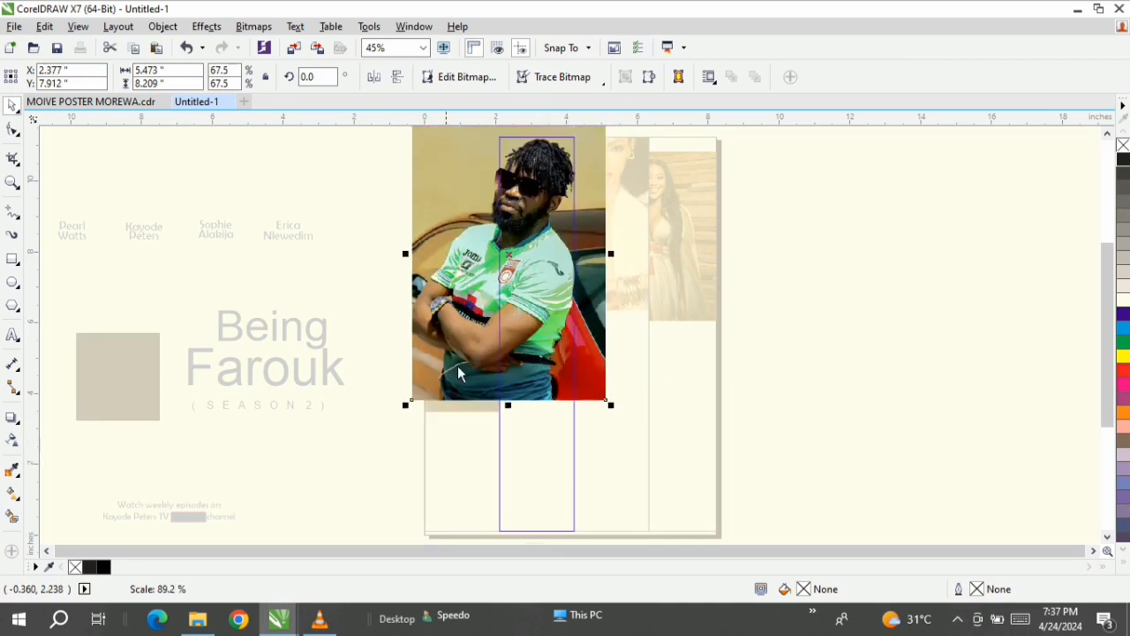
{"action": "left_click_drag", "start_coordinate": [486, 343], "coordinate": [494, 351]}
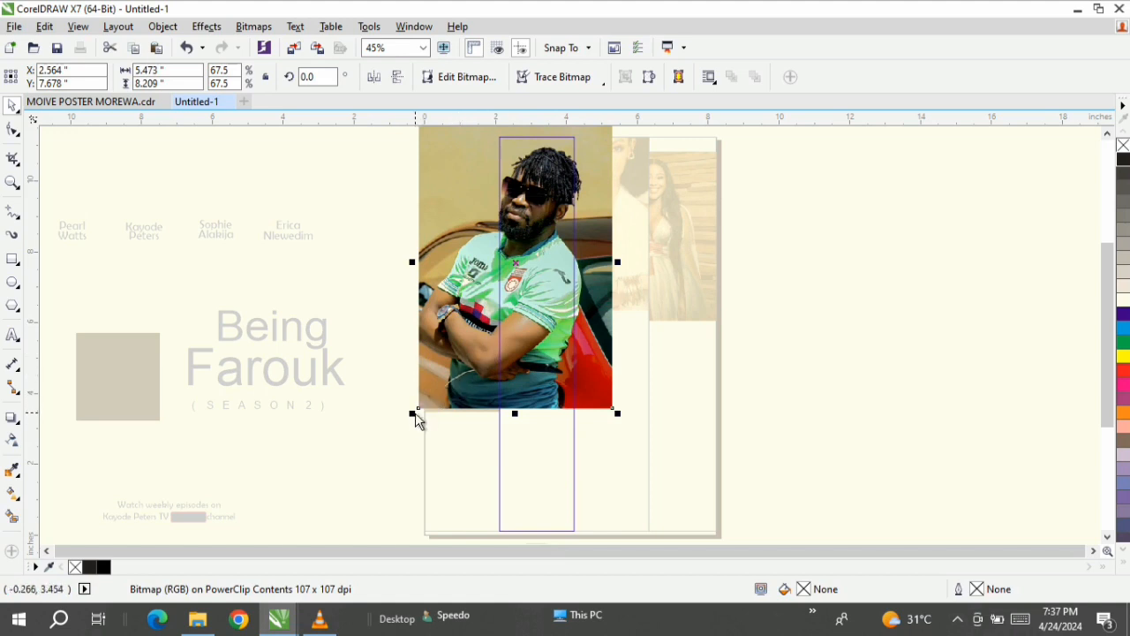
{"action": "mouse_move", "coordinate": [417, 419]}
{"action": "left_mouse_down"}
{"action": "mouse_move", "coordinate": [439, 403]}
{"action": "mouse_move", "coordinate": [422, 409]}
{"action": "left_mouse_up"}
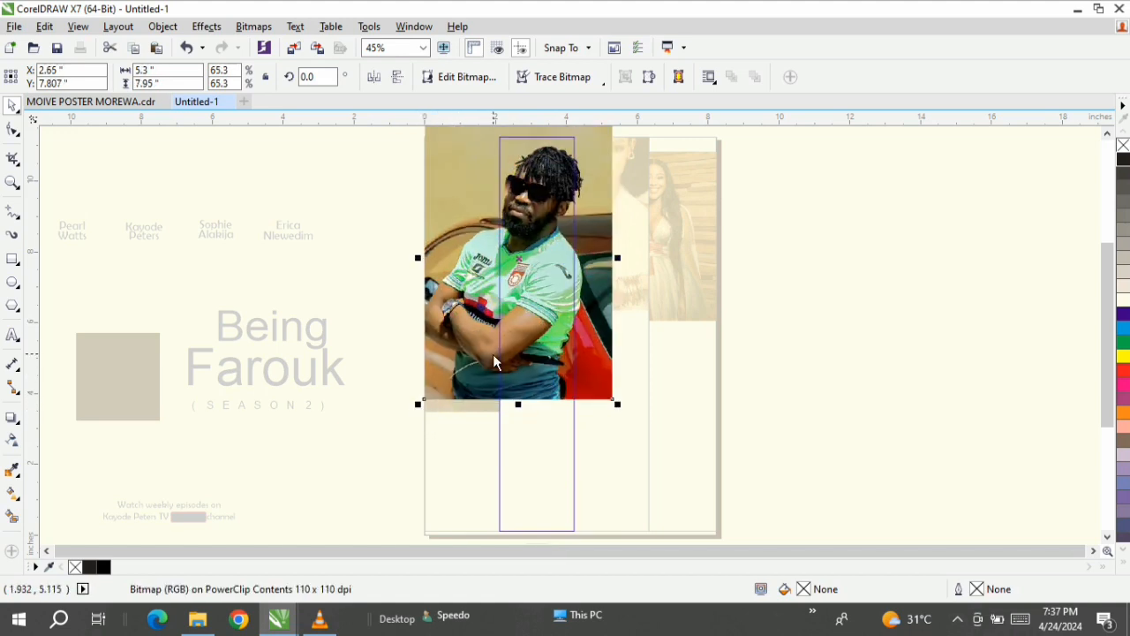
{"action": "left_click", "coordinate": [717, 371], "text": "ctrl"}
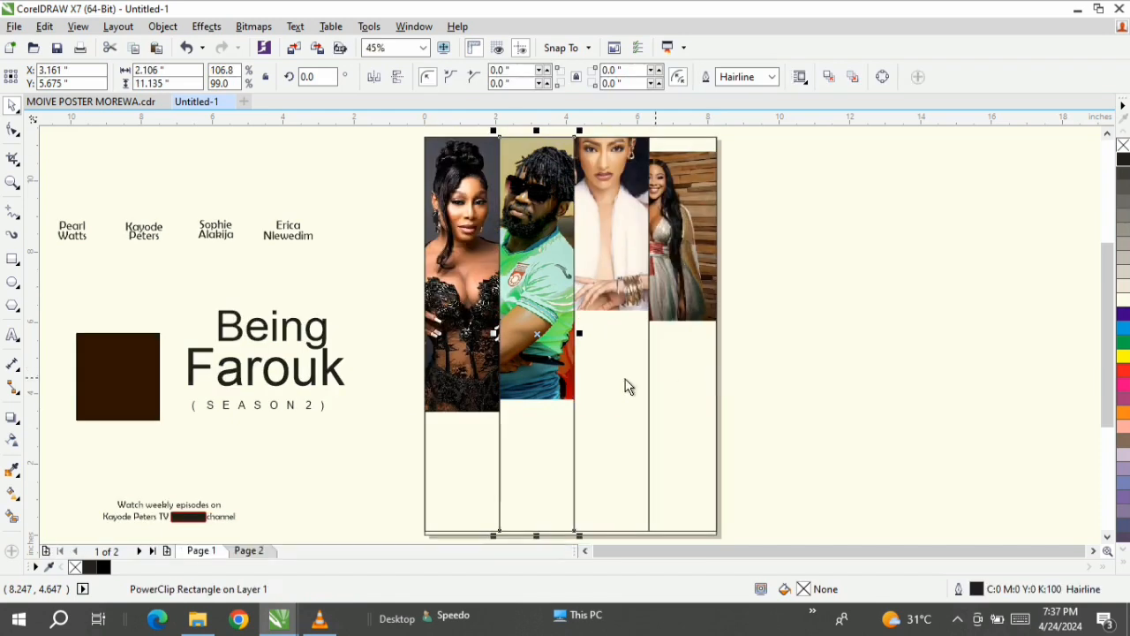
- Lower the woman's photo inside the first column and draw a rectangle about 5.1 by 1.03 inches in the gap above it
{"action": "left_click", "coordinate": [474, 200], "text": "ctrl"}
{"action": "left_click", "coordinate": [481, 218]}
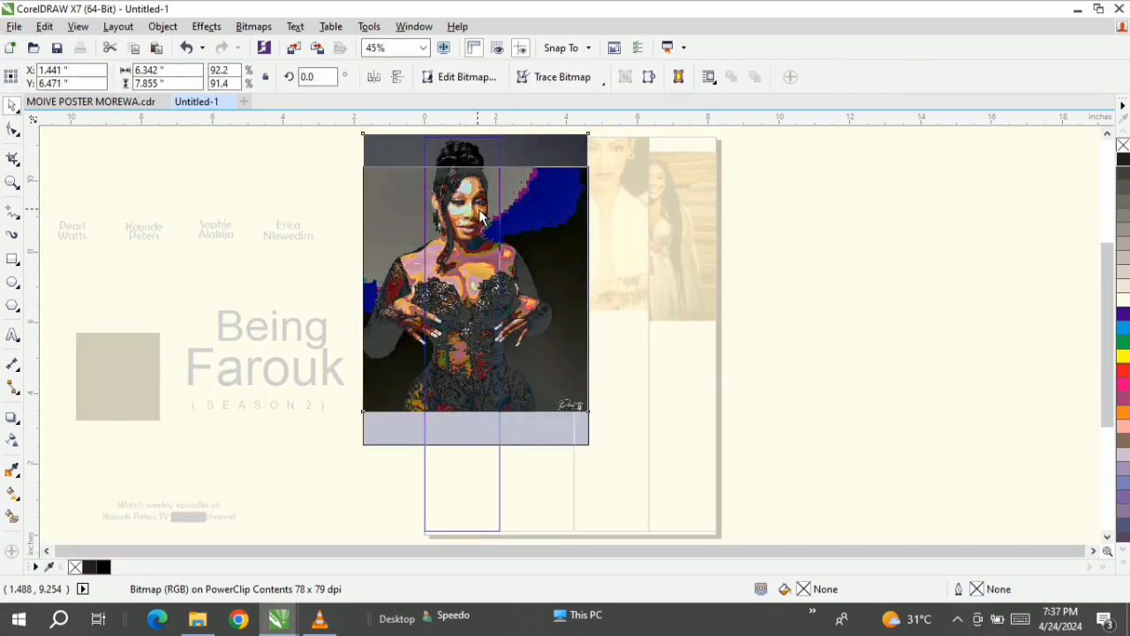
{"action": "left_click", "coordinate": [13, 259]}
{"action": "left_click_drag", "start_coordinate": [402, 130], "coordinate": [583, 166]}
{"action": "key", "text": "z"}
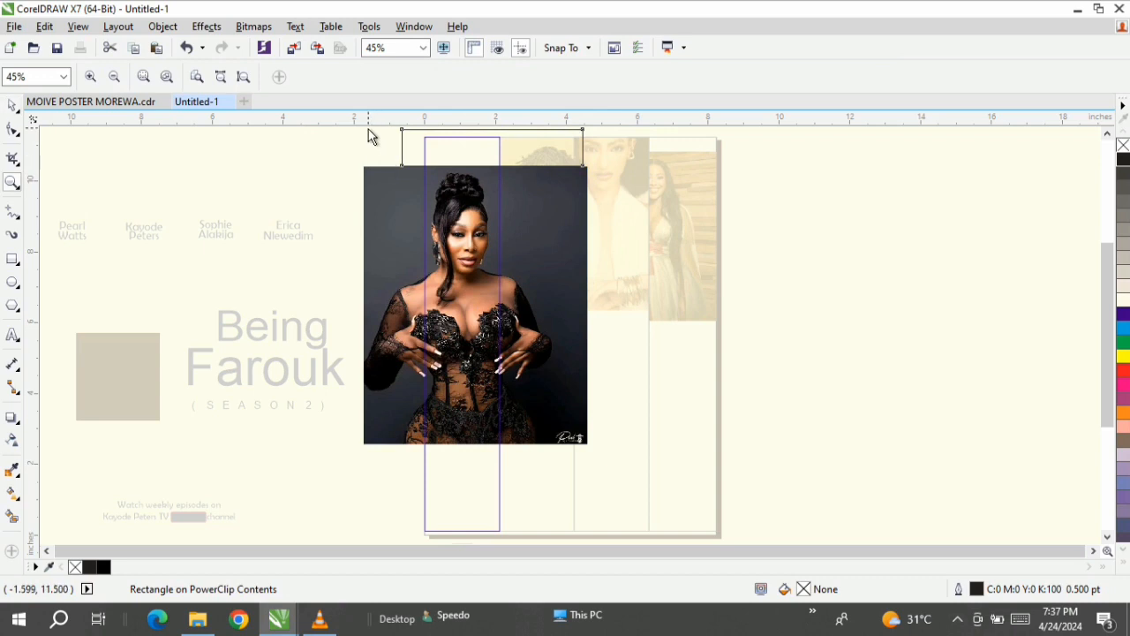
{"action": "left_click_drag", "start_coordinate": [368, 129], "coordinate": [597, 222]}
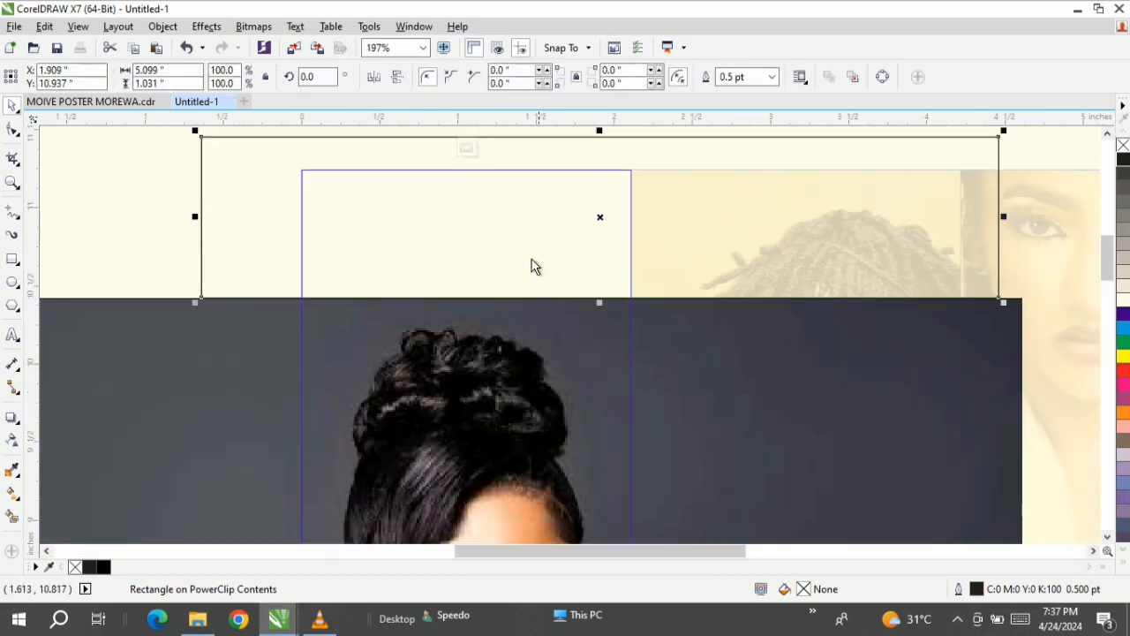
- Fill the rectangle with the gray sampled from the photo's background, #4B5561, and remove its outline
{"action": "left_click", "coordinate": [11, 473]}
{"action": "left_click", "coordinate": [240, 374]}
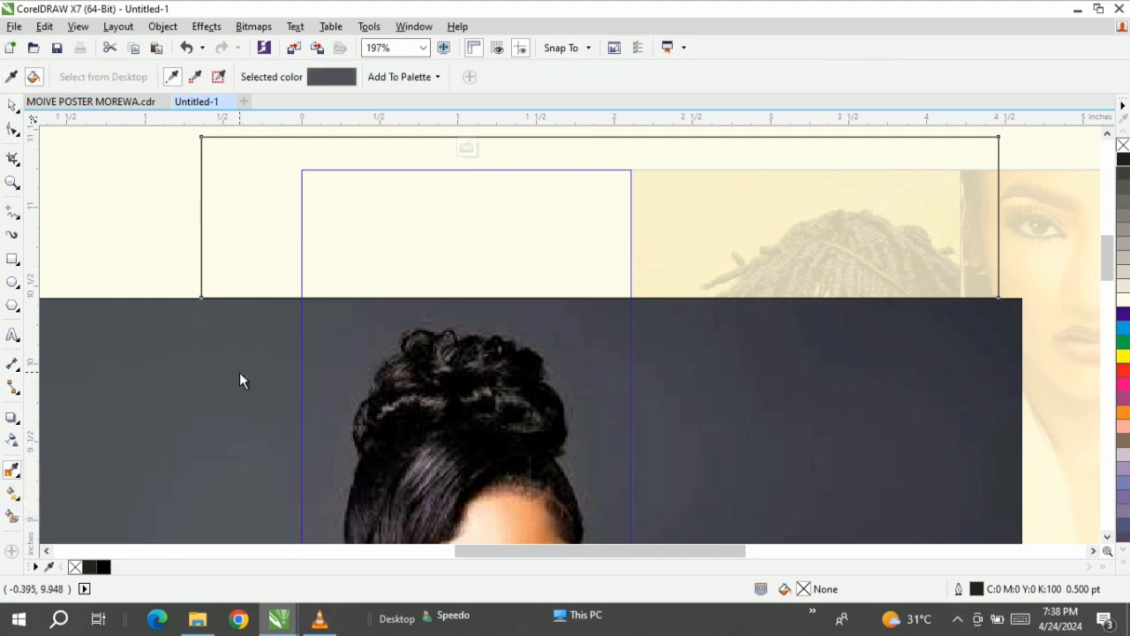
{"action": "left_click", "coordinate": [330, 221]}
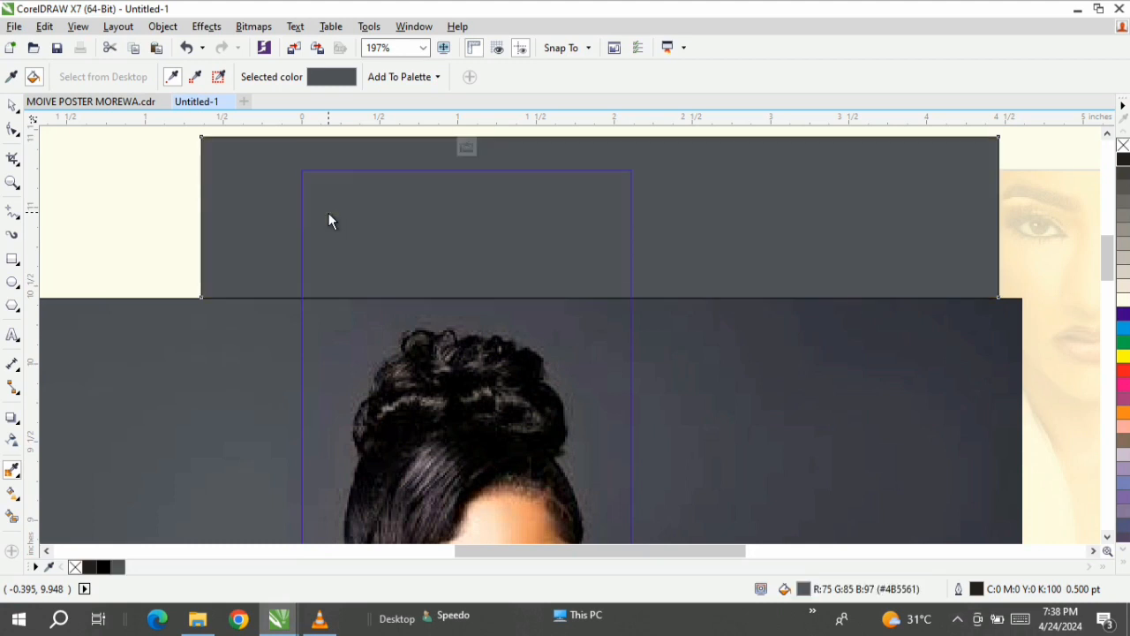
{"action": "right_click", "coordinate": [1123, 145]}
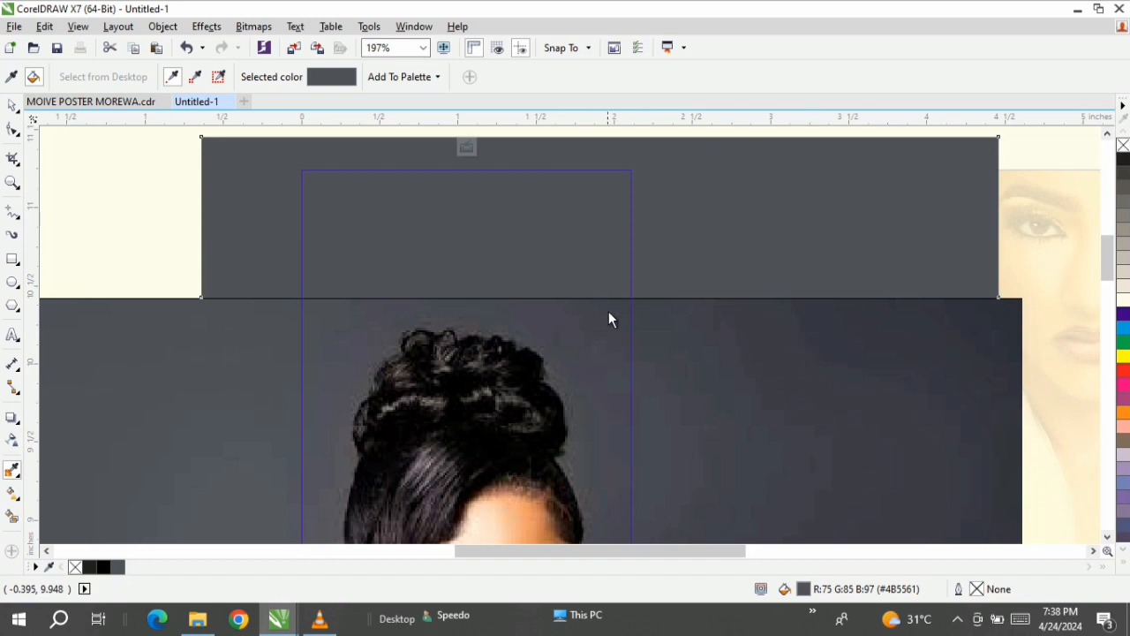
- Raise the woman's photo slightly against the gray rectangle and crop the dark line off its upper edge with the Shape tool
{"action": "key", "text": "space"}
{"action": "left_click", "coordinate": [604, 402]}
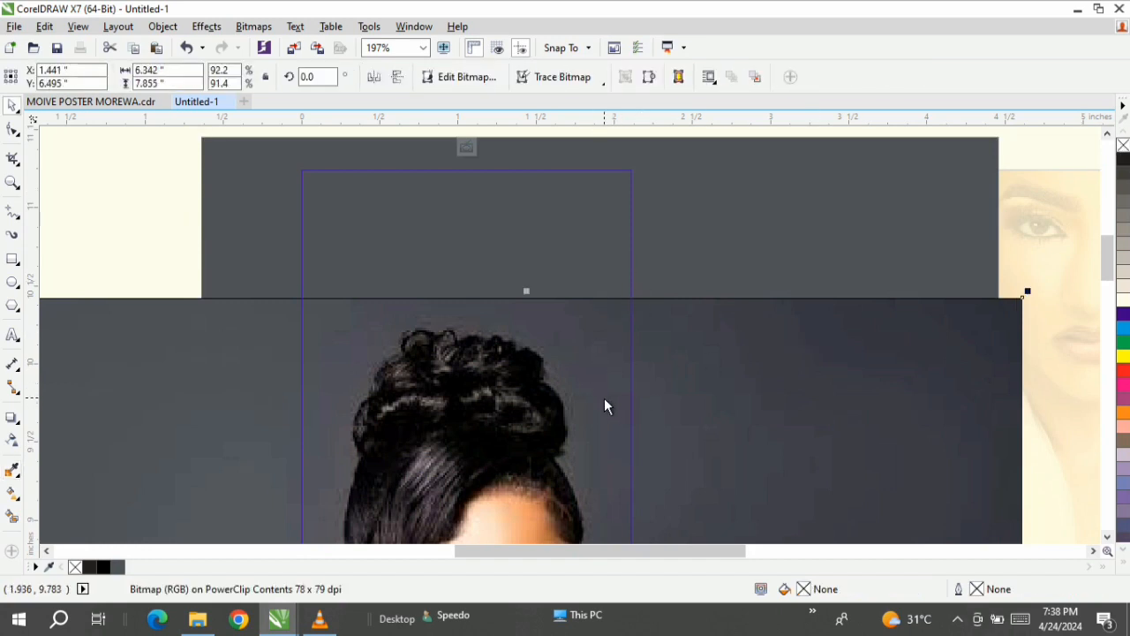
{"action": "left_click_drag", "start_coordinate": [575, 376], "coordinate": [581, 360]}
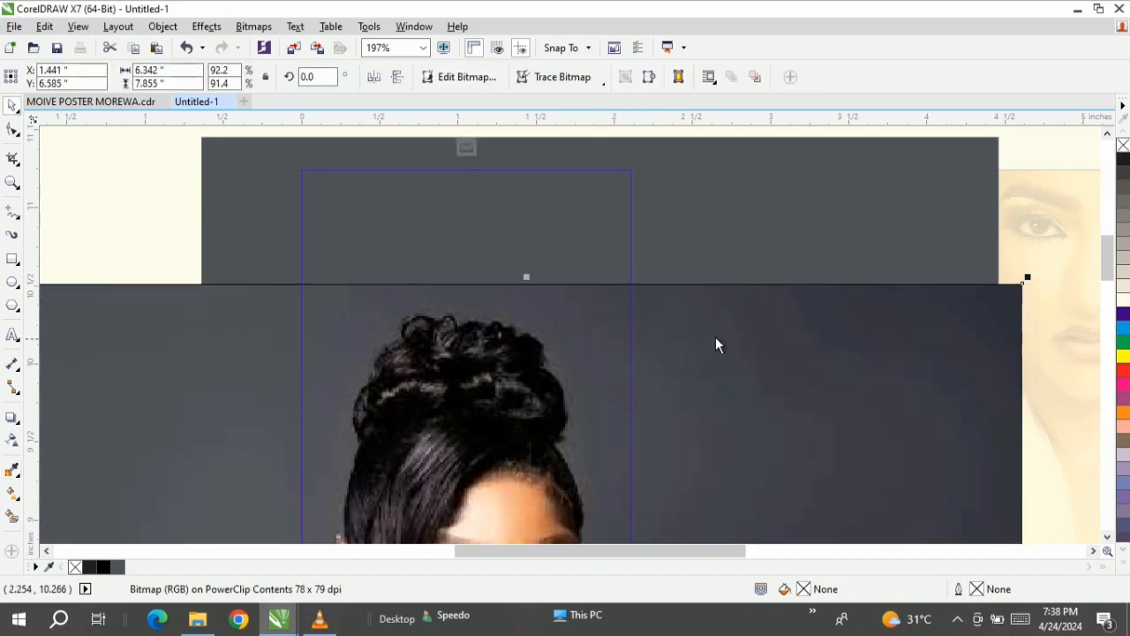
{"action": "left_click", "coordinate": [639, 347]}
{"action": "right_click", "coordinate": [637, 345]}
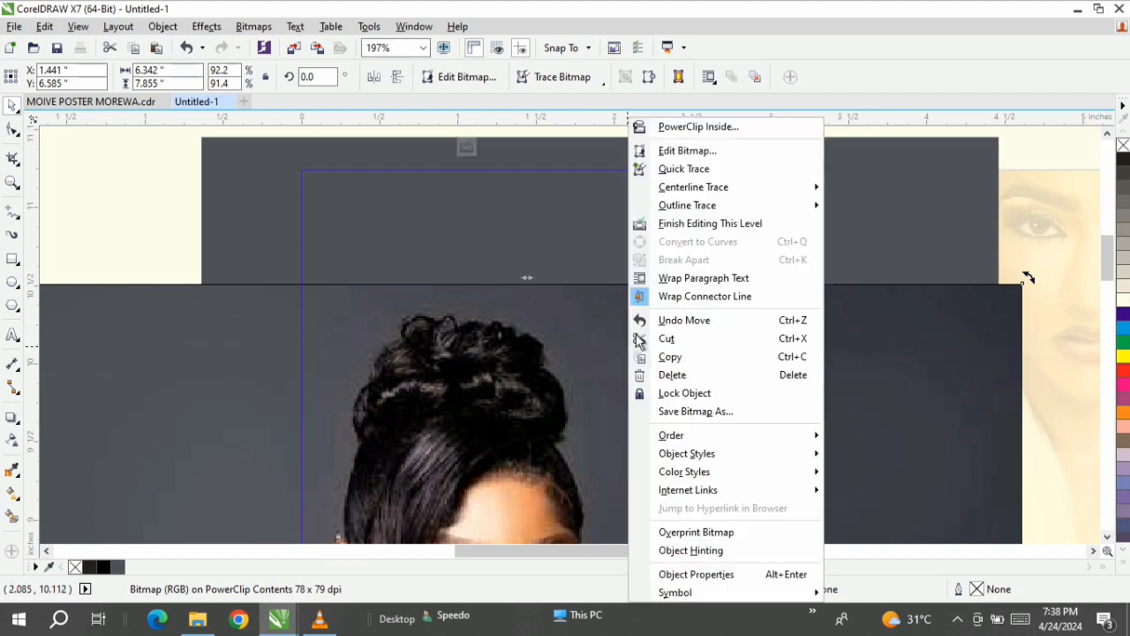
{"action": "left_click", "coordinate": [516, 346]}
{"action": "left_click", "coordinate": [17, 133]}
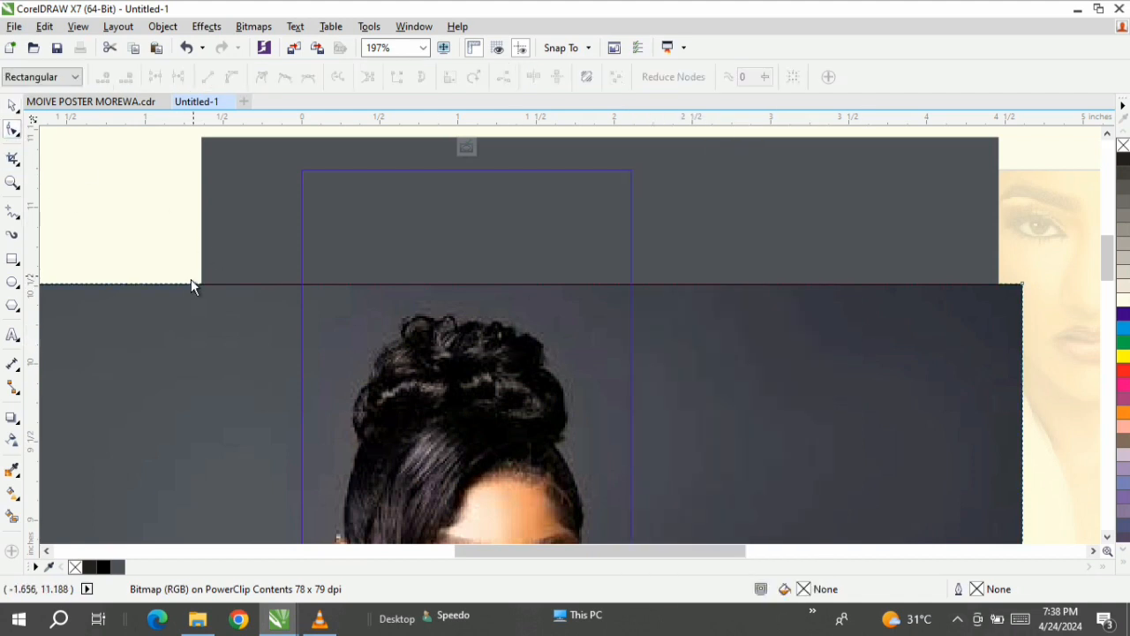
{"action": "left_click", "coordinate": [189, 281]}
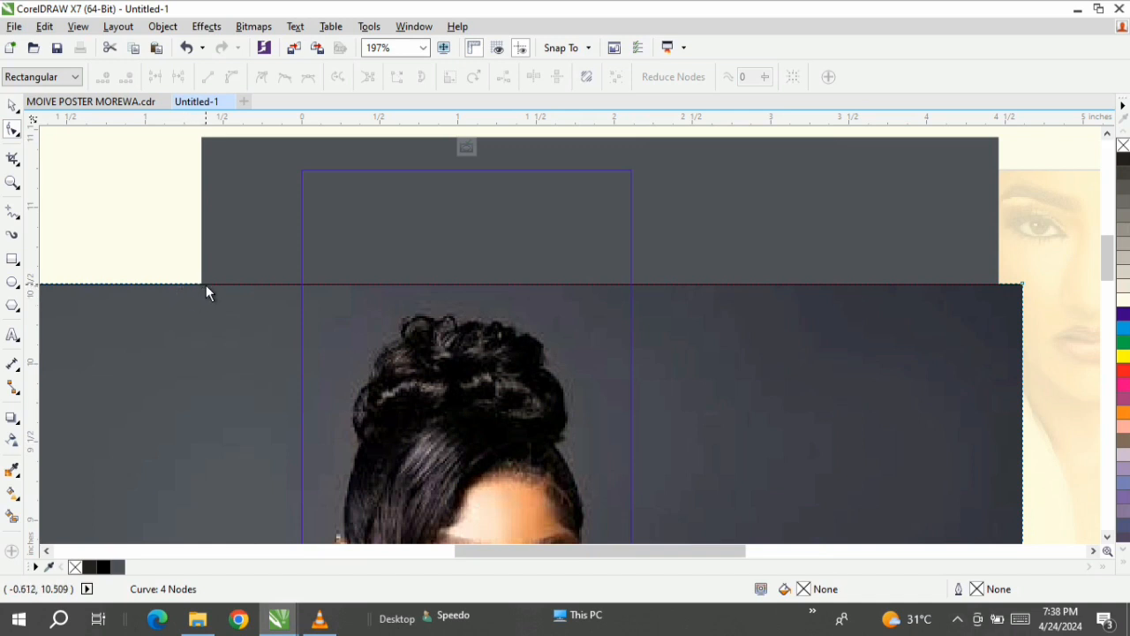
{"action": "left_click_drag", "start_coordinate": [206, 285], "coordinate": [204, 298]}
{"action": "key", "text": "space"}
{"action": "left_click", "coordinate": [88, 230], "text": "ctrl"}
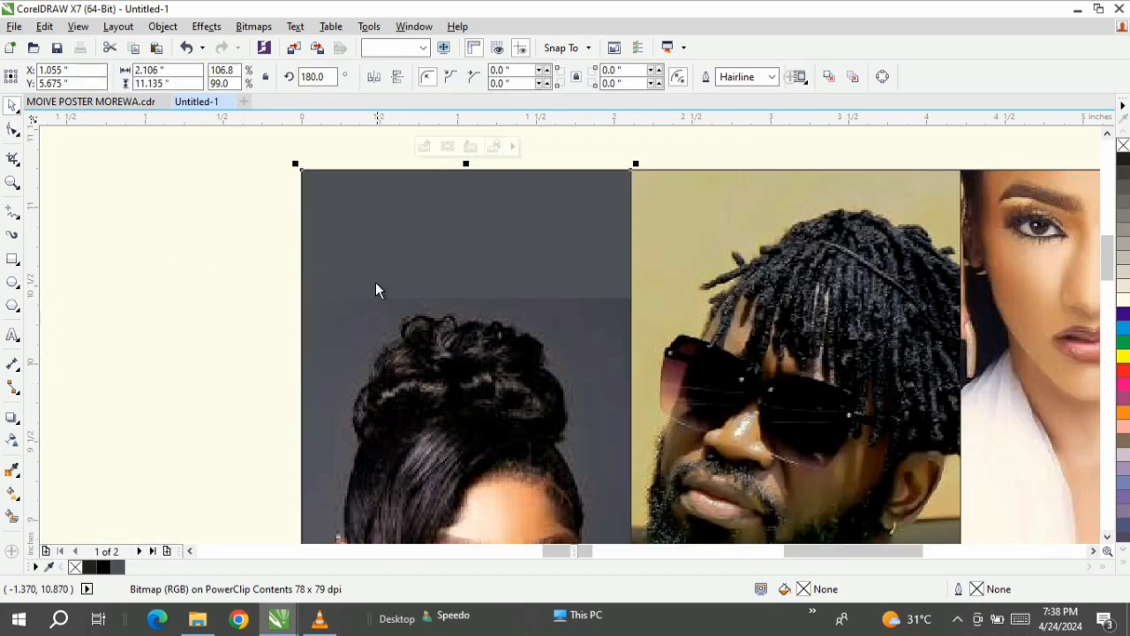
- Place a horizontal guideline level with the crown of the woman's hair in the first column
{"action": "left_click", "coordinate": [773, 280], "text": "ctrl"}
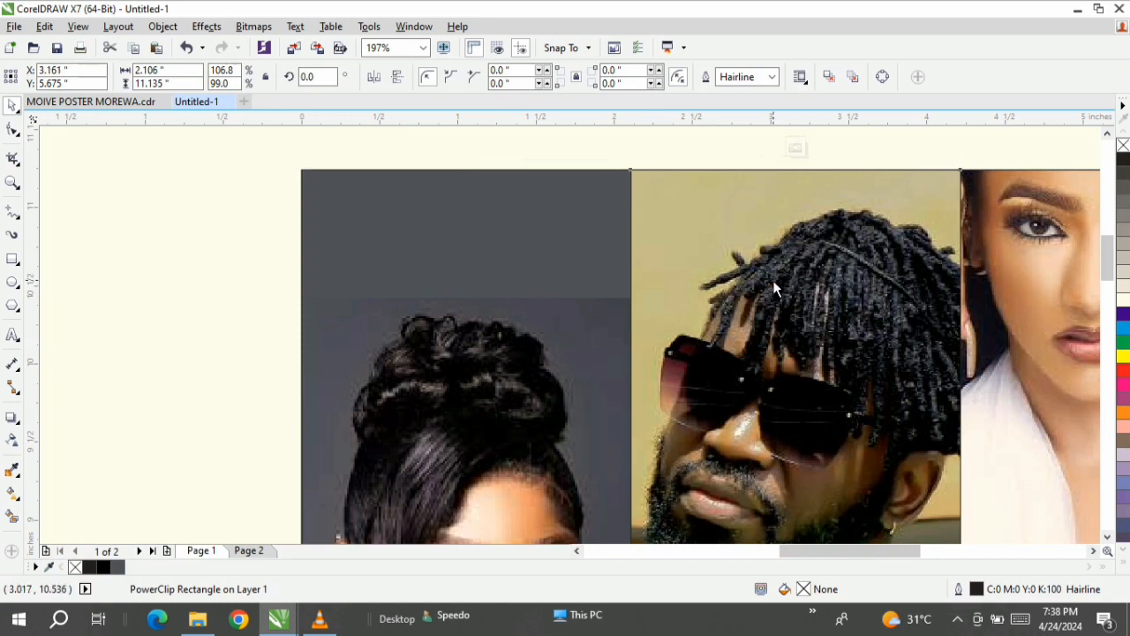
{"action": "left_click", "coordinate": [150, 236], "text": "ctrl"}
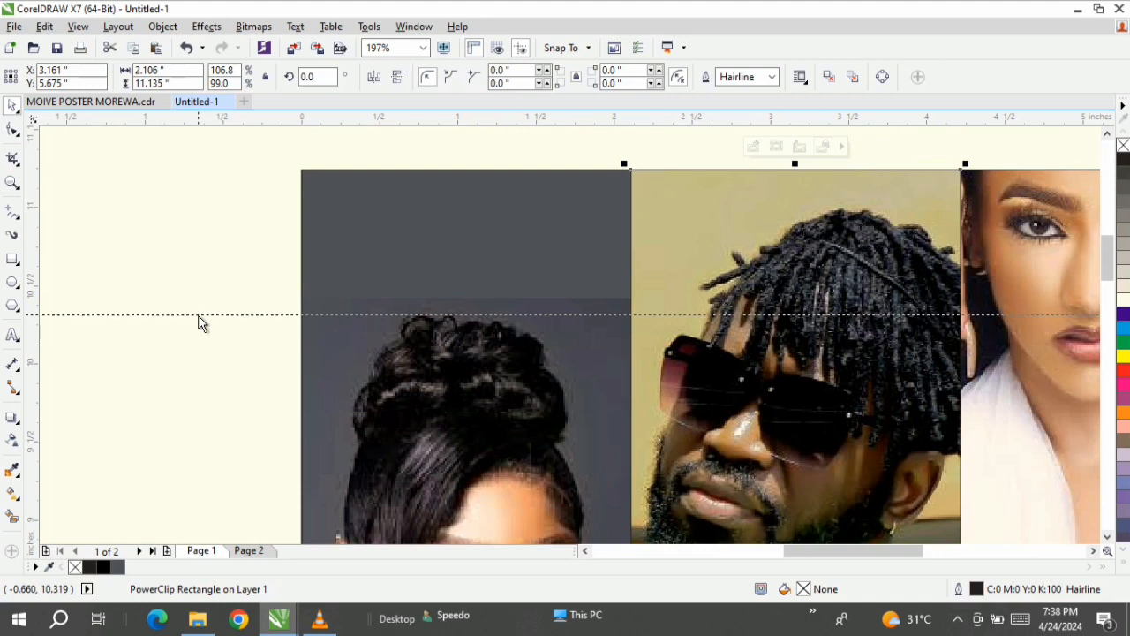
{"action": "left_click_drag", "start_coordinate": [198, 315], "coordinate": [198, 315]}
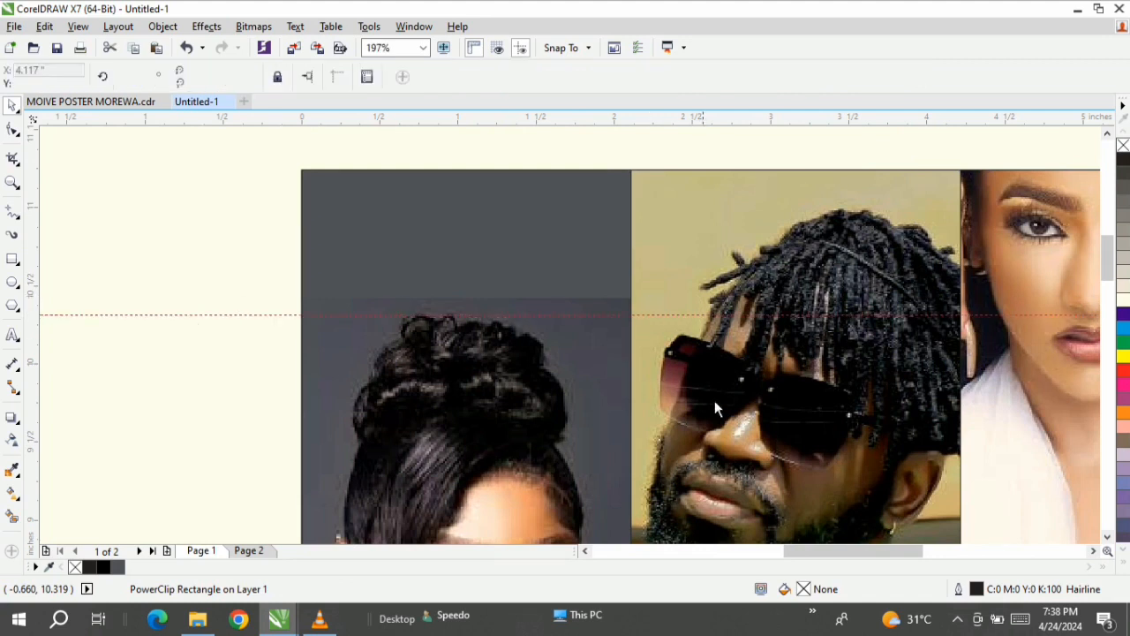
- Lower the man's photo inside the second column until its upper edge meets the strip's upper edge
{"action": "left_click", "coordinate": [749, 389], "text": "ctrl"}
{"action": "mouse_move", "coordinate": [808, 207]}
{"action": "left_mouse_down"}
{"action": "mouse_move", "coordinate": [809, 242]}
{"action": "mouse_move", "coordinate": [831, 262]}
{"action": "left_mouse_up"}
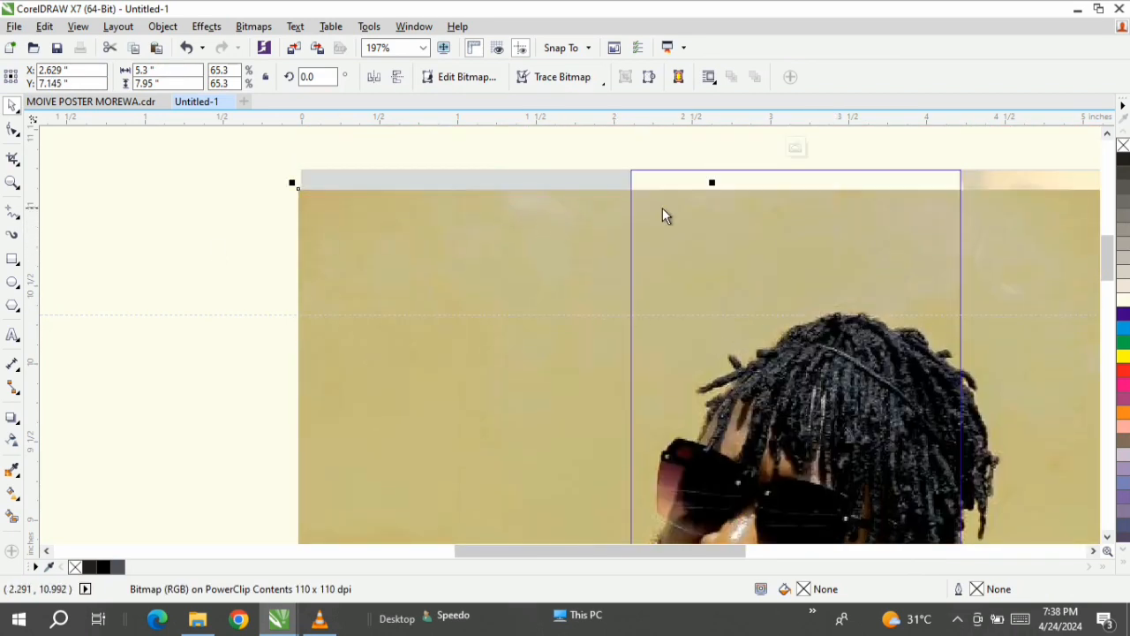
{"action": "mouse_move", "coordinate": [662, 210]}
{"action": "left_mouse_down"}
{"action": "mouse_move", "coordinate": [659, 194]}
{"action": "mouse_move", "coordinate": [652, 203]}
{"action": "left_mouse_up"}
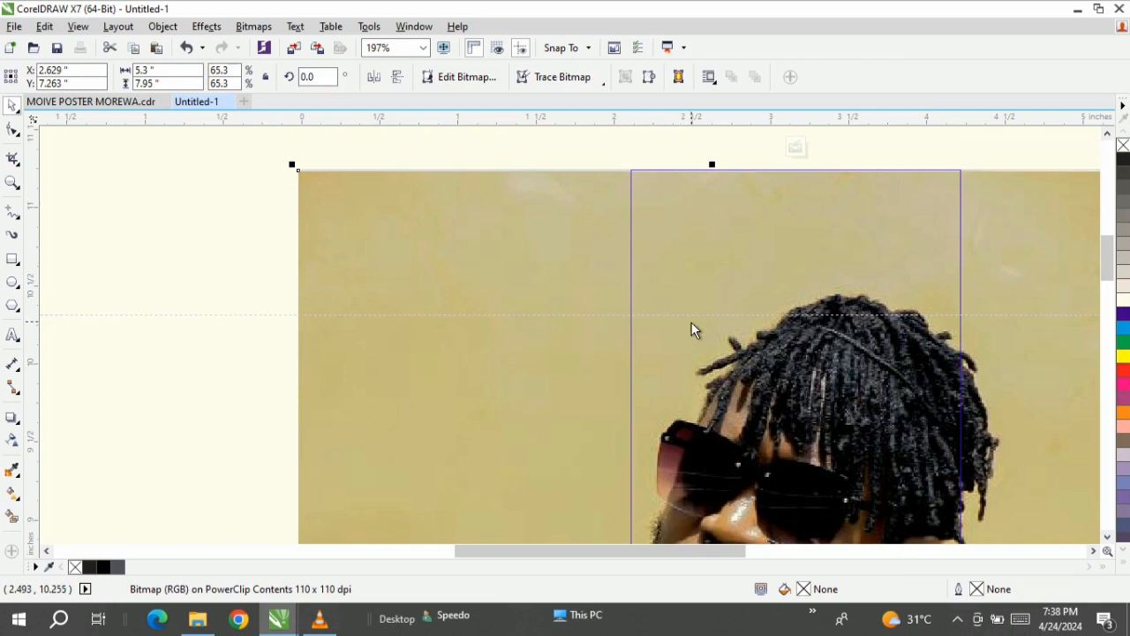
{"action": "left_click", "coordinate": [262, 312], "text": "ctrl"}
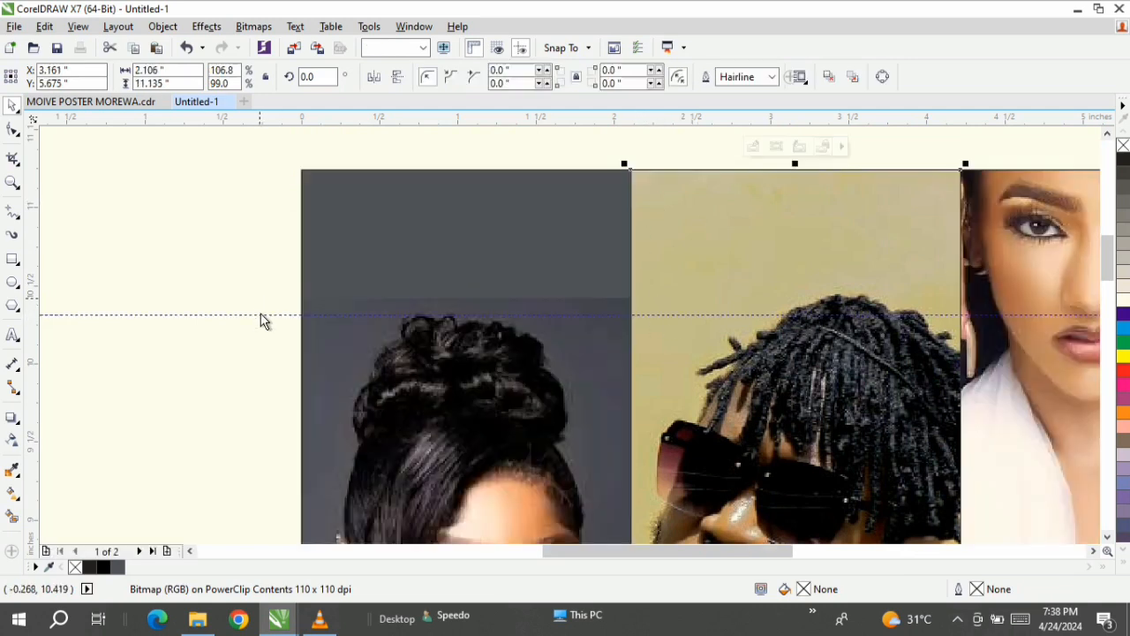
- Move the guideline up to the crown of the man's hair and raise the woman's photo in the first column to match
{"action": "left_click_drag", "start_coordinate": [261, 315], "coordinate": [260, 297]}
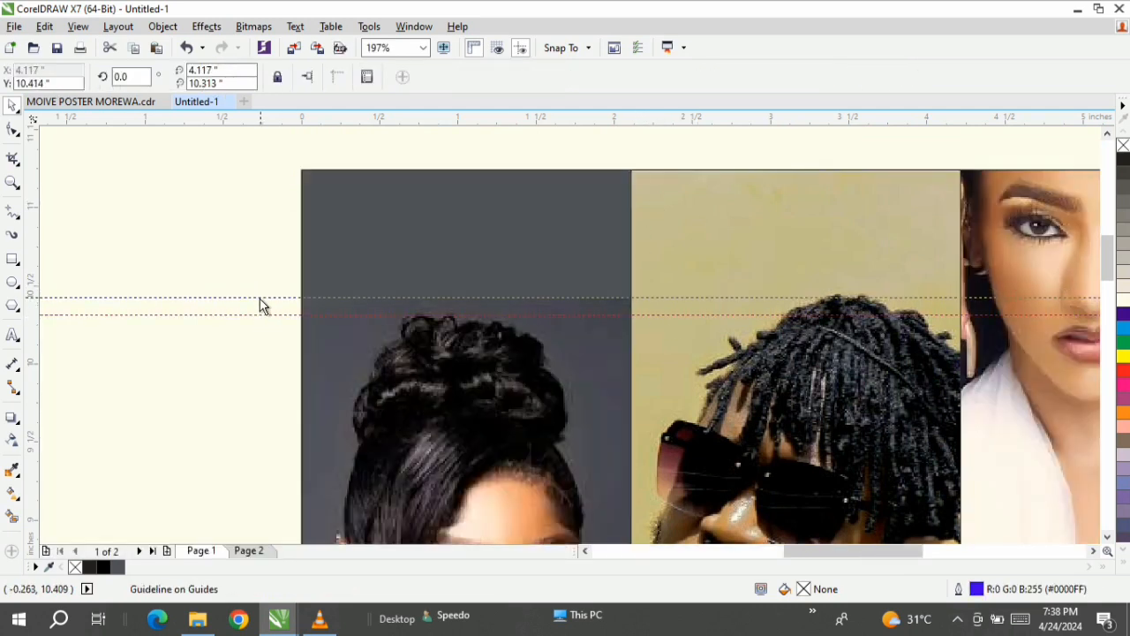
{"action": "left_click", "coordinate": [394, 376]}
{"action": "left_click", "coordinate": [394, 376], "text": "ctrl"}
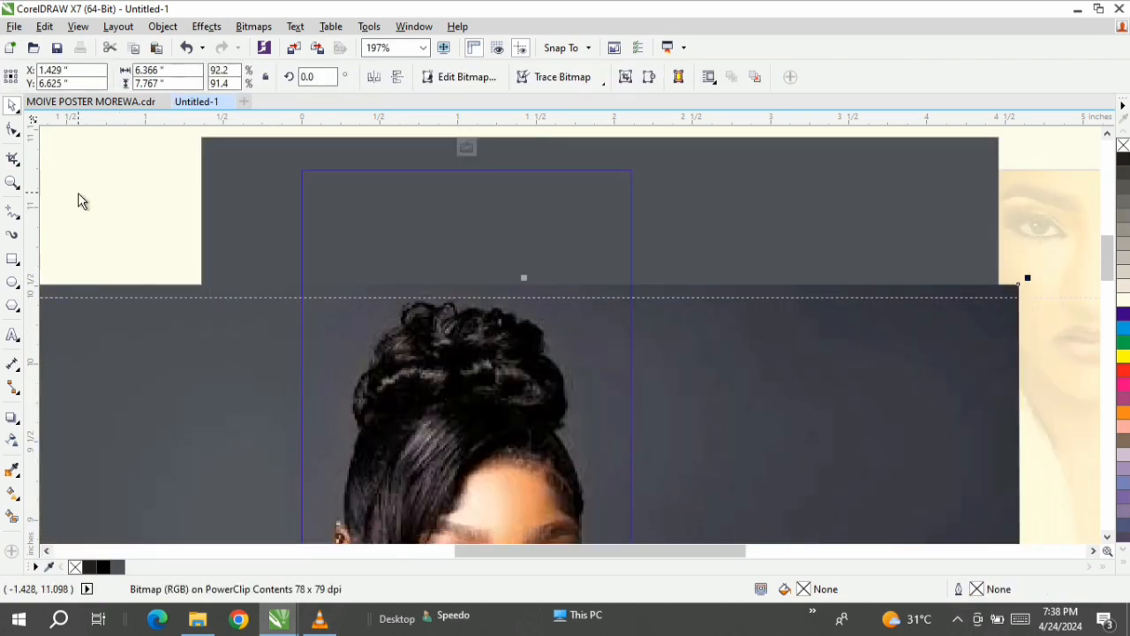
{"action": "left_click", "coordinate": [78, 192], "text": "ctrl"}
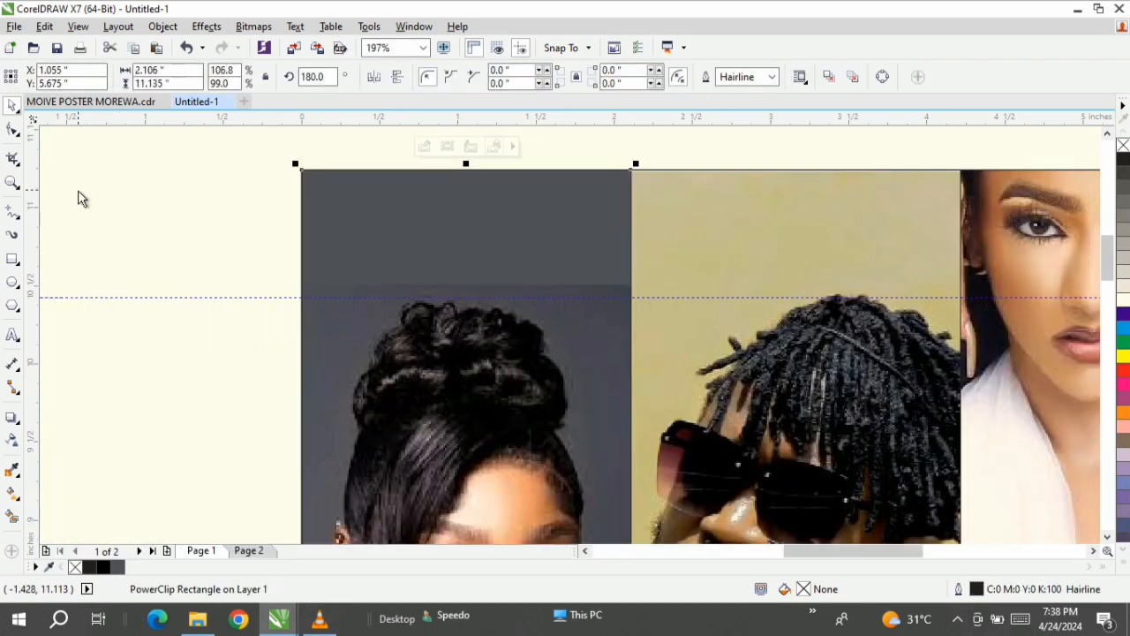
- Lower the woman's photo inside the third column until the crown of her hair meets the guideline
{"action": "key", "text": "z"}
{"action": "key", "text": "shift+F4"}
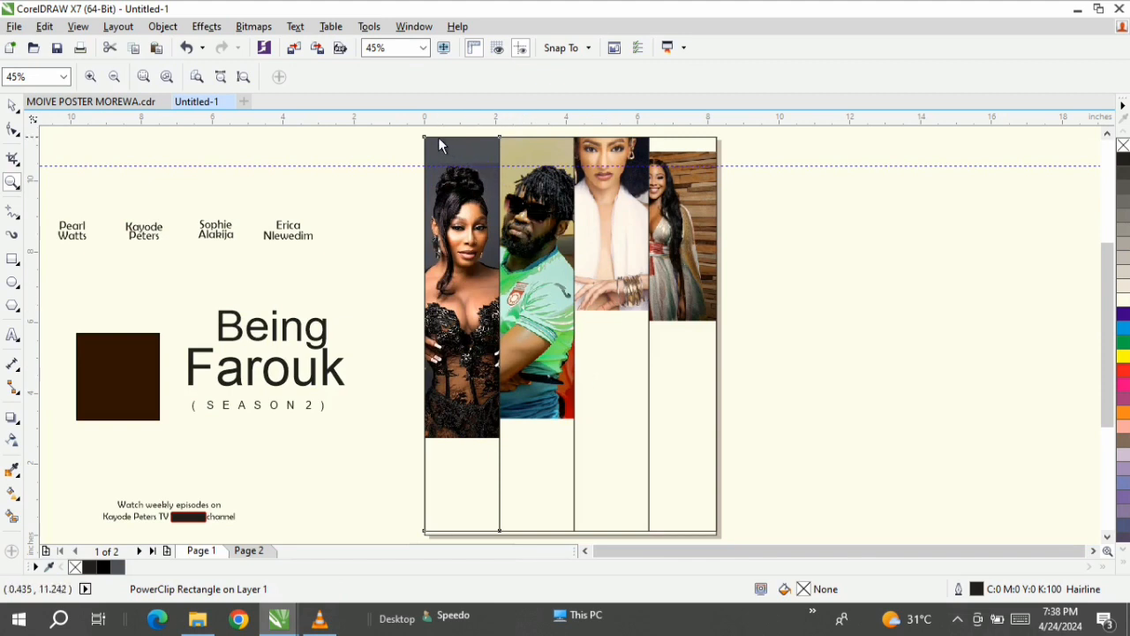
{"action": "left_click_drag", "start_coordinate": [390, 128], "coordinate": [822, 414]}
{"action": "left_click", "coordinate": [563, 277], "text": "ctrl"}
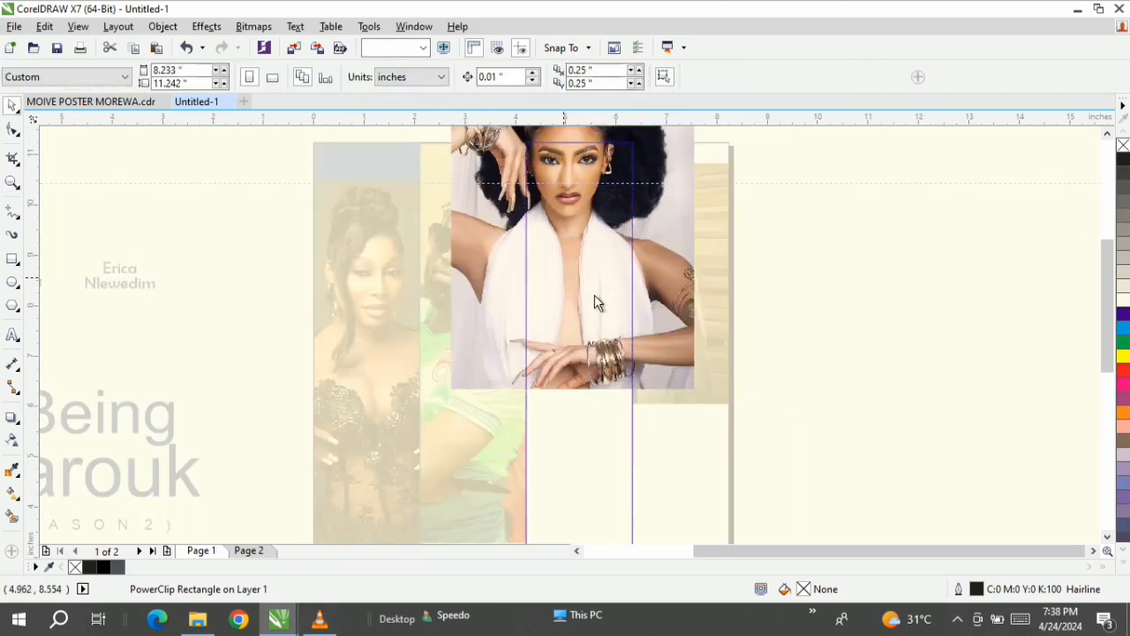
{"action": "left_click_drag", "start_coordinate": [583, 261], "coordinate": [587, 350]}
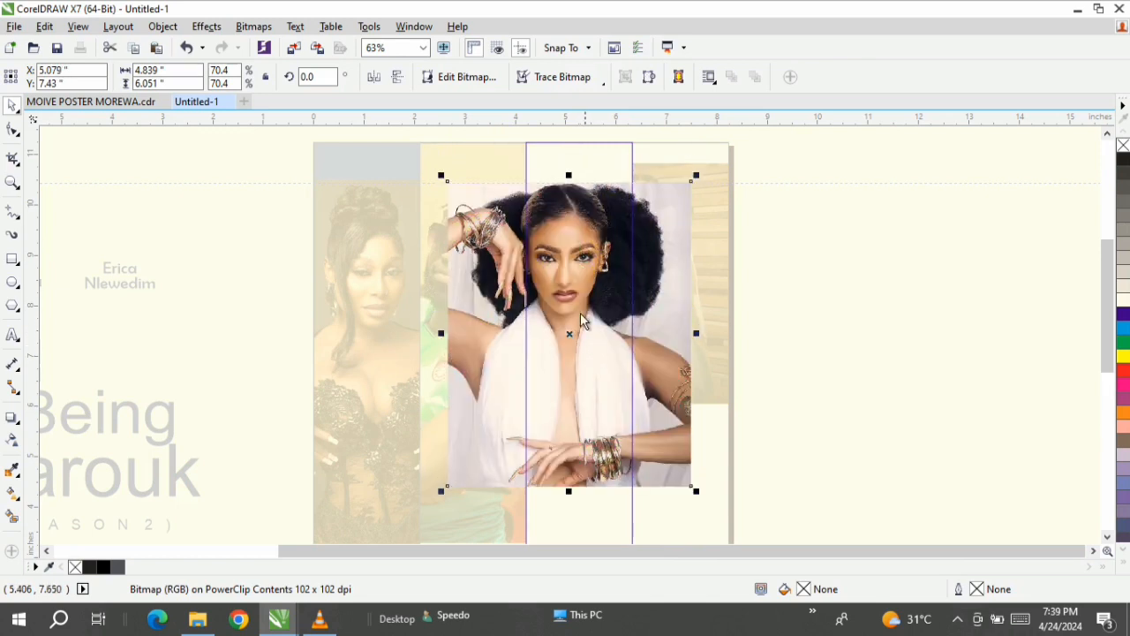
- Draw a rectangle about 2.93 by 0.88 inches over the empty area above the photo in the third column
{"action": "left_click", "coordinate": [12, 259]}
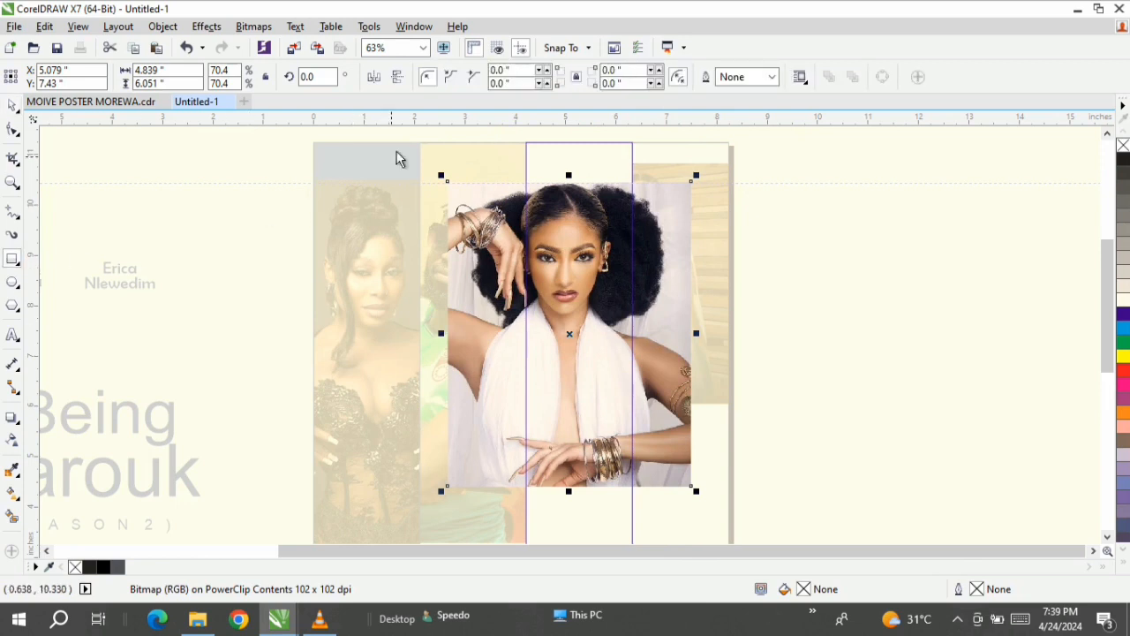
{"action": "left_click_drag", "start_coordinate": [514, 138], "coordinate": [662, 187]}
{"action": "key", "text": "space"}
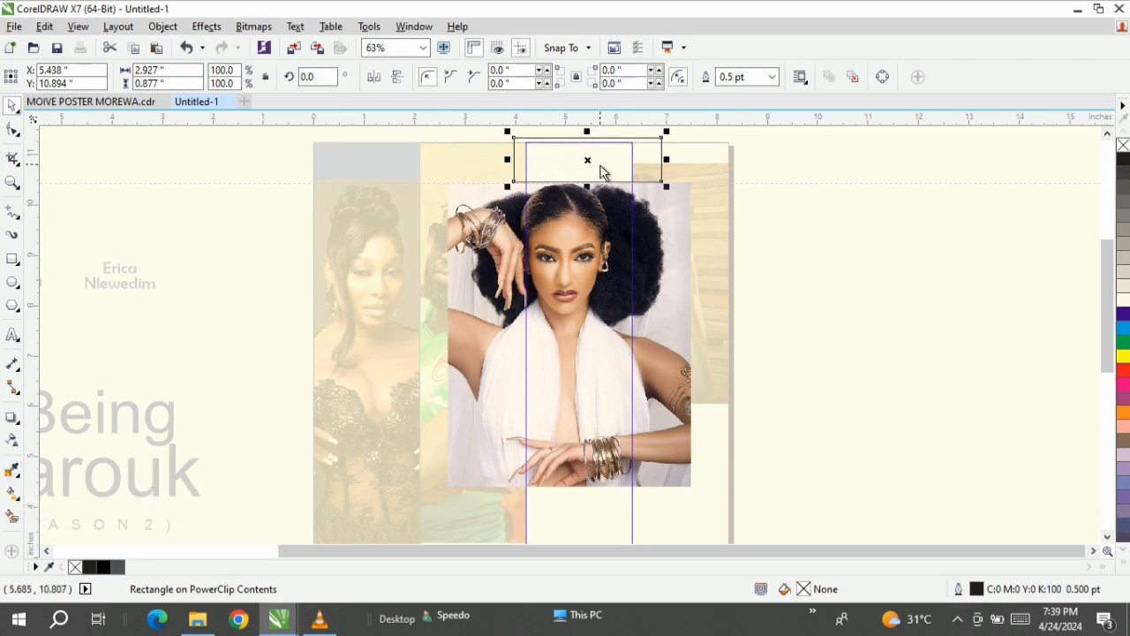
- Fill the rectangle with the light background colour #DBDDEC sampled from the photo, remove its outline and finish editing the third column's contents
{"action": "left_click", "coordinate": [10, 474]}
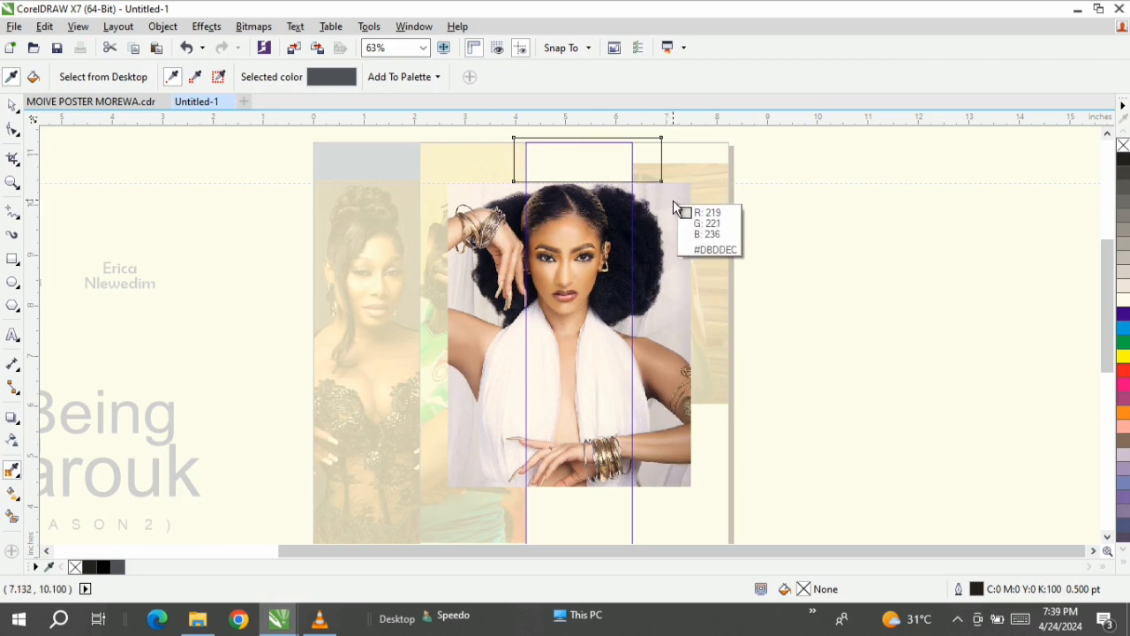
{"action": "left_click", "coordinate": [673, 200]}
{"action": "left_click", "coordinate": [569, 152]}
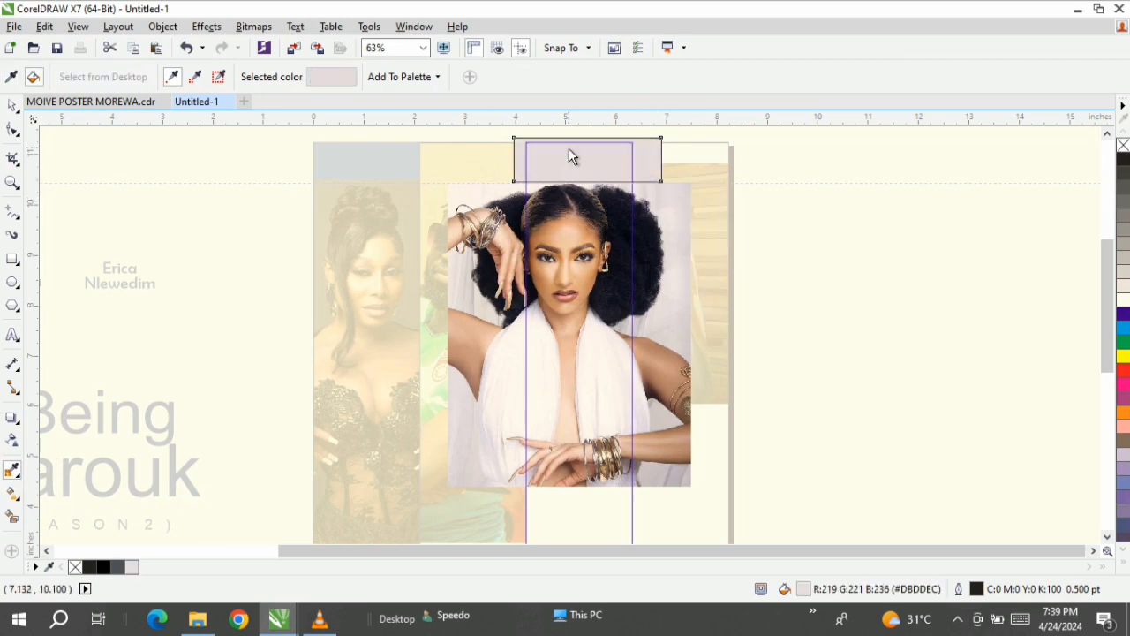
{"action": "key", "text": "space"}
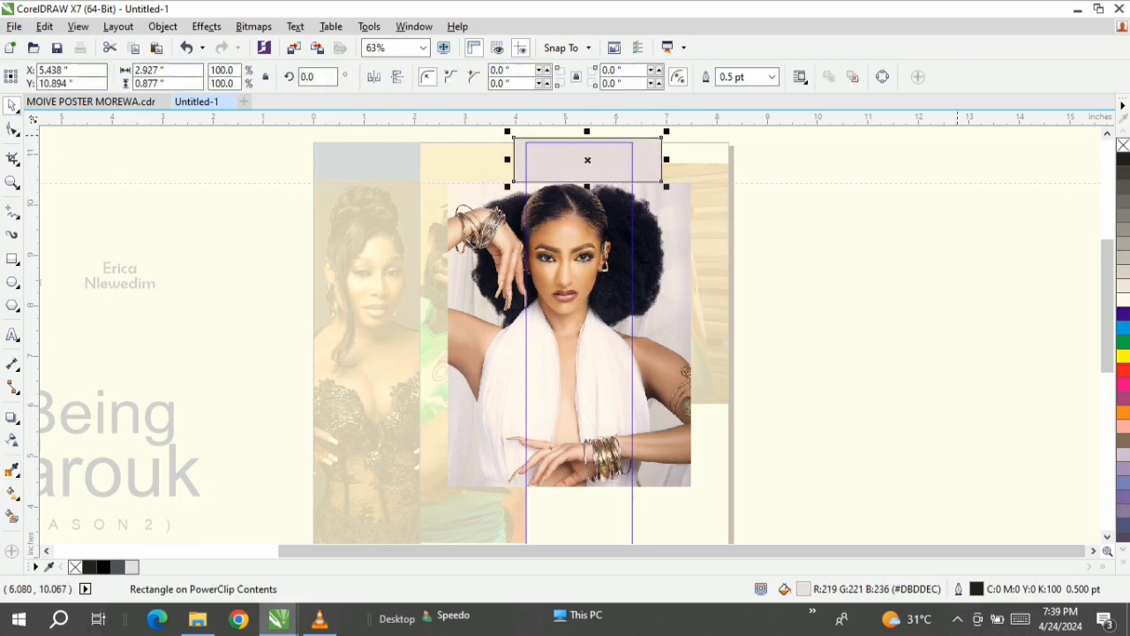
{"action": "right_click", "coordinate": [1123, 144]}
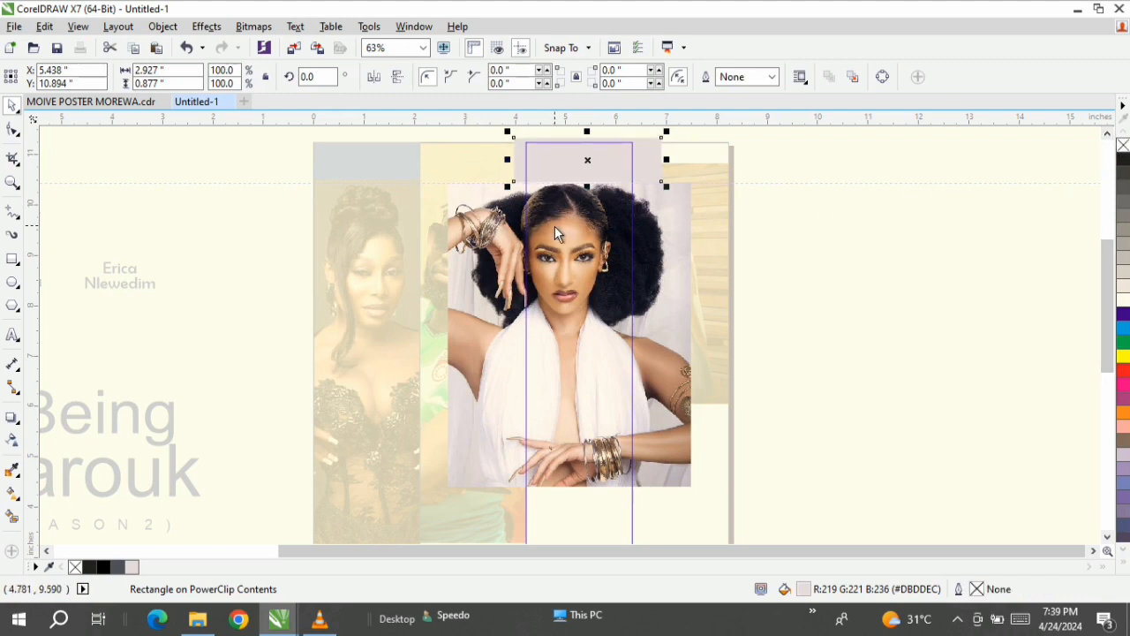
{"action": "left_click", "coordinate": [841, 274], "text": "ctrl"}
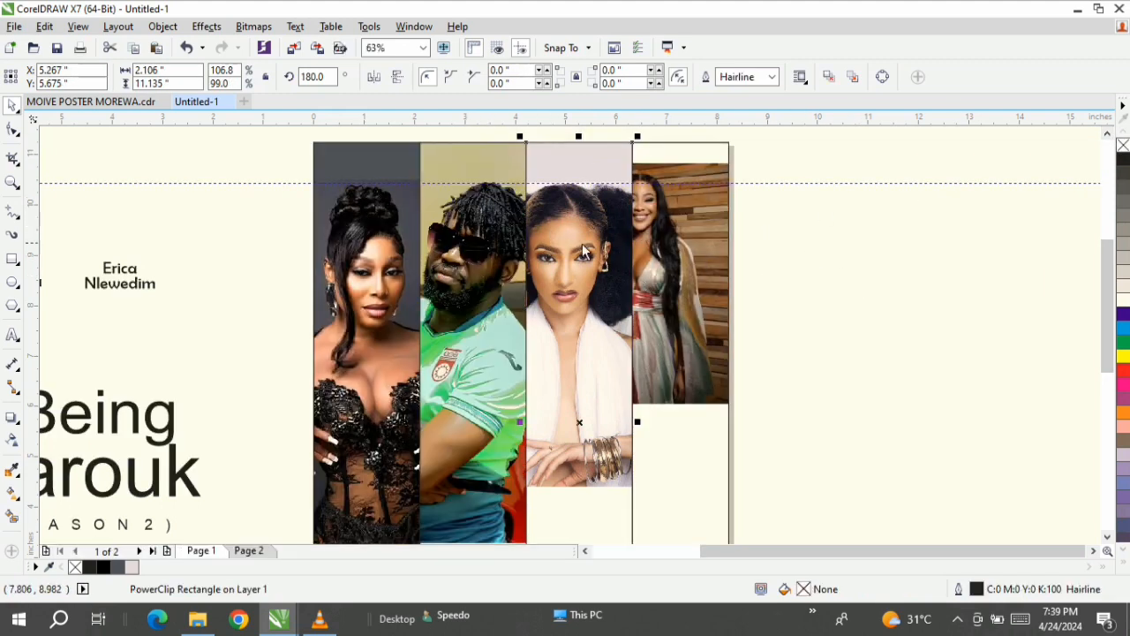
- Centre the woman's photo in the fourth column and enlarge it proportionally to about 84.3%
{"action": "double_click", "coordinate": [687, 237]}
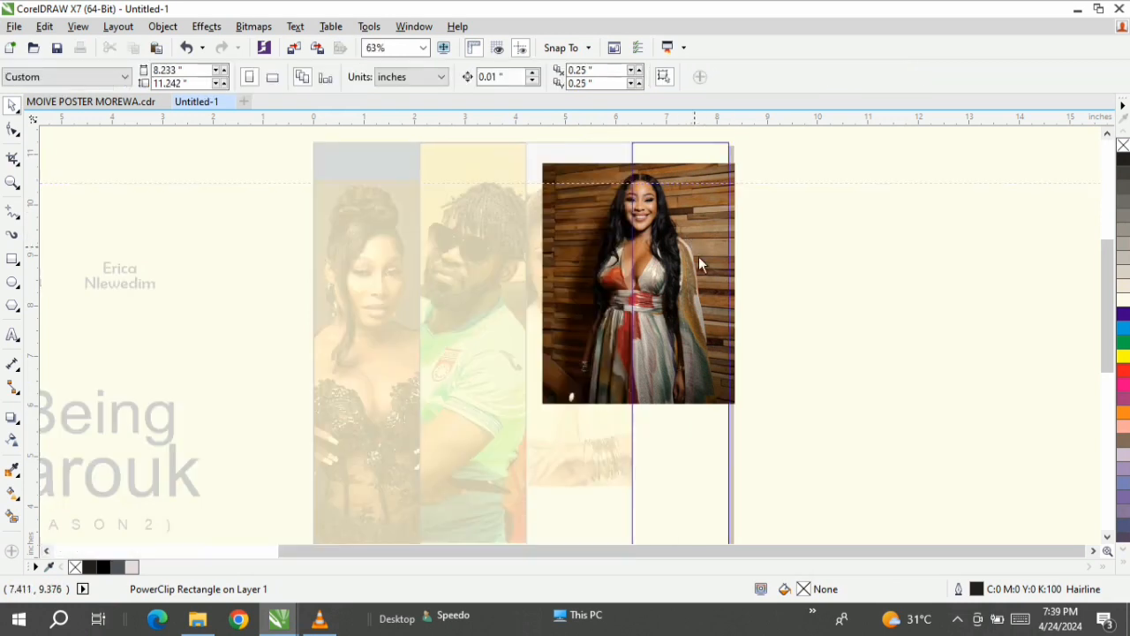
{"action": "left_click", "coordinate": [698, 257]}
{"action": "left_click_drag", "start_coordinate": [702, 328], "coordinate": [737, 329]}
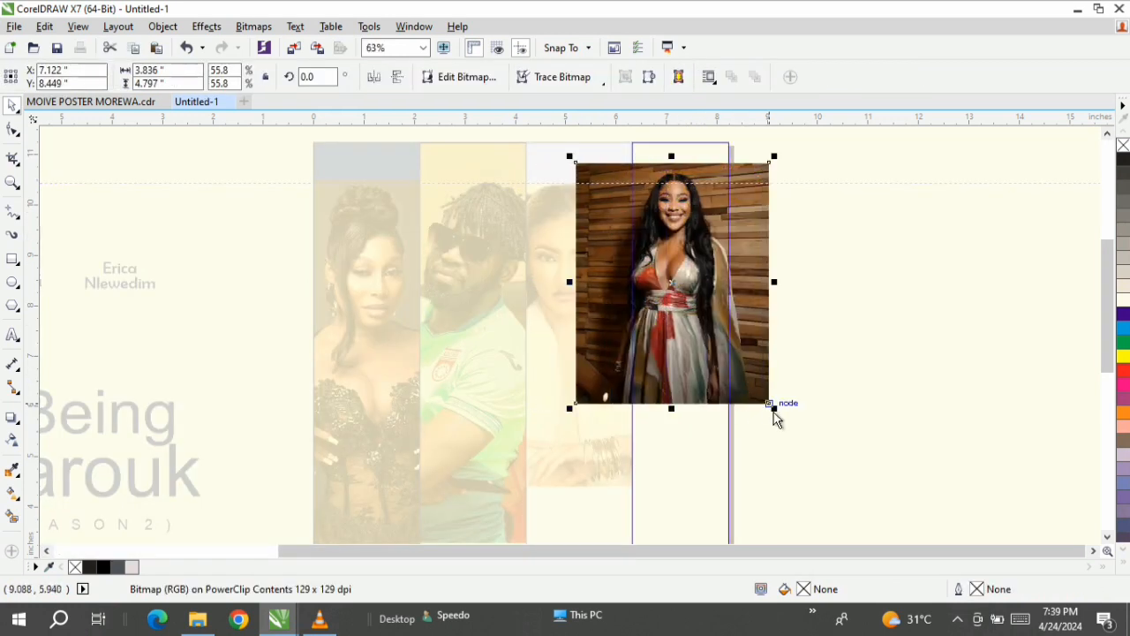
{"action": "left_click_drag", "start_coordinate": [769, 404], "coordinate": [820, 465]}
{"action": "mouse_move", "coordinate": [707, 379]}
{"action": "left_mouse_down"}
{"action": "mouse_move", "coordinate": [707, 410]}
{"action": "mouse_move", "coordinate": [704, 385]}
{"action": "left_mouse_up"}
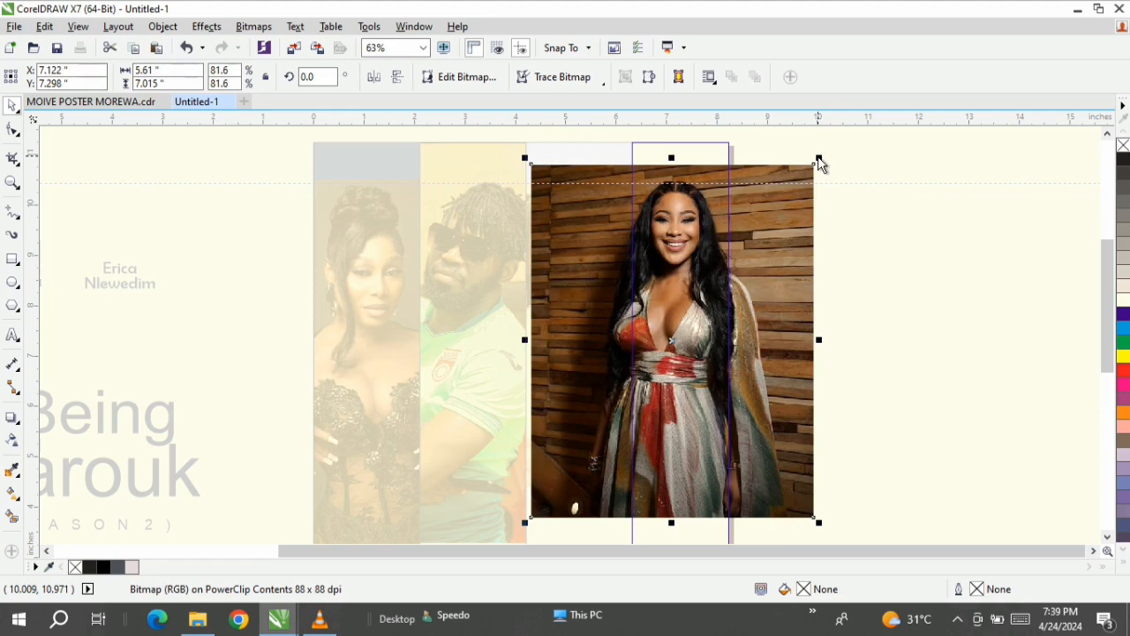
{"action": "left_click_drag", "start_coordinate": [819, 164], "coordinate": [832, 150]}
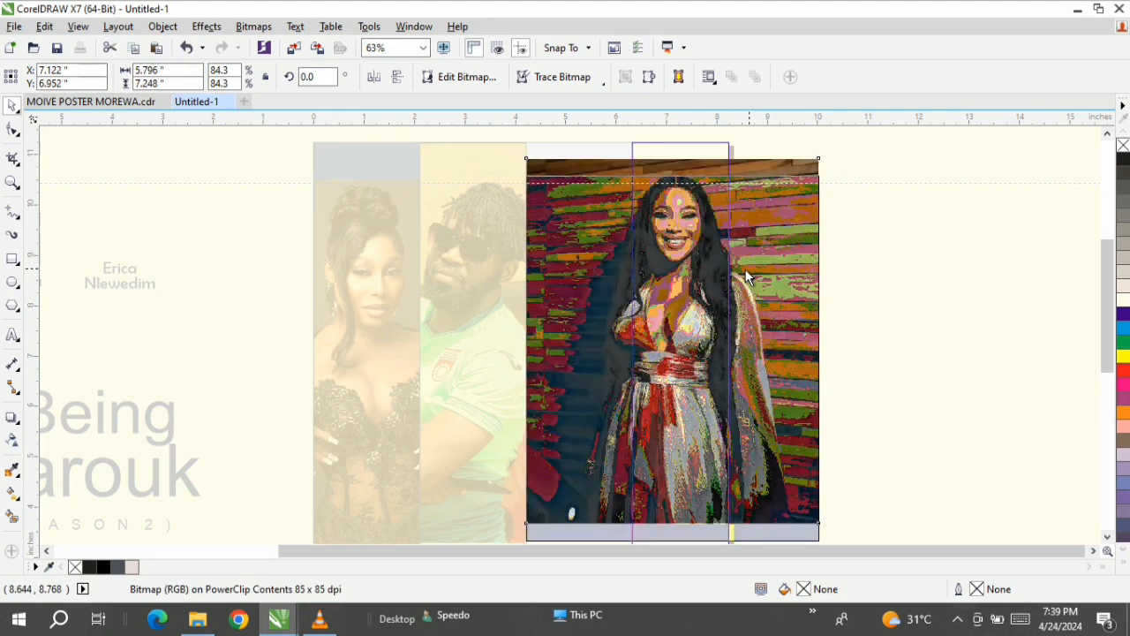
- Adjust the photo's height in the fourth column so the crown of her hair meets the guideline
{"action": "left_click_drag", "start_coordinate": [745, 270], "coordinate": [746, 265]}
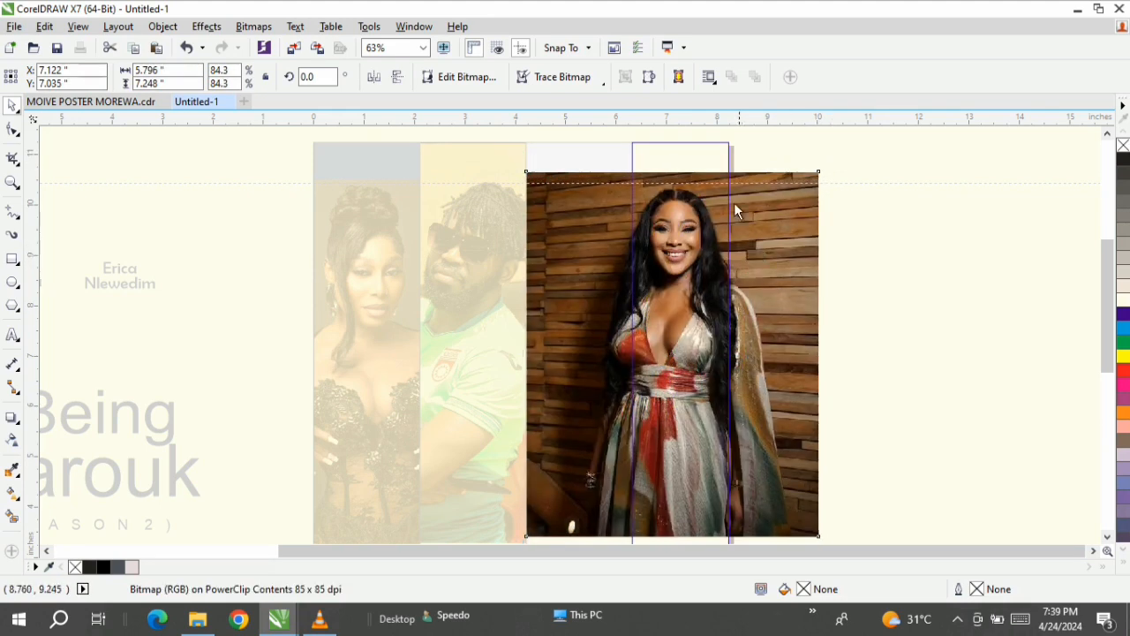
{"action": "scroll", "coordinate": [724, 295], "scroll_direction": "up", "scroll_amount": 4}
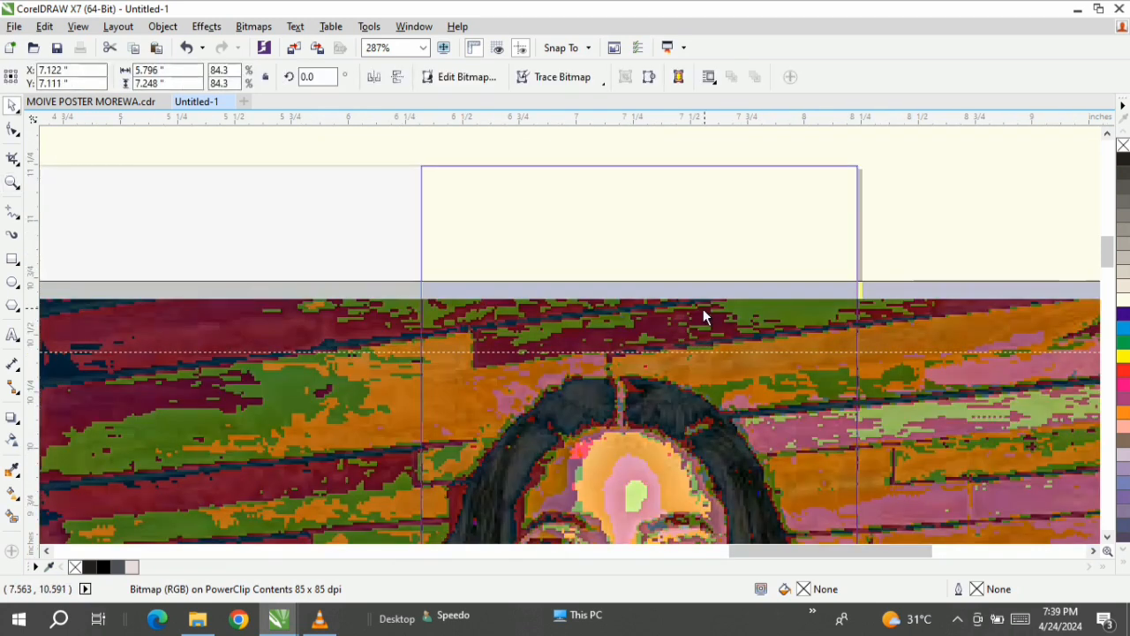
{"action": "left_click_drag", "start_coordinate": [703, 309], "coordinate": [701, 304]}
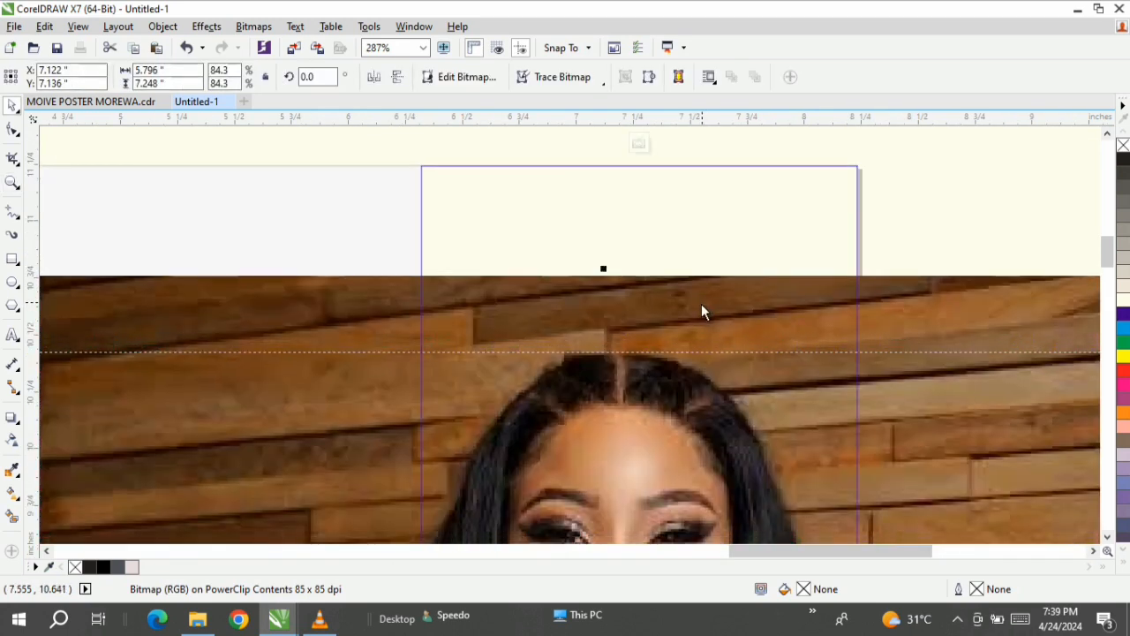
- Draw a rectangle about 2.16 by 0.30 inches over the planks above her head and intersect it with the photo
{"action": "left_click", "coordinate": [12, 260]}
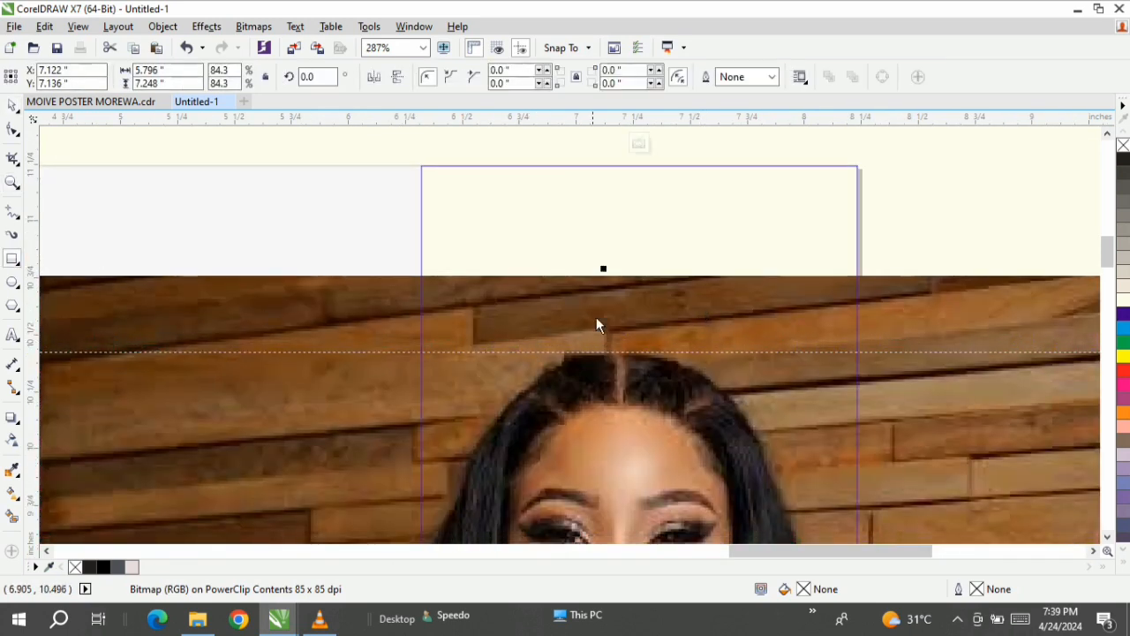
{"action": "left_click_drag", "start_coordinate": [433, 274], "coordinate": [910, 346]}
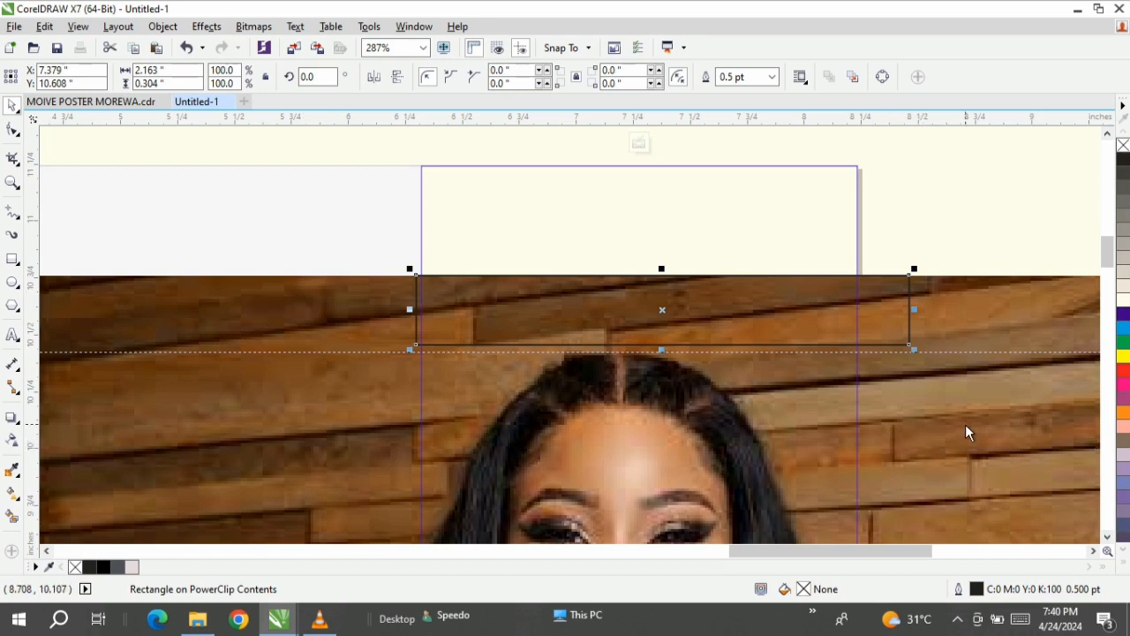
{"action": "key", "text": "ctrl+a"}
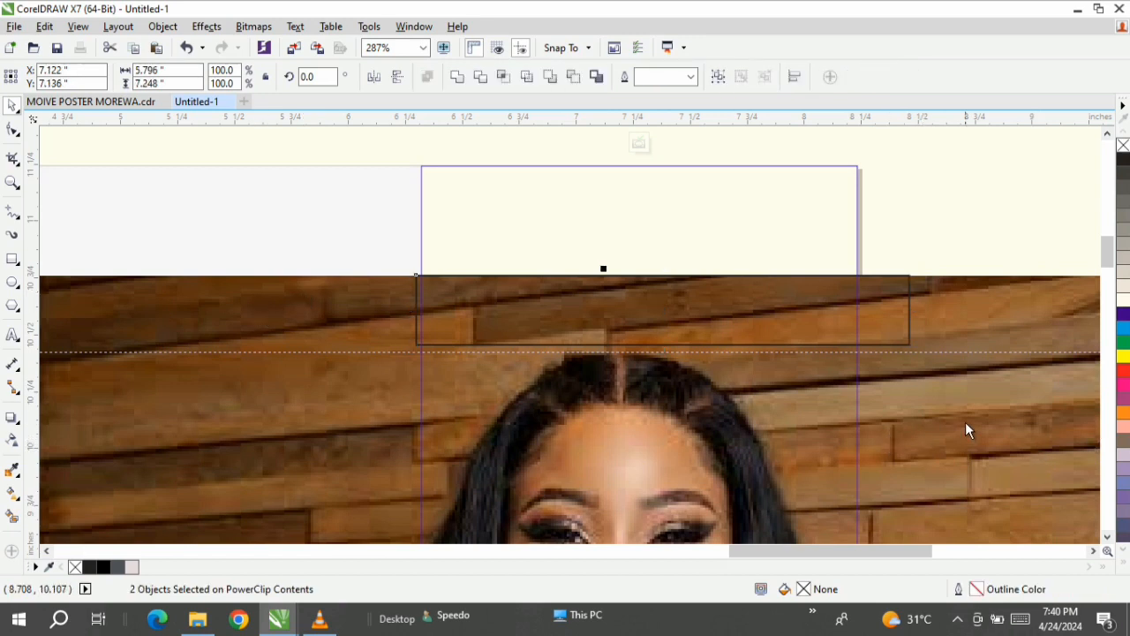
{"action": "left_click", "coordinate": [505, 82]}
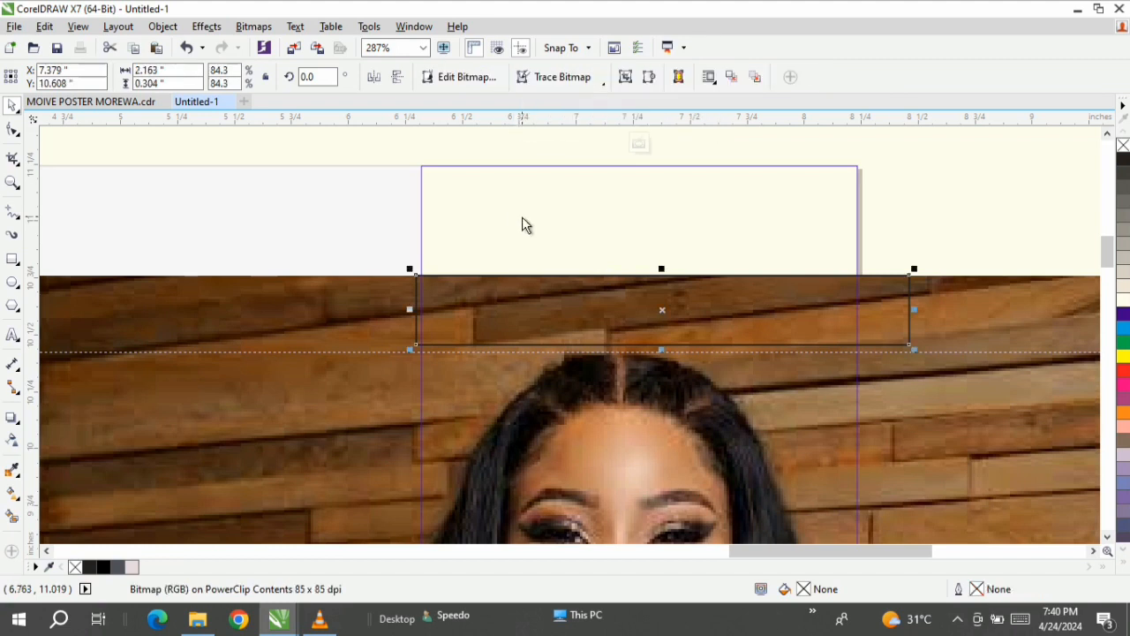
- Move the cut plank piece up to the fourth strip's upper edge and delete the leftover rectangle
{"action": "left_click", "coordinate": [522, 217]}
{"action": "left_click_drag", "start_coordinate": [548, 300], "coordinate": [549, 261]}
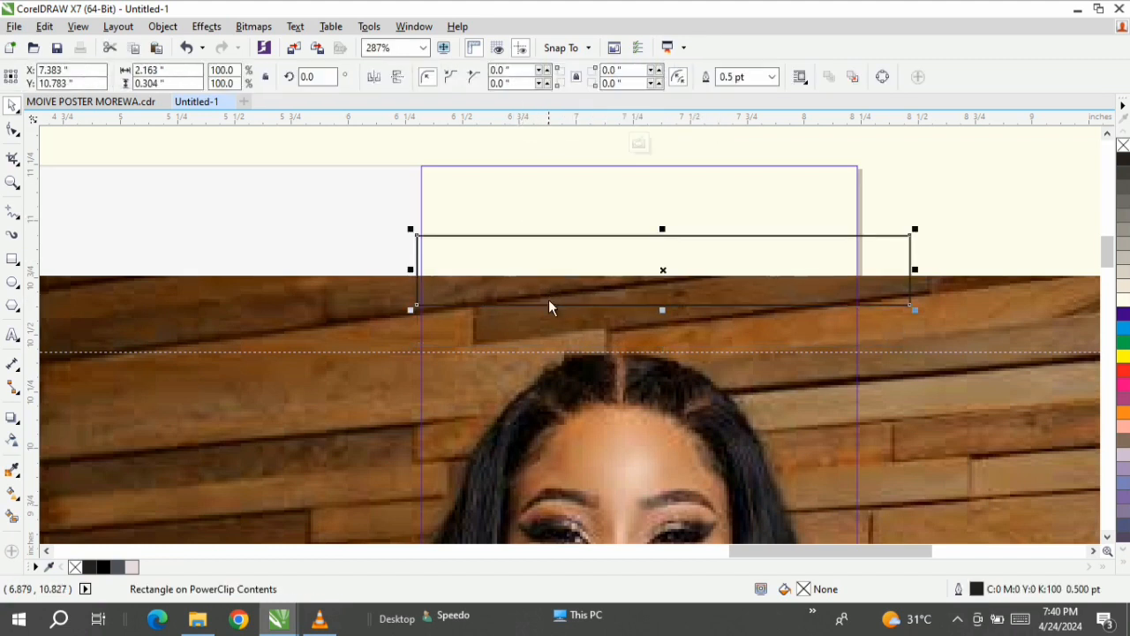
{"action": "left_click_drag", "start_coordinate": [543, 324], "coordinate": [538, 236]}
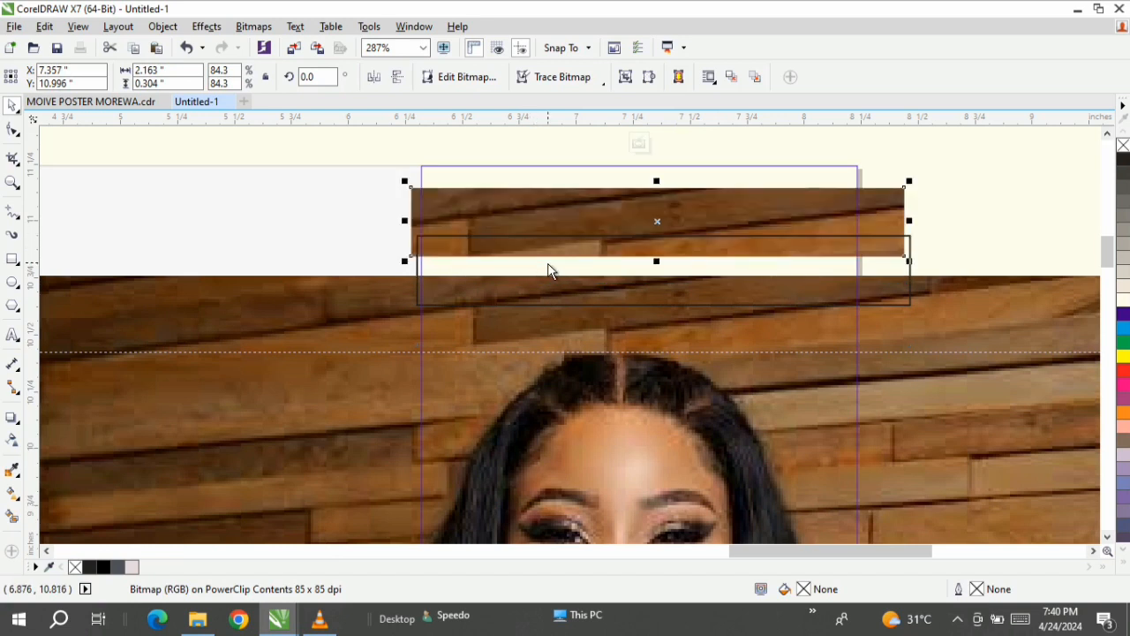
{"action": "left_click", "coordinate": [545, 270]}
{"action": "key", "text": "Delete"}
{"action": "left_click", "coordinate": [532, 216]}
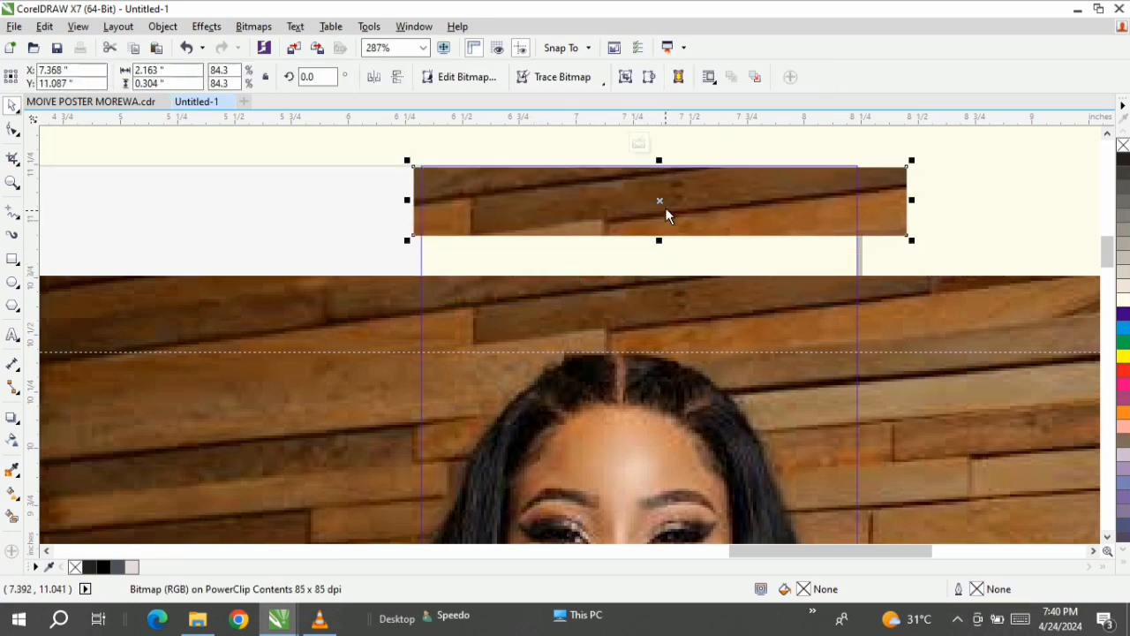
- Copy the plank piece down to fill the gap above the photo and finish editing the fourth column's contents
{"action": "left_click_drag", "start_coordinate": [666, 212], "coordinate": [659, 256]}
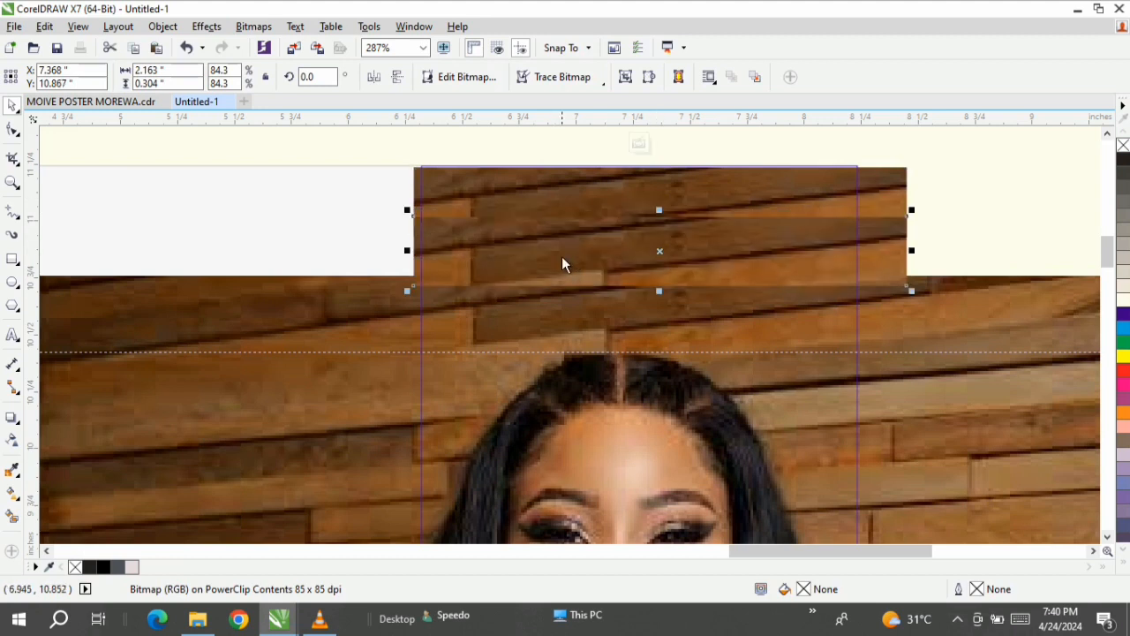
{"action": "left_click", "coordinate": [975, 197], "text": "ctrl"}
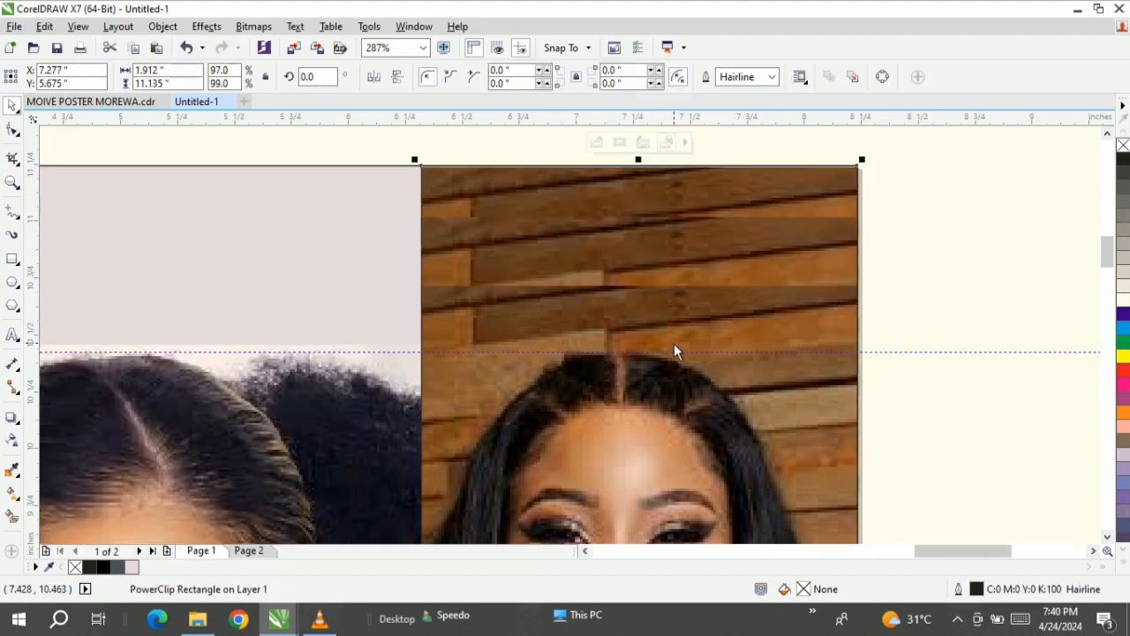
{"action": "key", "text": "z"}
{"action": "key", "text": "space"}
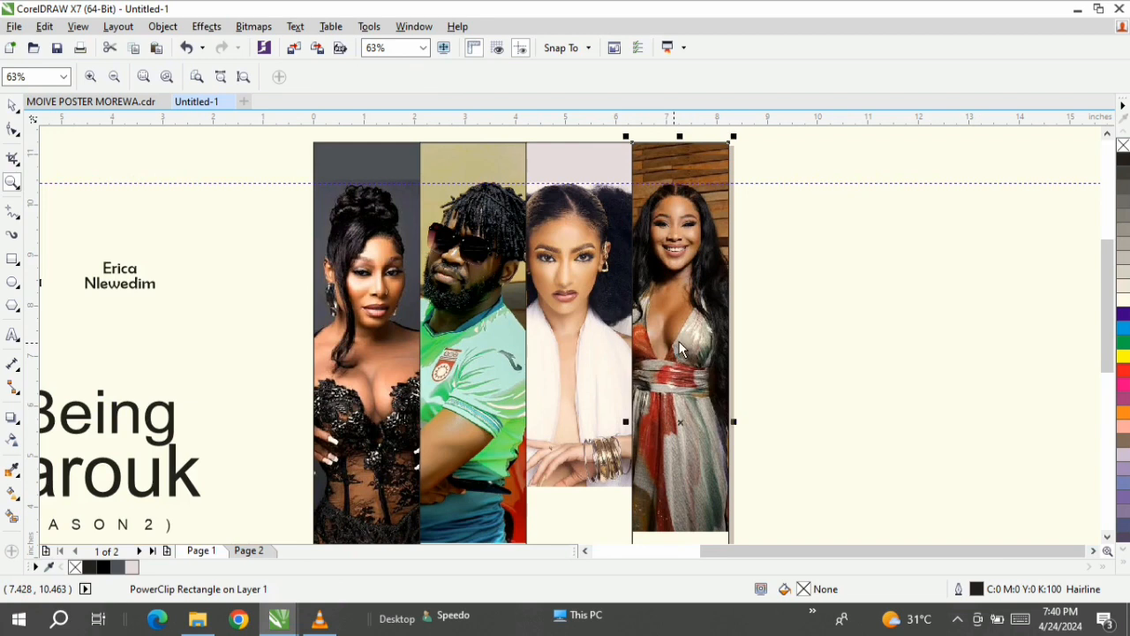
{"action": "left_click", "coordinate": [914, 365]}
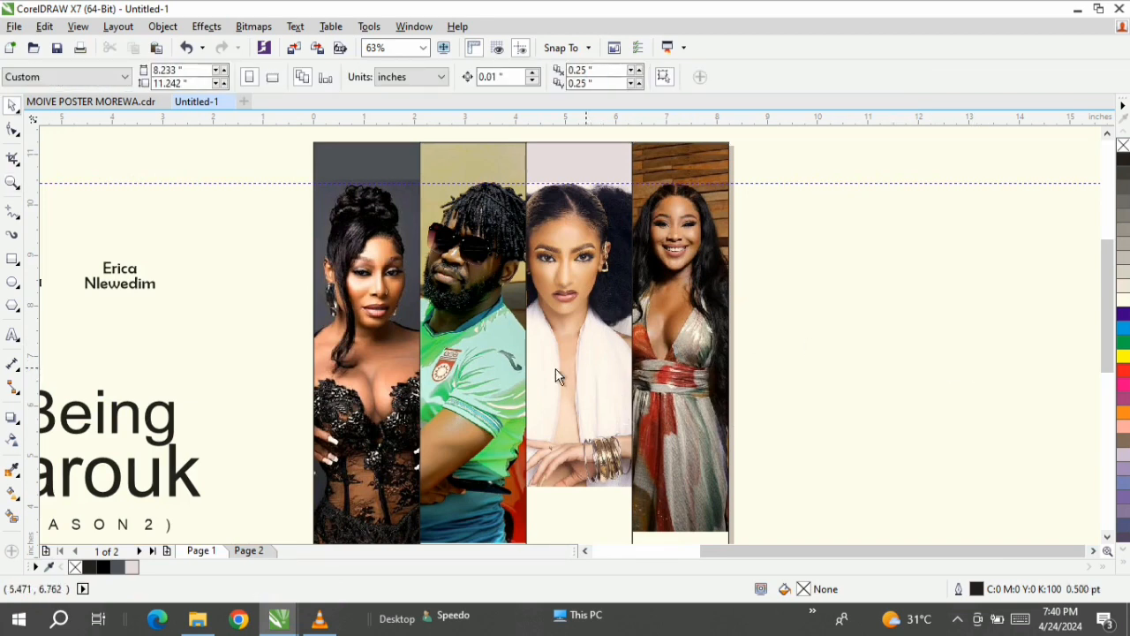
- Fade out the lower part of the woman's photo in the first column with a linear transparency of about -85°
{"action": "left_click_drag", "start_coordinate": [1111, 284], "coordinate": [1106, 318]}
{"action": "double_click", "coordinate": [380, 320]}
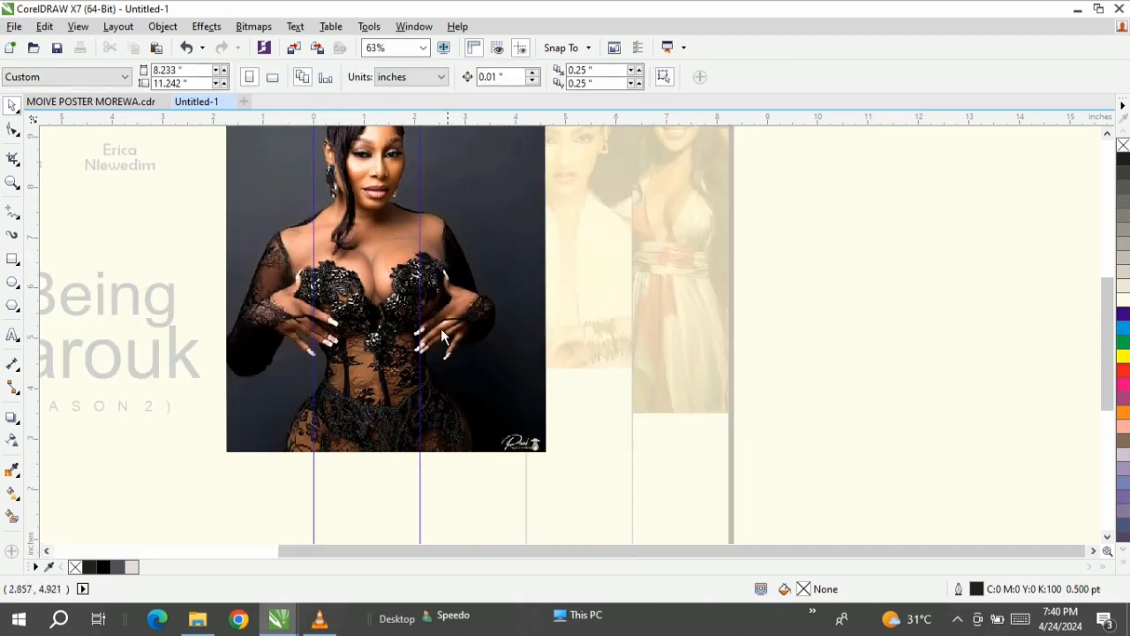
{"action": "left_click", "coordinate": [373, 329]}
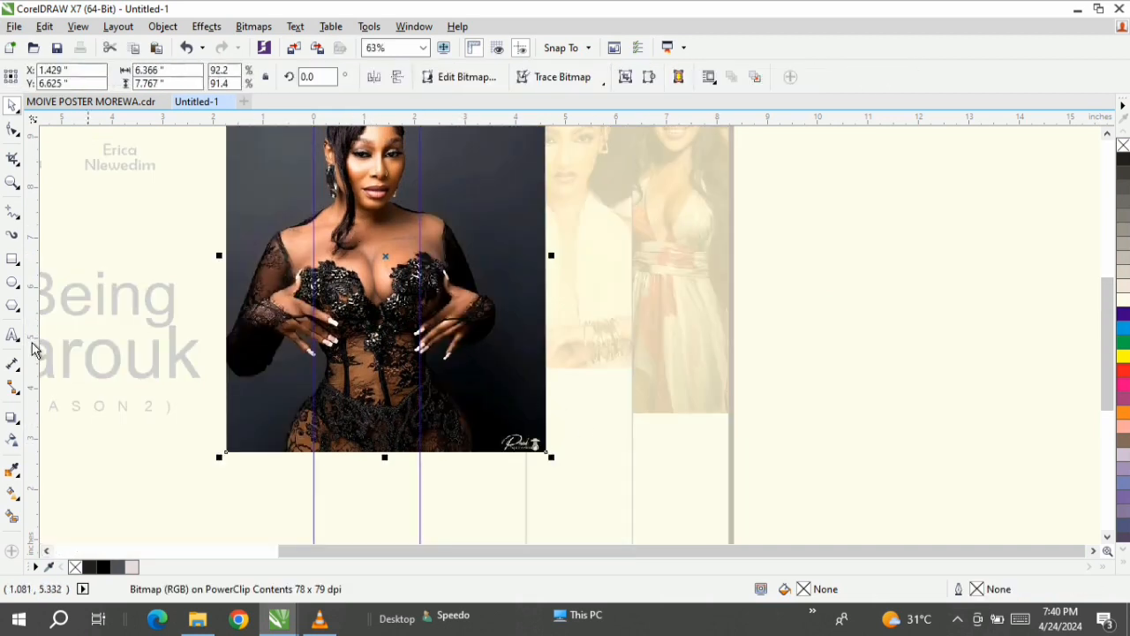
{"action": "left_click", "coordinate": [11, 442]}
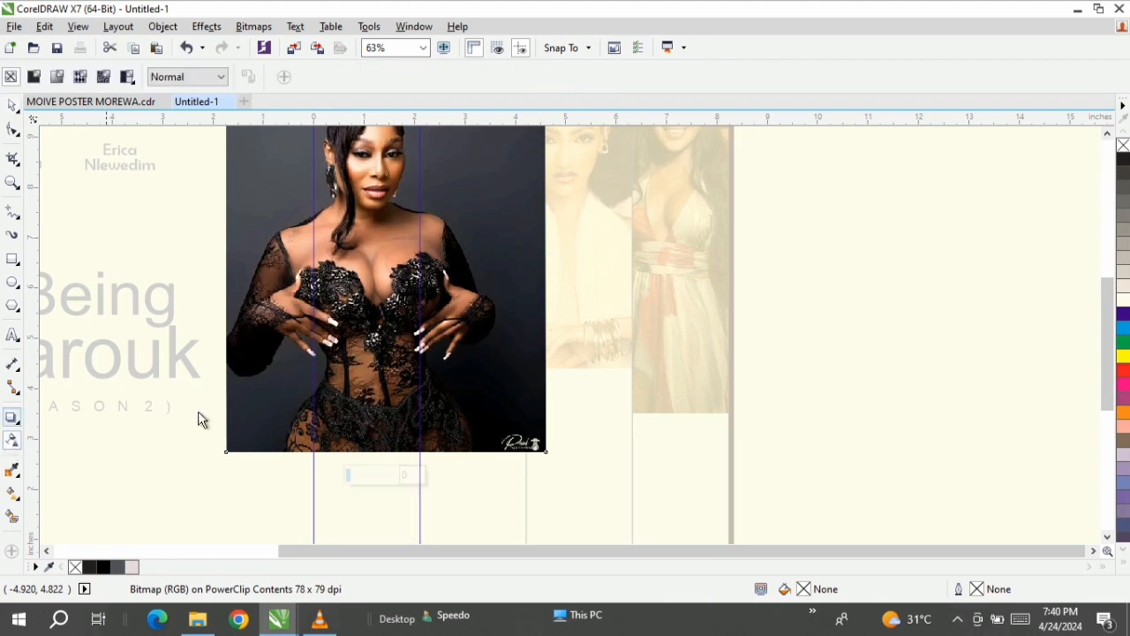
{"action": "left_click_drag", "start_coordinate": [360, 322], "coordinate": [367, 437]}
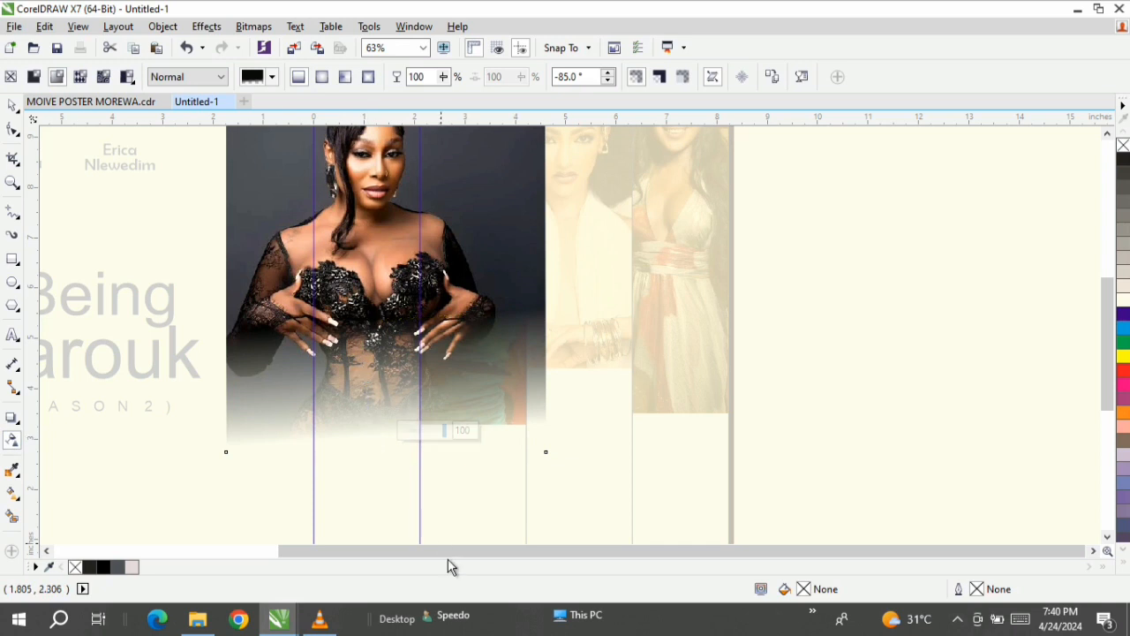
{"action": "key", "text": "space"}
{"action": "left_click", "coordinate": [863, 475], "text": "ctrl"}
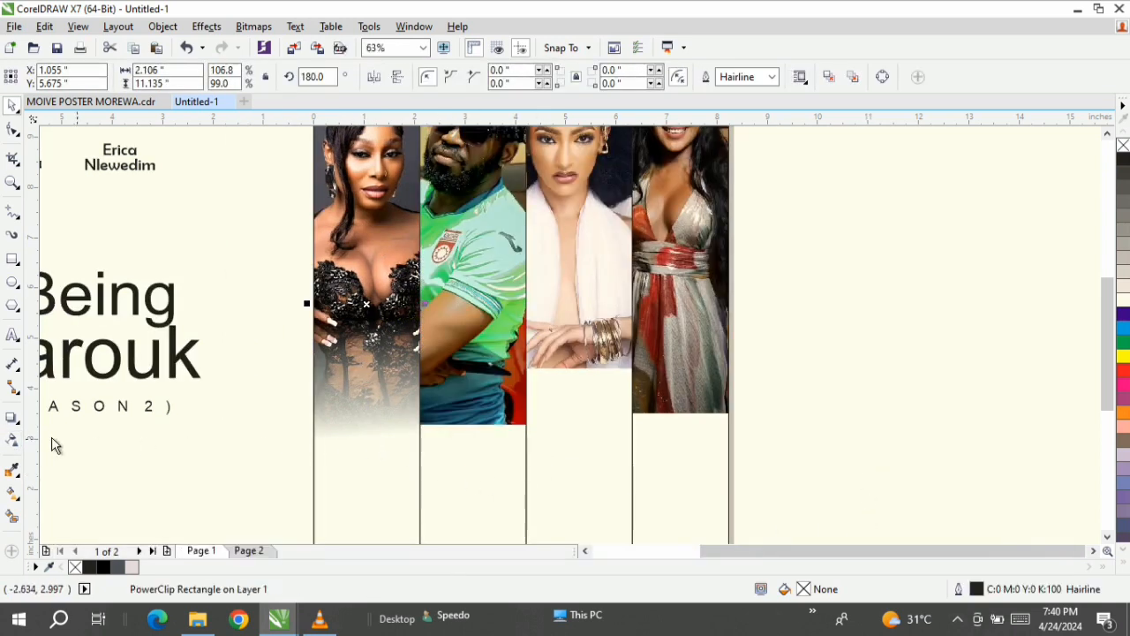
- Fade out the lower part of the man's photo inside the second column with a linear transparency, and finish editing its contents
{"action": "left_click", "coordinate": [447, 321], "text": "ctrl"}
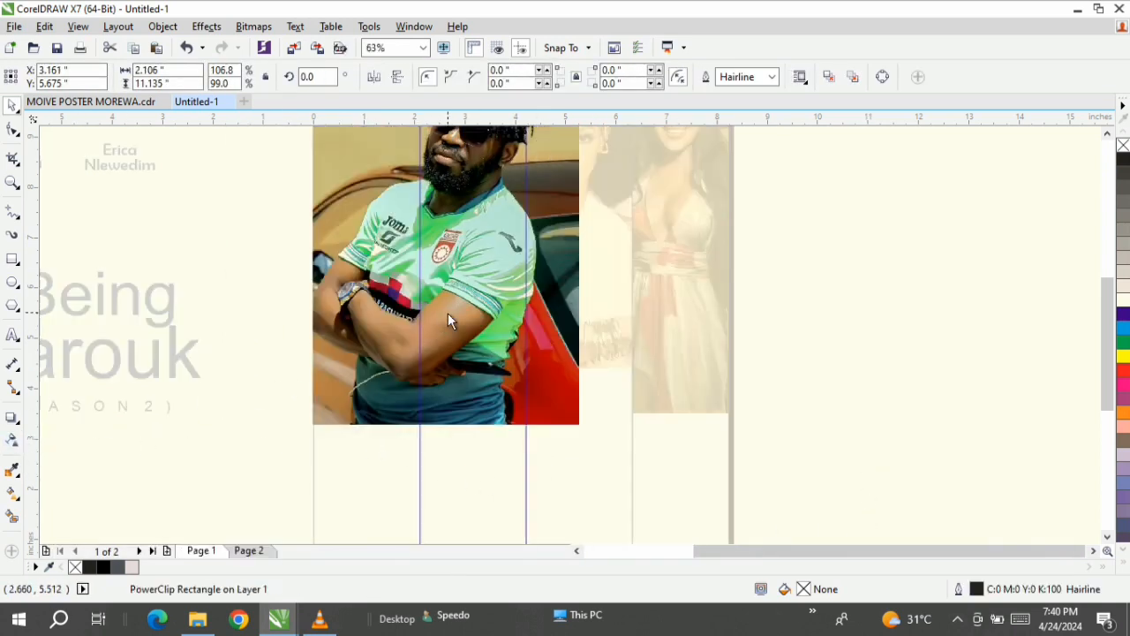
{"action": "left_click", "coordinate": [458, 309]}
{"action": "left_click", "coordinate": [12, 440]}
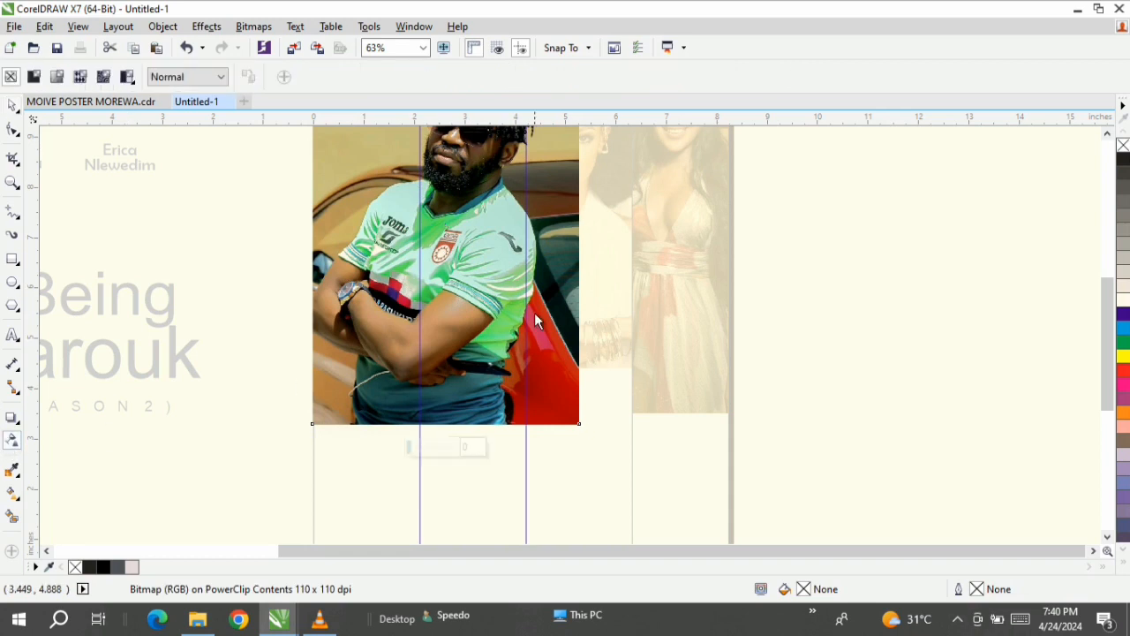
{"action": "left_click_drag", "start_coordinate": [472, 304], "coordinate": [461, 423]}
{"action": "key", "text": "space"}
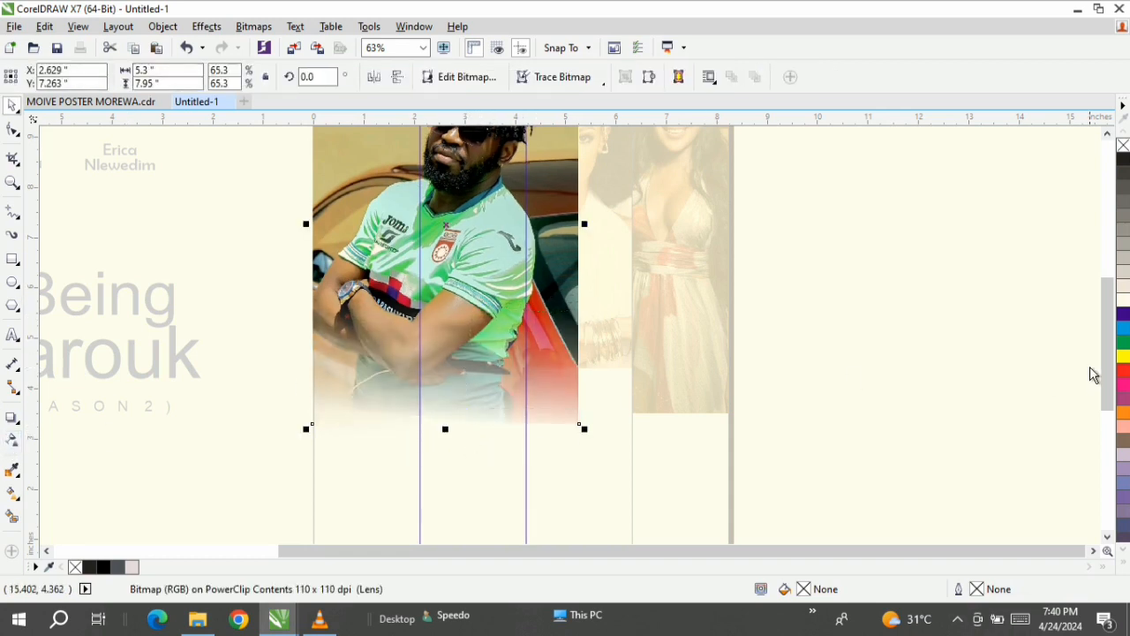
{"action": "left_click", "coordinate": [962, 336], "text": "ctrl"}
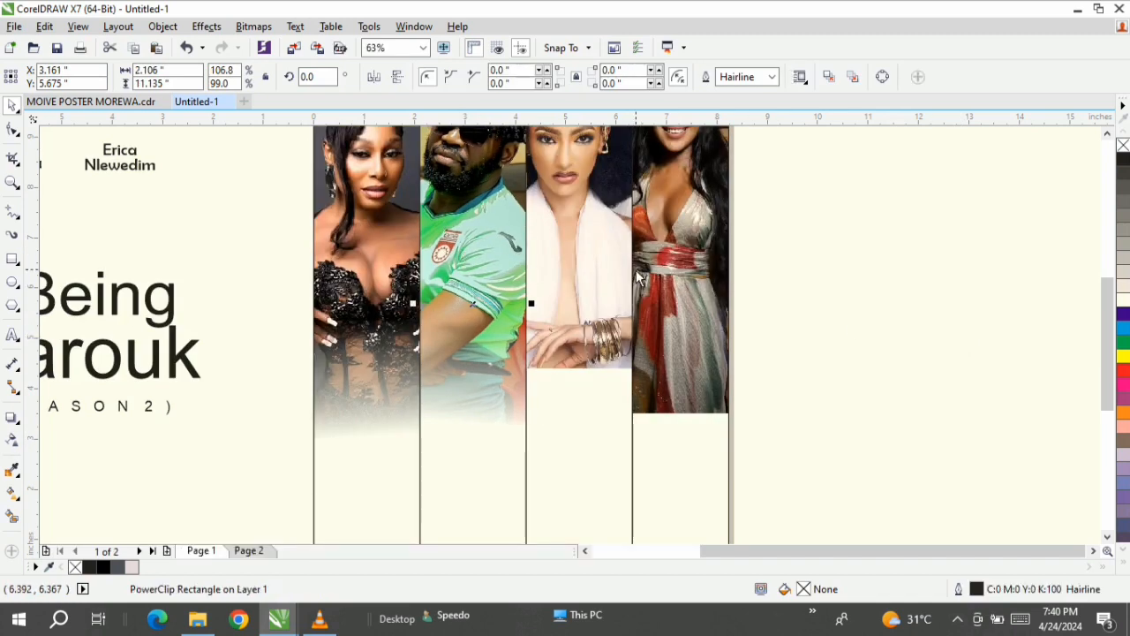
- Fade out the lower part of the woman's photo inside the third column with a linear transparency of about -88°
{"action": "left_click", "coordinate": [606, 269], "text": "ctrl"}
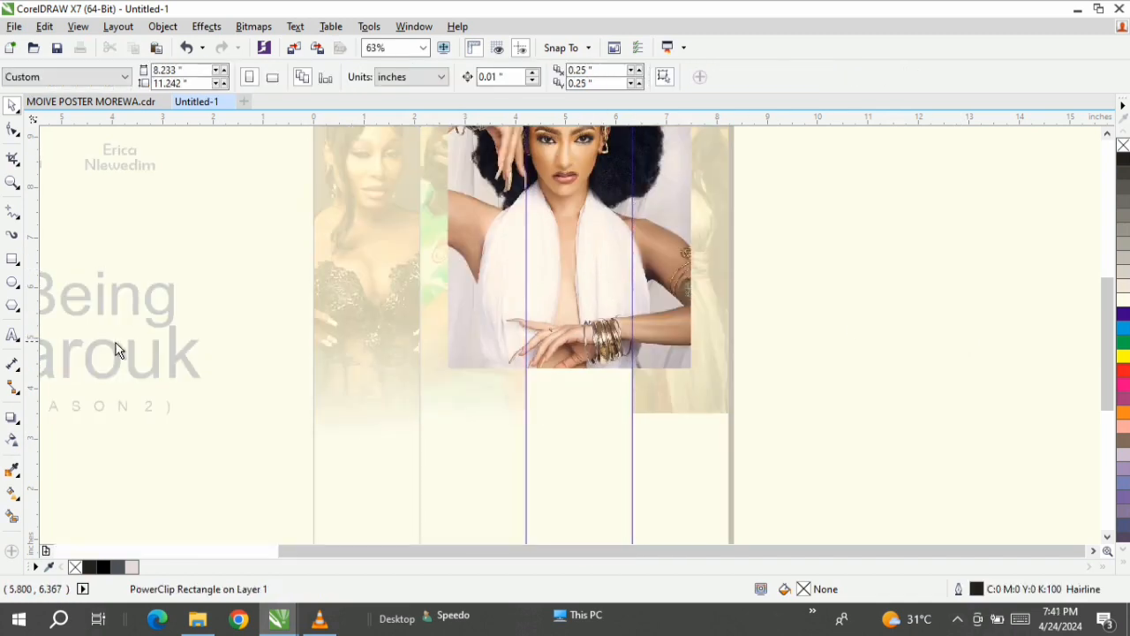
{"action": "left_click", "coordinate": [12, 438]}
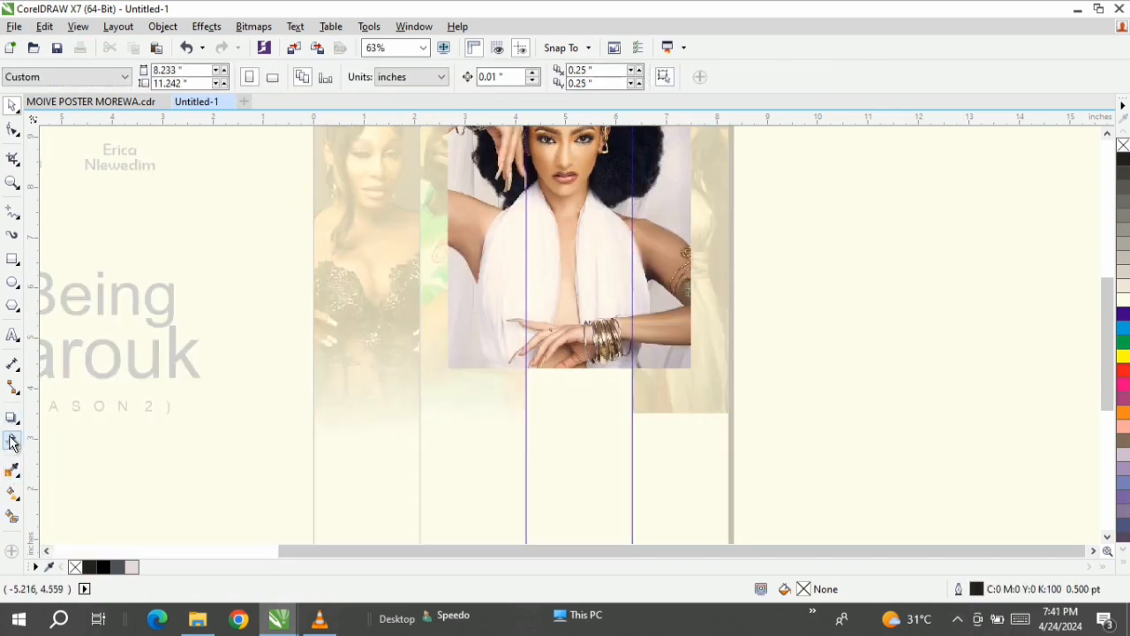
{"action": "left_click", "coordinate": [576, 277]}
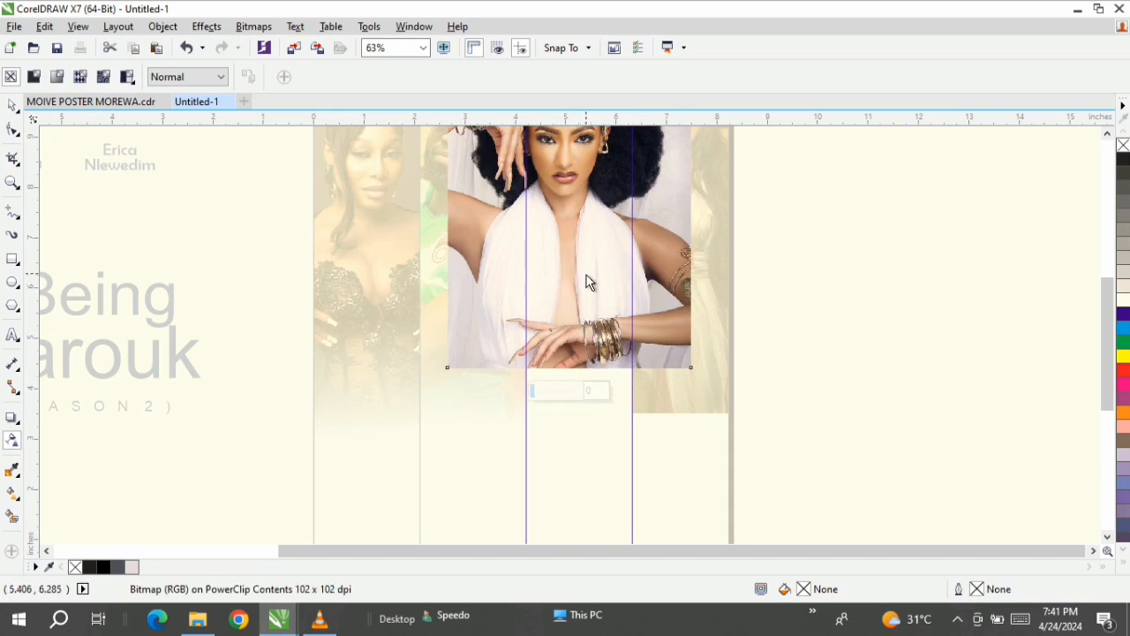
{"action": "left_click_drag", "start_coordinate": [585, 273], "coordinate": [590, 358]}
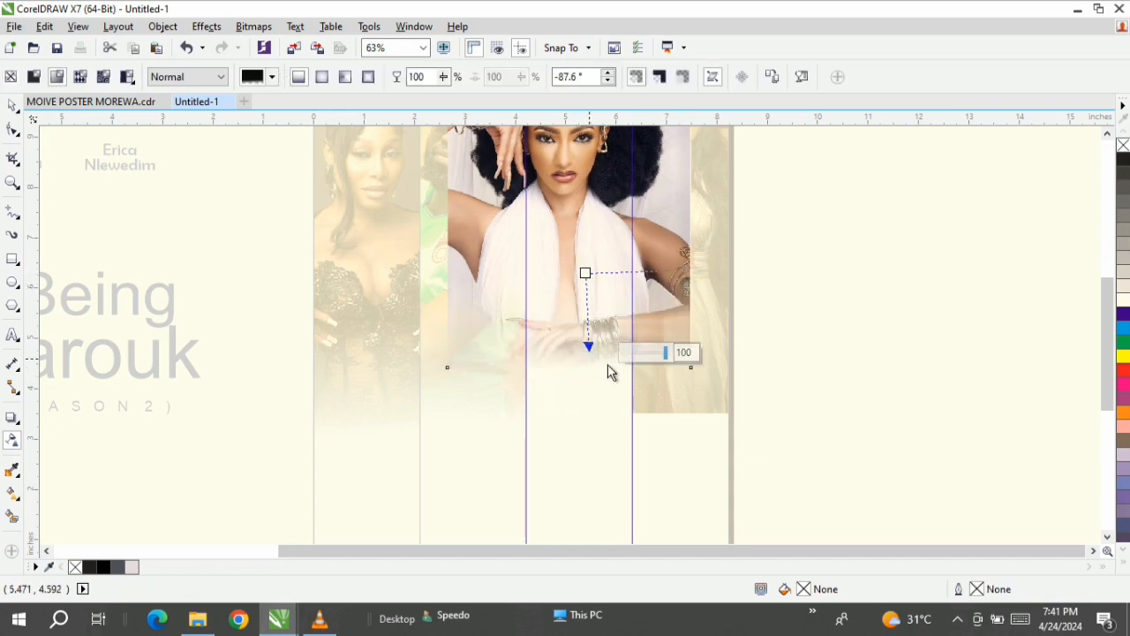
{"action": "key", "text": "space"}
{"action": "left_click", "coordinate": [905, 352], "text": "ctrl"}
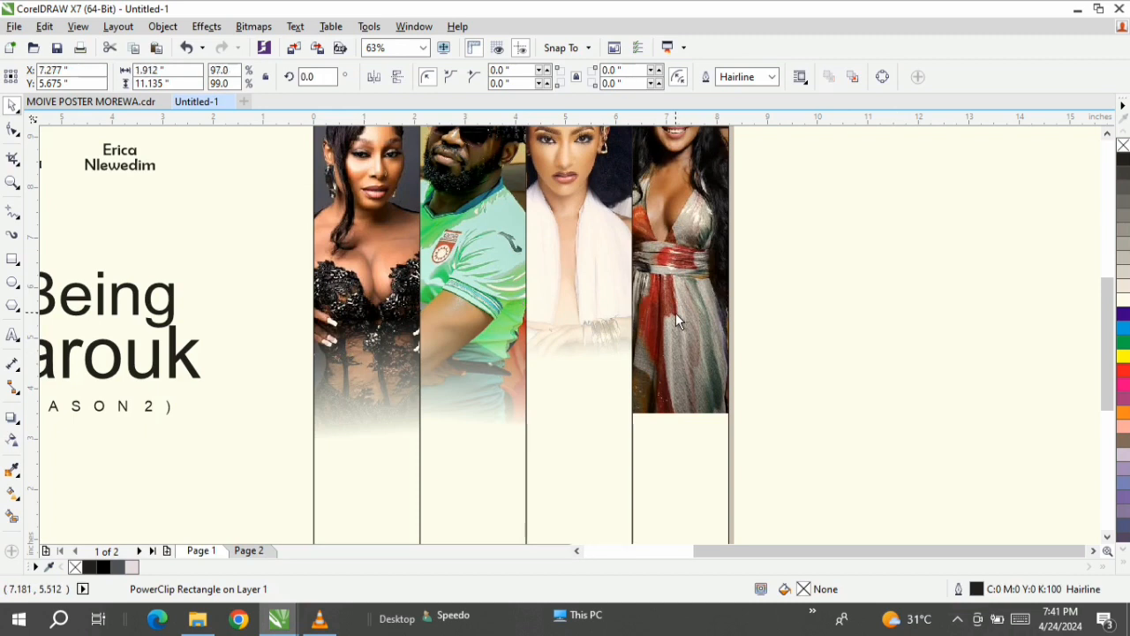
- Fade out the lower part of the woman's dress inside the fourth column with a downward linear transparency
{"action": "left_click", "coordinate": [676, 314], "text": "ctrl"}
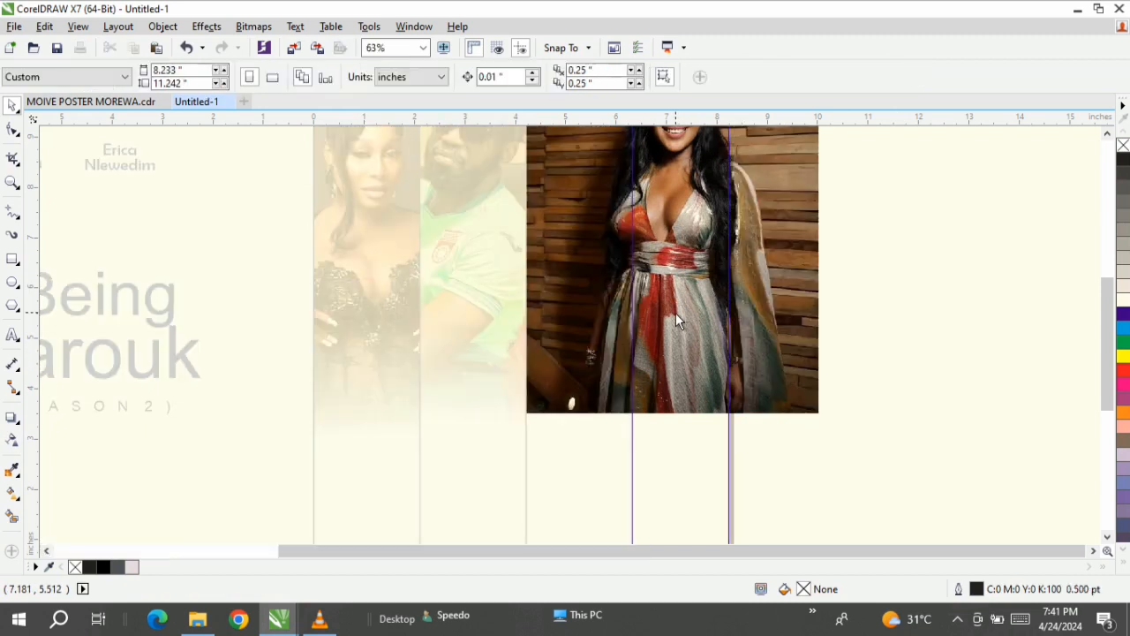
{"action": "left_click", "coordinate": [13, 443]}
{"action": "left_click_drag", "start_coordinate": [686, 312], "coordinate": [688, 393]}
{"action": "key", "text": "space"}
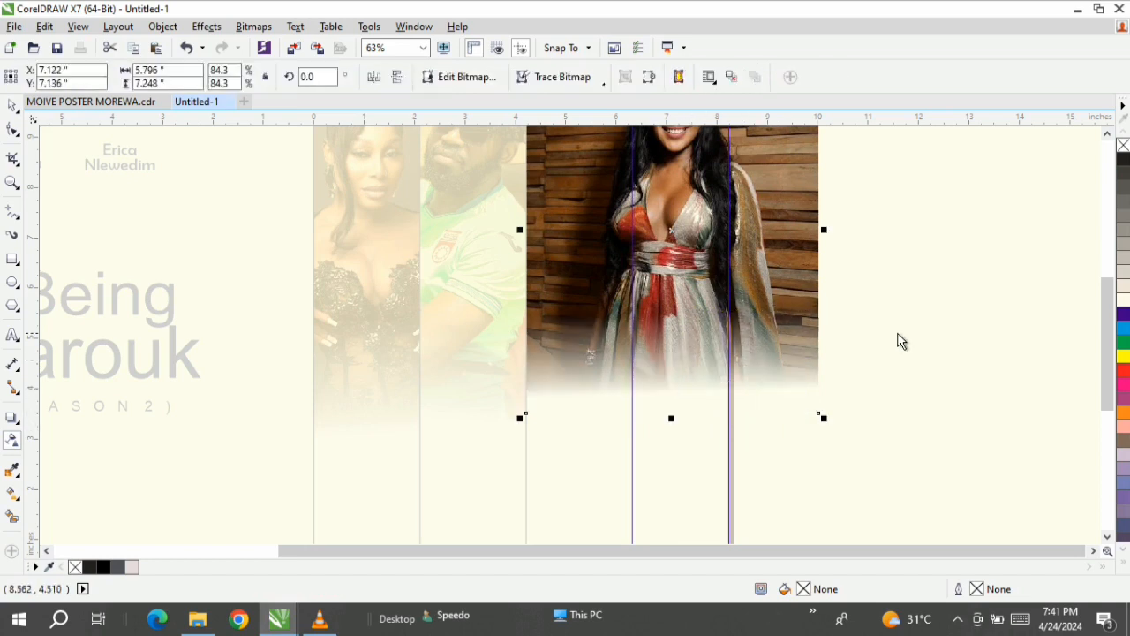
{"action": "left_click", "coordinate": [904, 335], "text": "ctrl"}
- Inspect the RGB and hex fill values of the brown square beside the title, leaving the fill as it is
{"action": "key", "text": "z"}
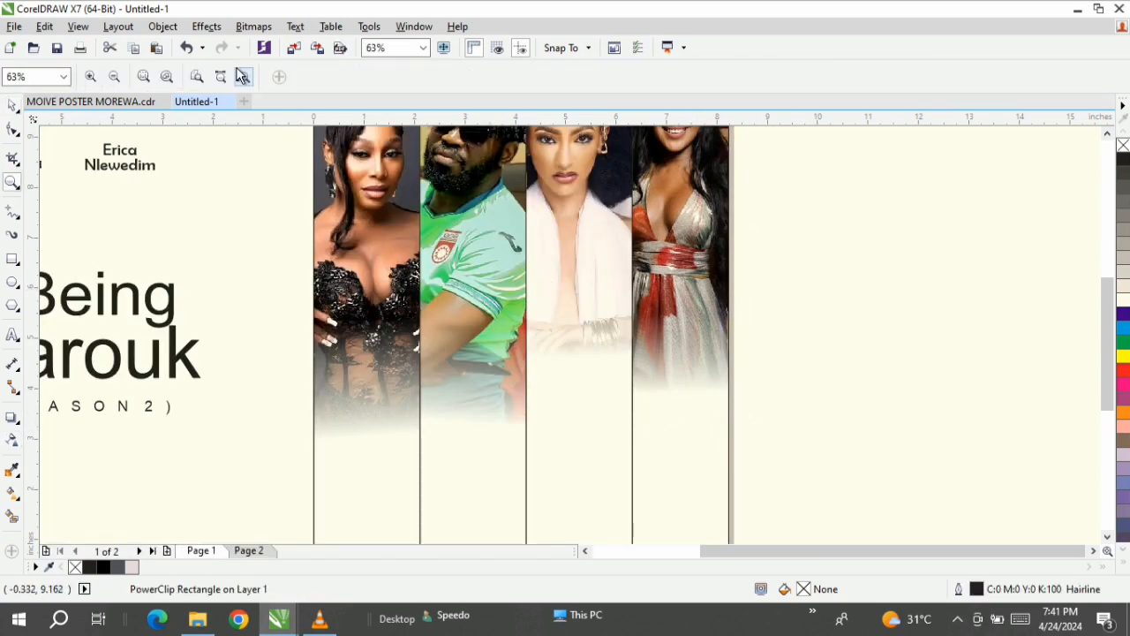
{"action": "left_click", "coordinate": [243, 76]}
{"action": "key", "text": "space"}
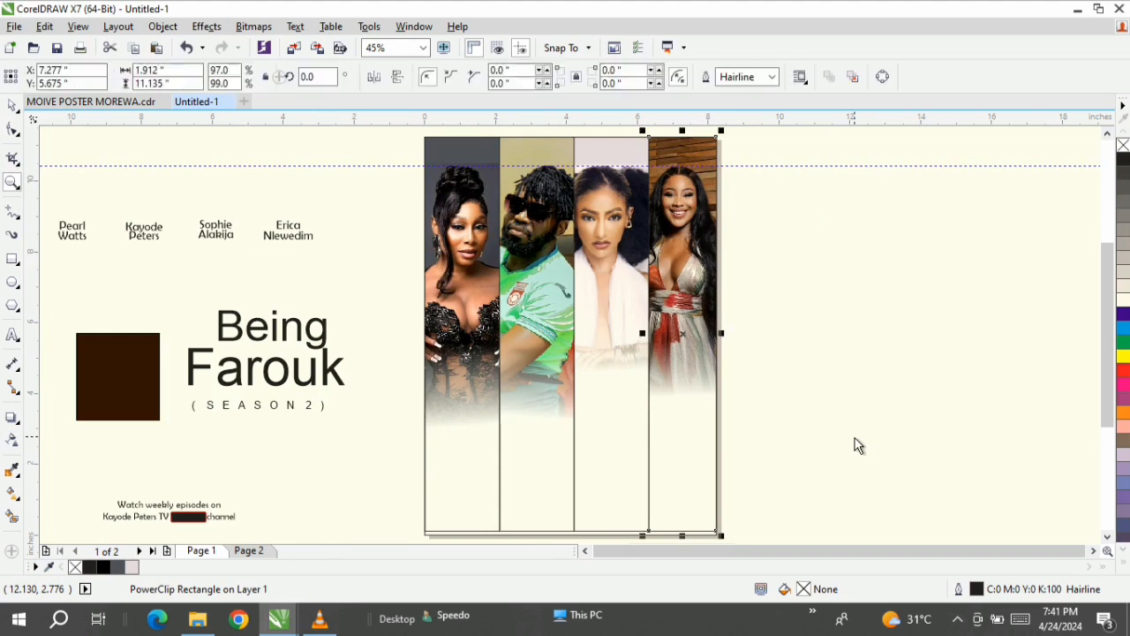
{"action": "left_click", "coordinate": [871, 416]}
{"action": "left_click", "coordinate": [115, 404]}
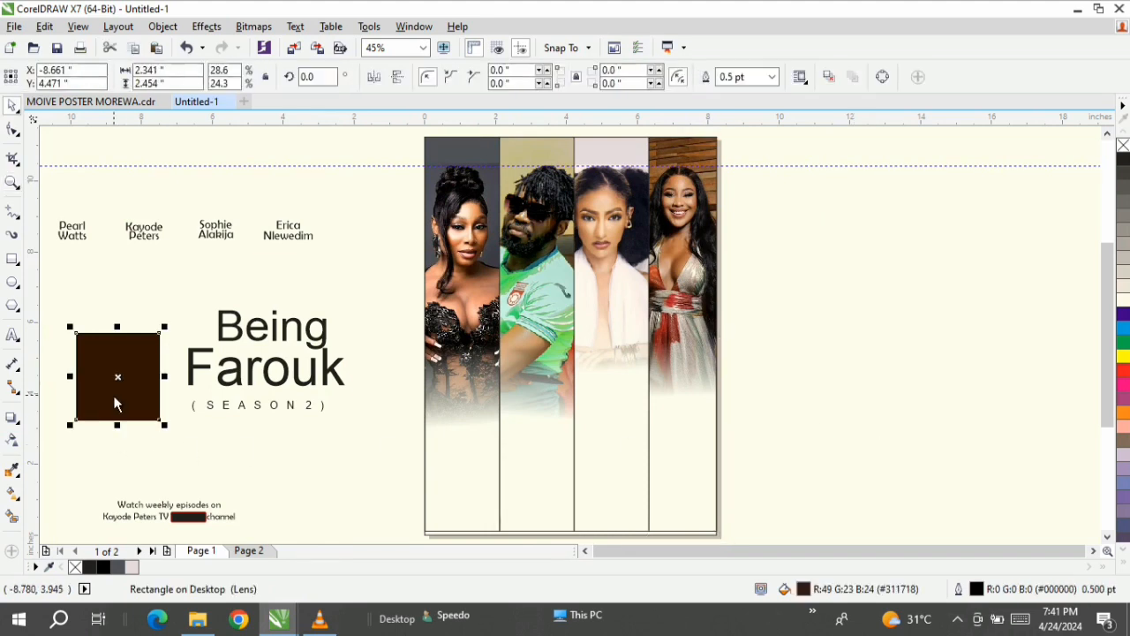
{"action": "double_click", "coordinate": [801, 591]}
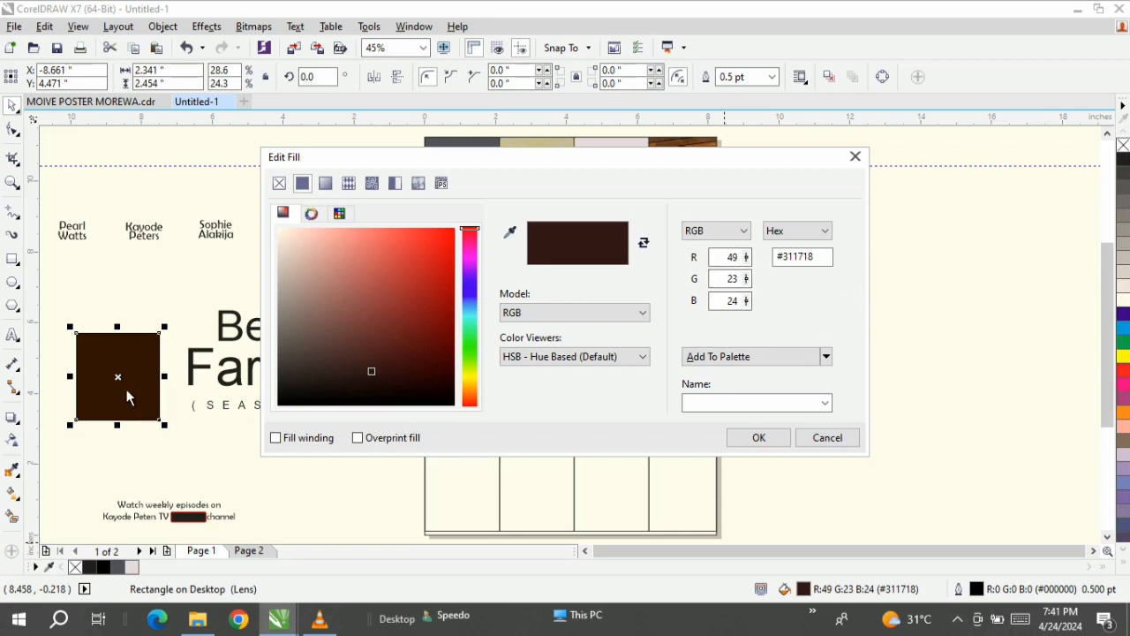
{"action": "left_click", "coordinate": [841, 439]}
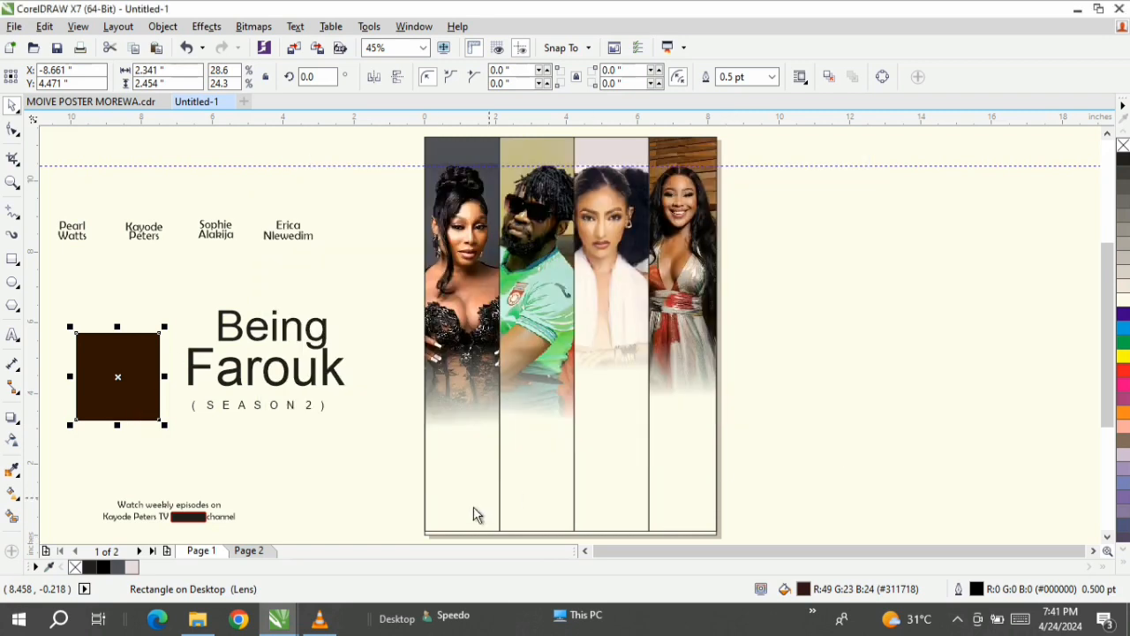
- Draw a rectangle about 8.23 by 6.01 inches across the lower part of all four strips and snap it to the page's lower edge
{"action": "left_click", "coordinate": [12, 261]}
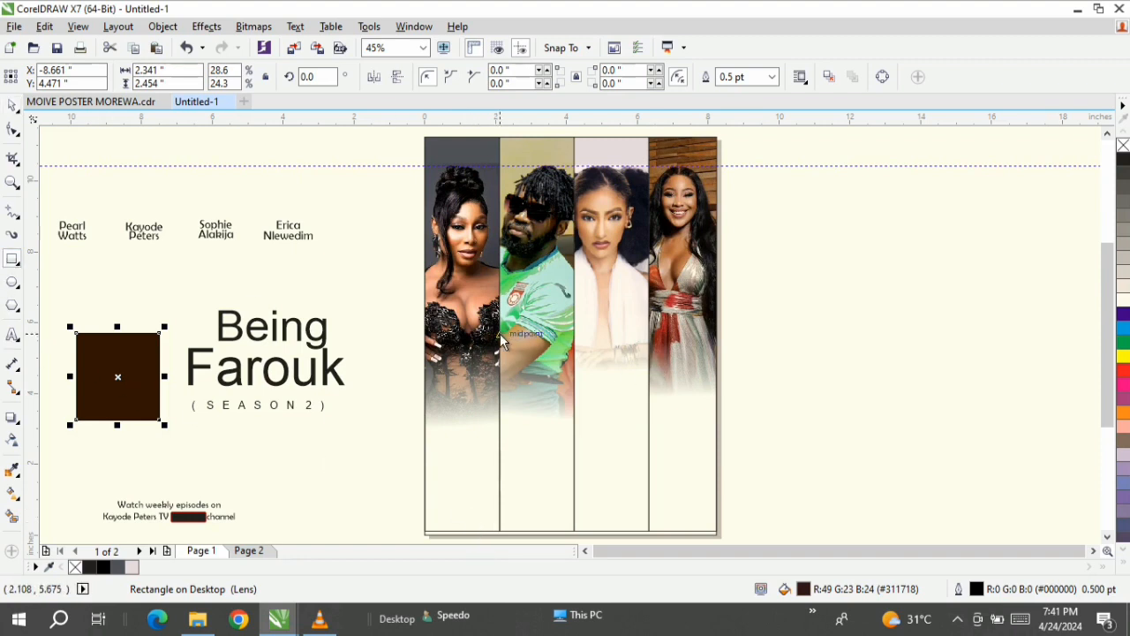
{"action": "left_click_drag", "start_coordinate": [425, 318], "coordinate": [724, 499]}
{"action": "key", "text": "space"}
{"action": "key", "text": "F2"}
{"action": "left_click_drag", "start_coordinate": [550, 470], "coordinate": [628, 513]}
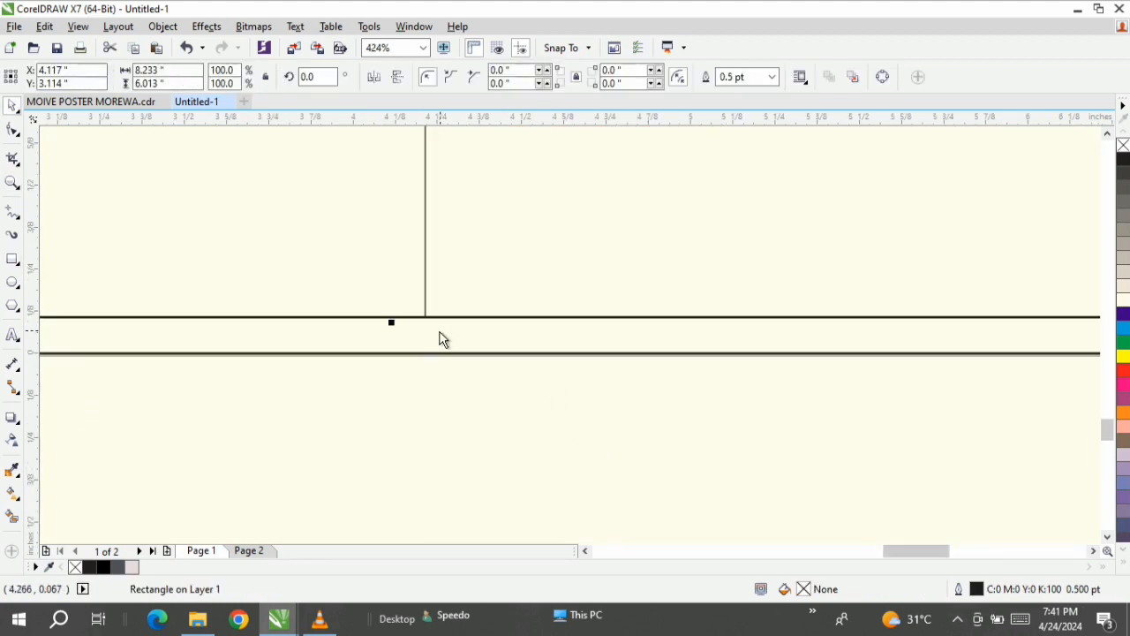
{"action": "left_click_drag", "start_coordinate": [390, 318], "coordinate": [397, 355]}
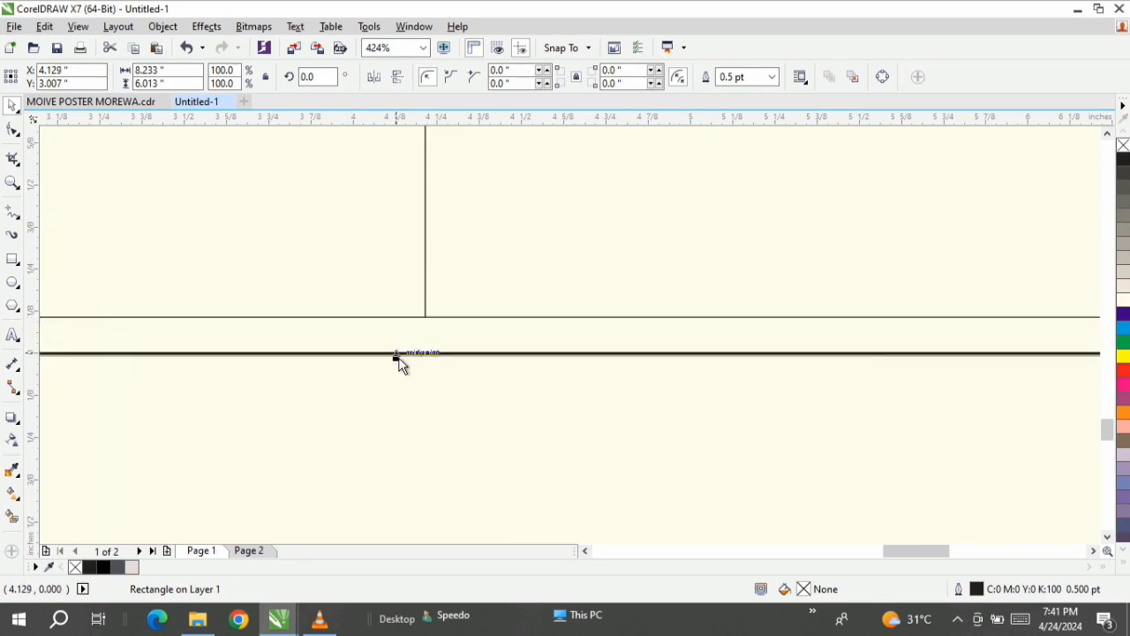
- Fill the new lower rectangle with the dark brown #311718 sampled from the square beside the title
{"action": "key", "text": "z"}
{"action": "right_click", "coordinate": [424, 271]}
{"action": "key", "text": "space"}
{"action": "left_click", "coordinate": [93, 334]}
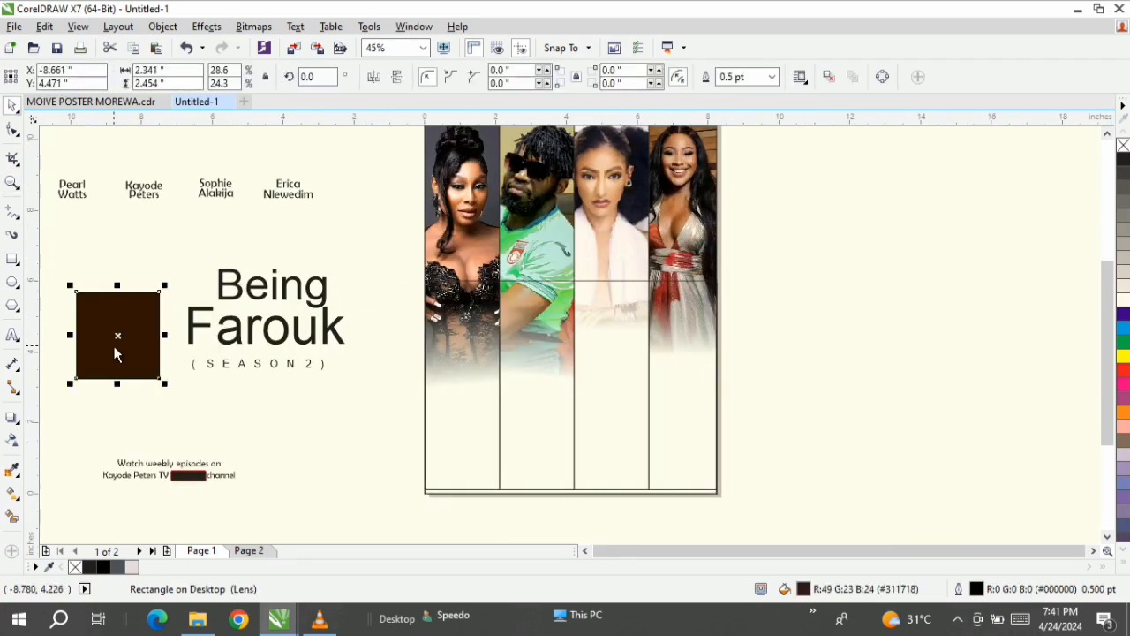
{"action": "left_click", "coordinate": [10, 471]}
{"action": "left_click", "coordinate": [108, 336]}
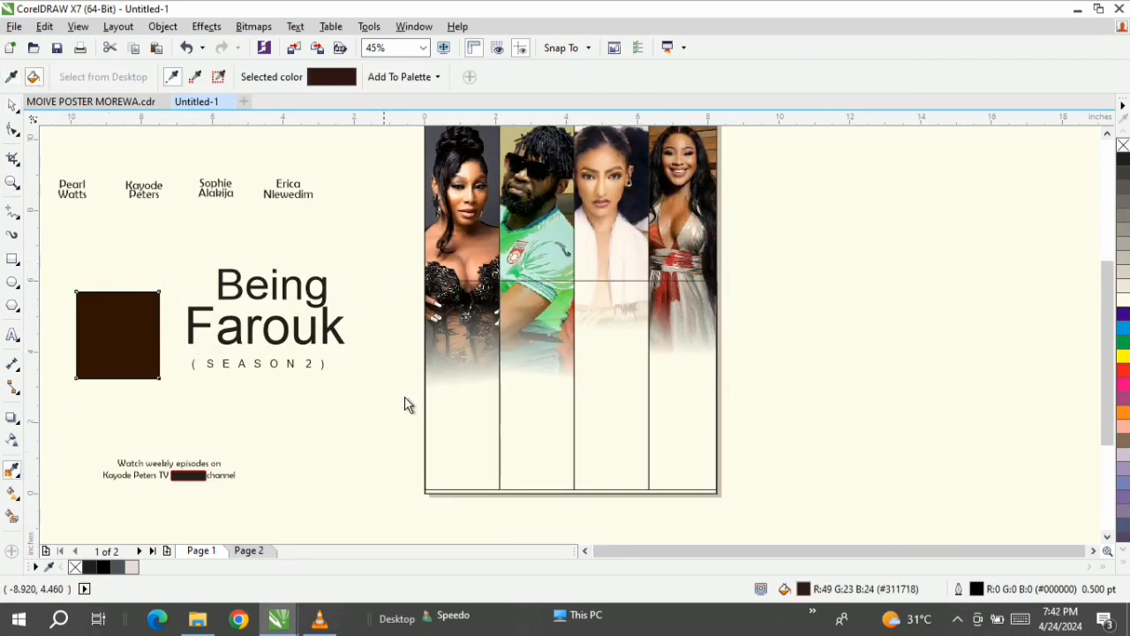
{"action": "left_click", "coordinate": [454, 410]}
{"action": "key", "text": "space"}
{"action": "left_click", "coordinate": [568, 424]}
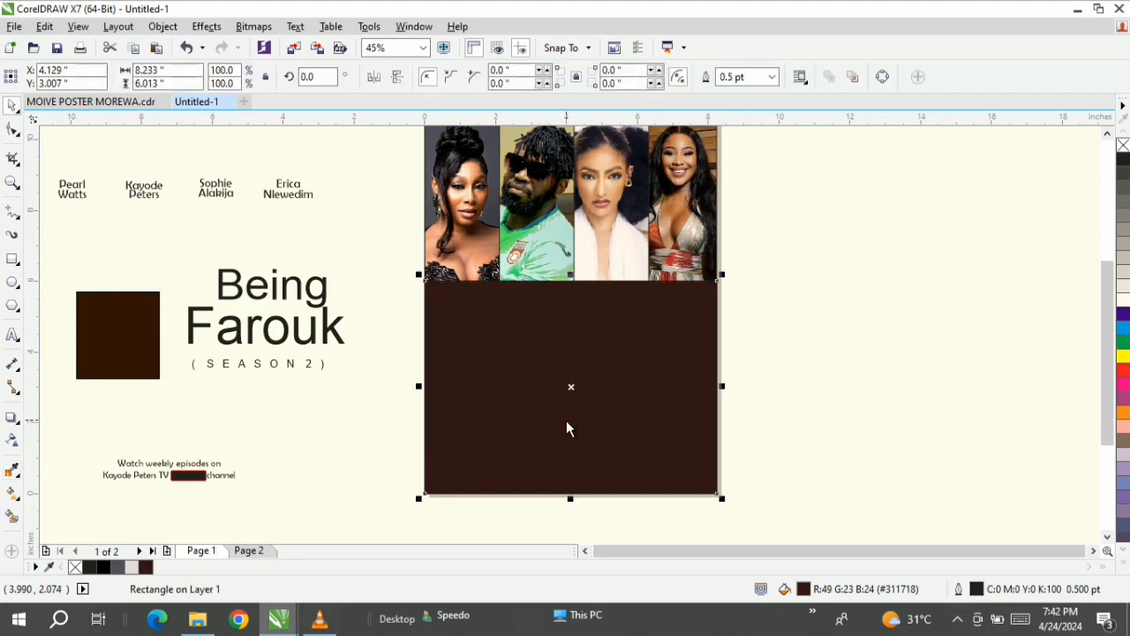
- Blend the brown rectangle upward into the photos with a linear transparency of about 90°, extending the gradient's start down toward the page's lower edge
{"action": "left_click", "coordinate": [11, 442]}
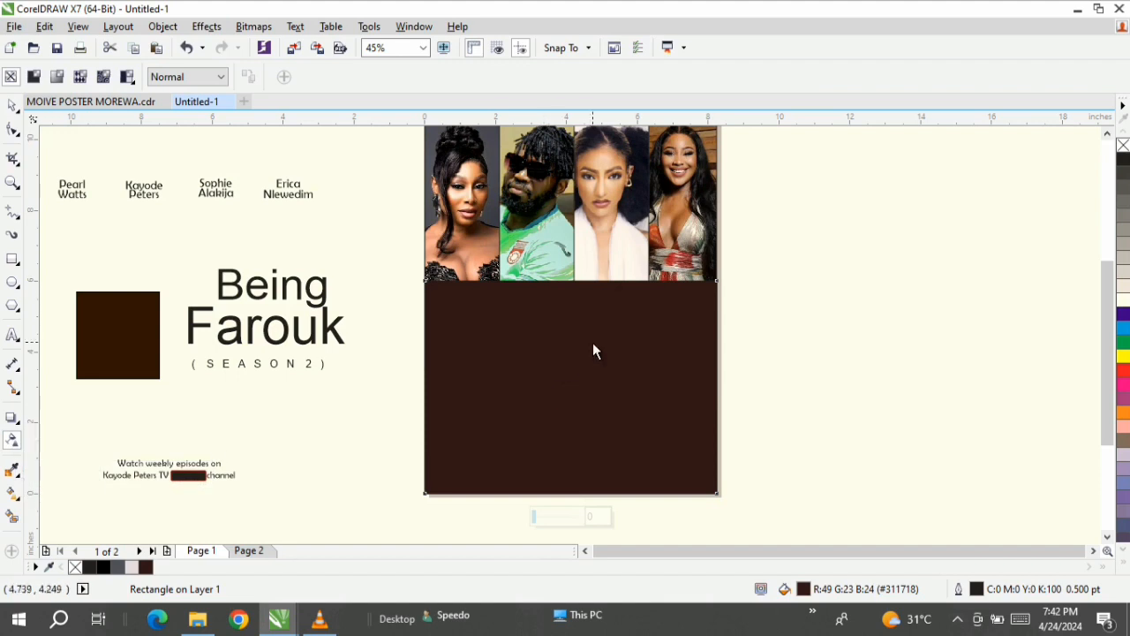
{"action": "left_click_drag", "start_coordinate": [574, 376], "coordinate": [574, 281]}
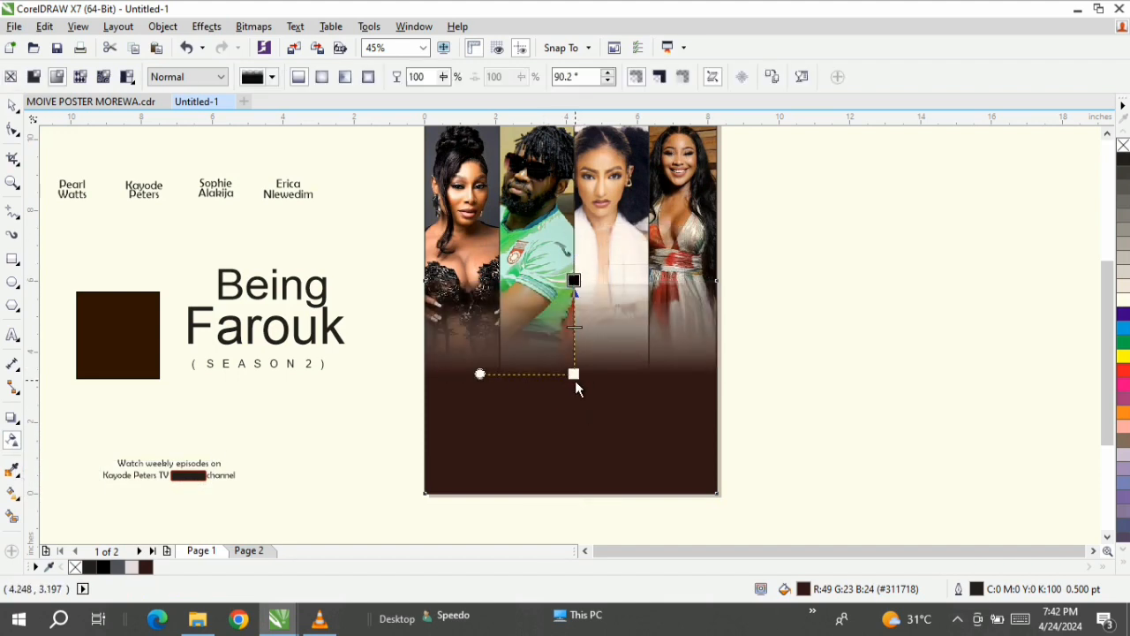
{"action": "left_click_drag", "start_coordinate": [575, 378], "coordinate": [577, 444]}
{"action": "key", "text": "space"}
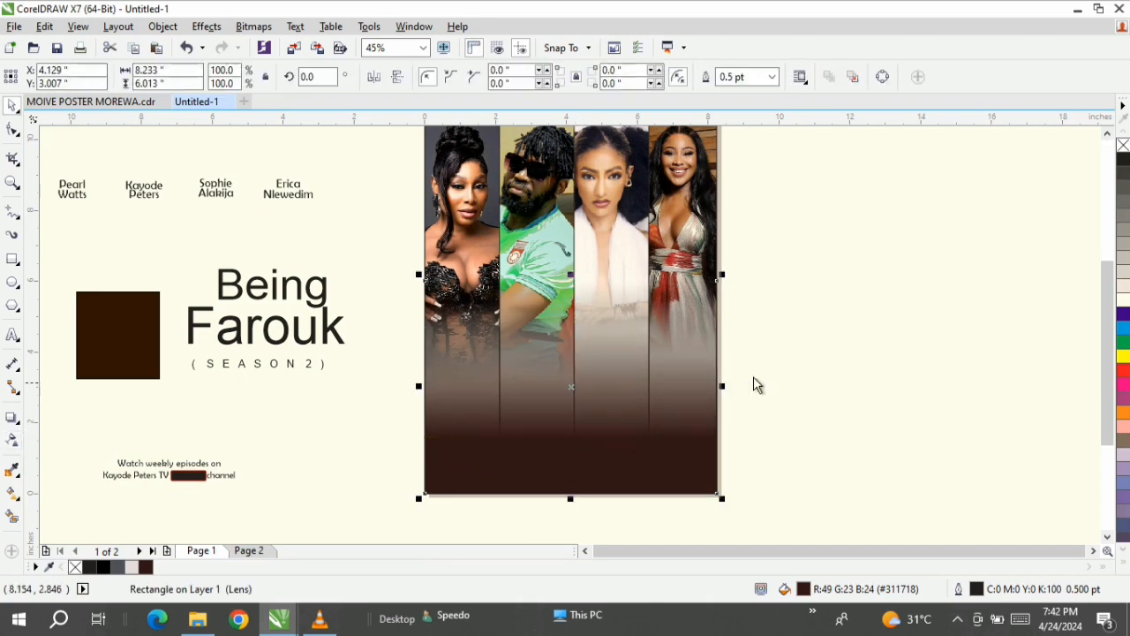
- Remove the outlines from all four photo strips
{"action": "left_click_drag", "start_coordinate": [1111, 394], "coordinate": [1106, 363]}
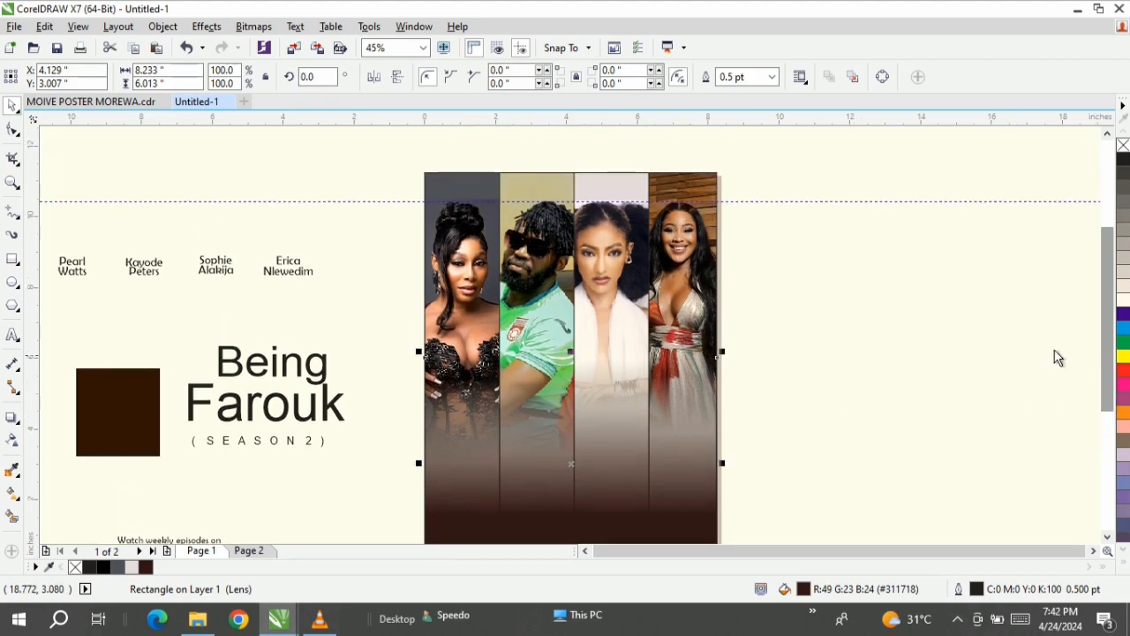
{"action": "left_click", "coordinate": [694, 180]}
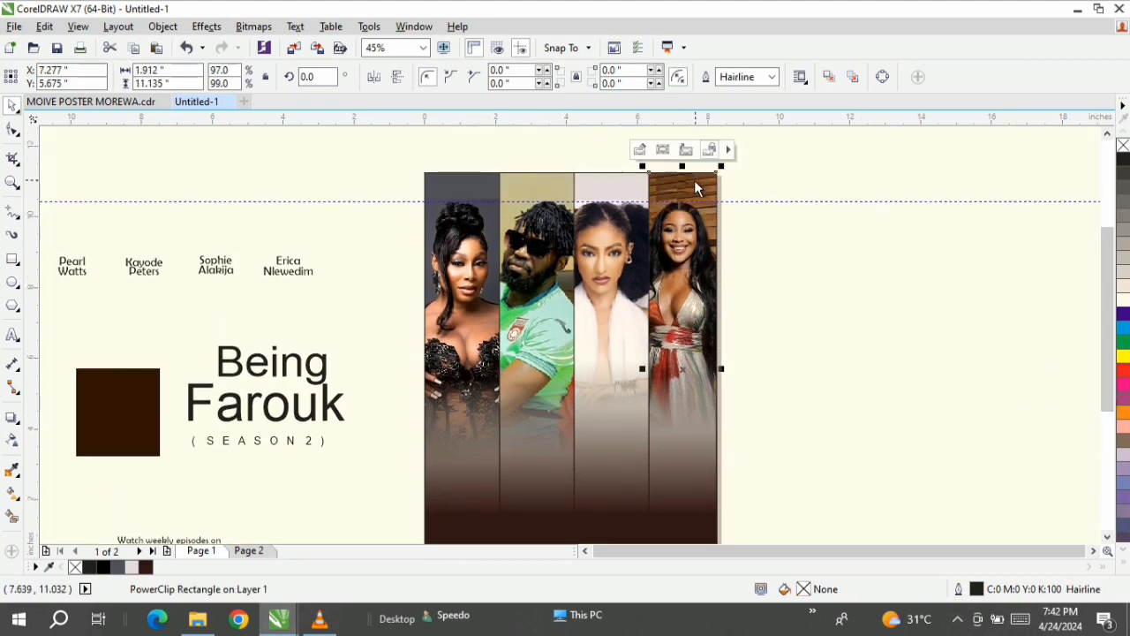
{"action": "left_click", "coordinate": [614, 194], "text": "shift"}
{"action": "left_click", "coordinate": [524, 193], "text": "shift"}
{"action": "left_click", "coordinate": [475, 184], "text": "shift"}
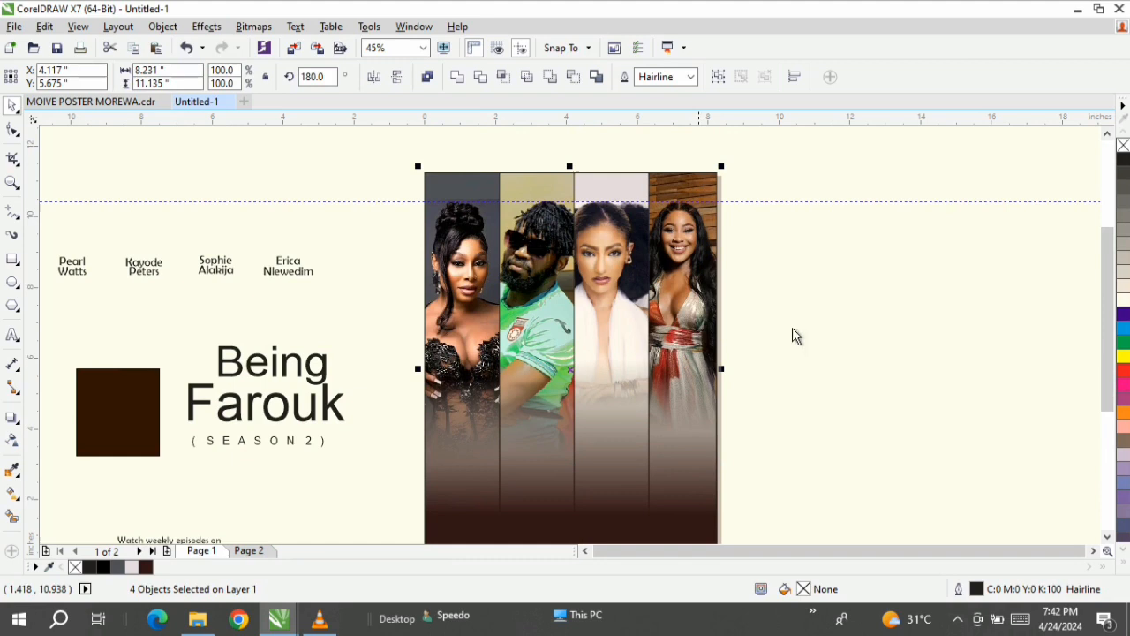
{"action": "left_click", "coordinate": [1120, 549]}
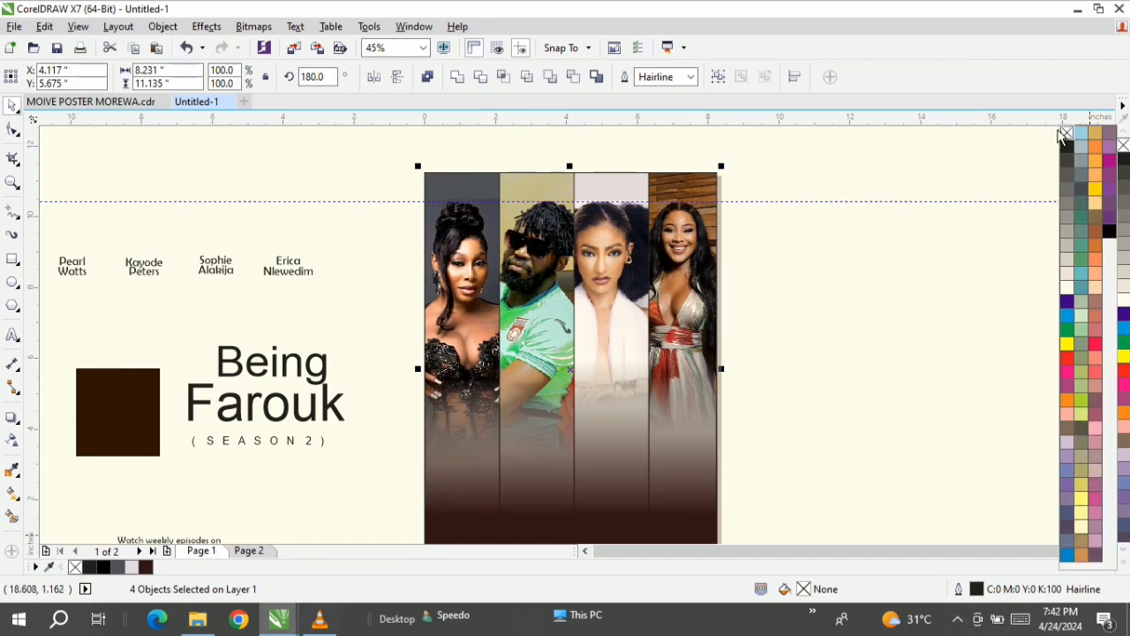
{"action": "right_click", "coordinate": [1067, 132]}
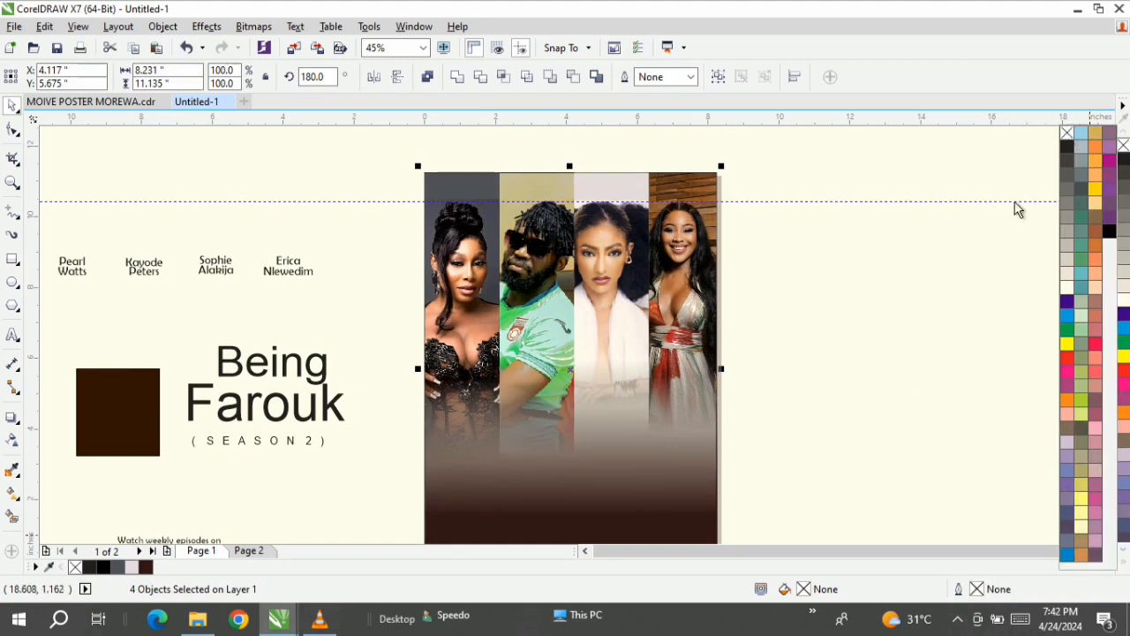
- Move the brown sample square from beside the title, across the first strip, to the empty area right of the page
{"action": "key", "text": "z"}
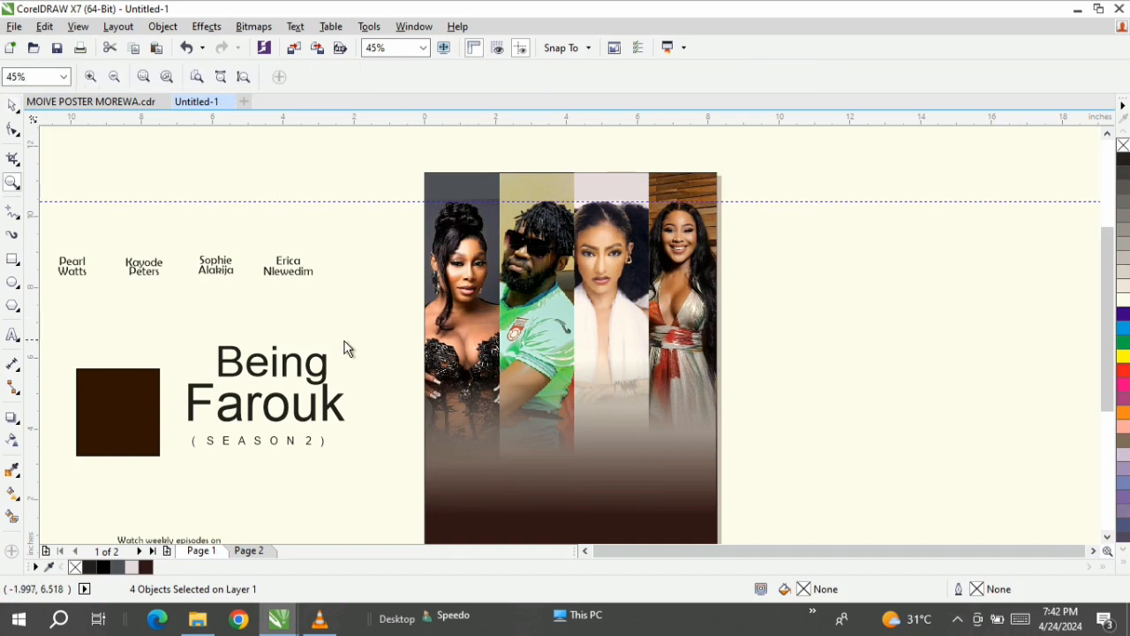
{"action": "left_click", "coordinate": [245, 77]}
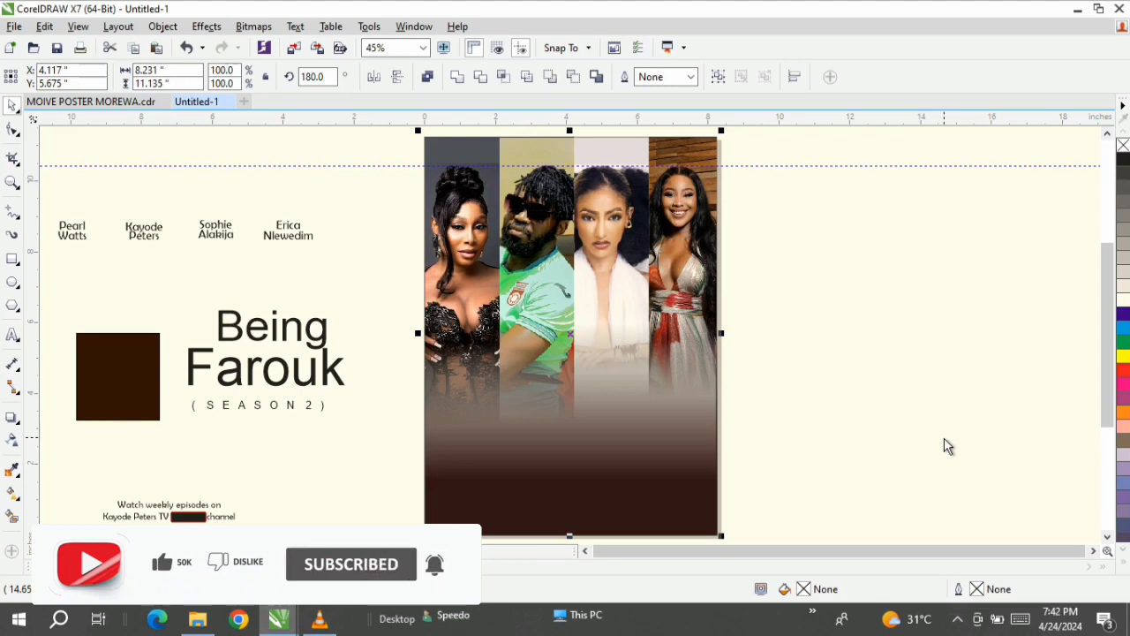
{"action": "left_click", "coordinate": [92, 397]}
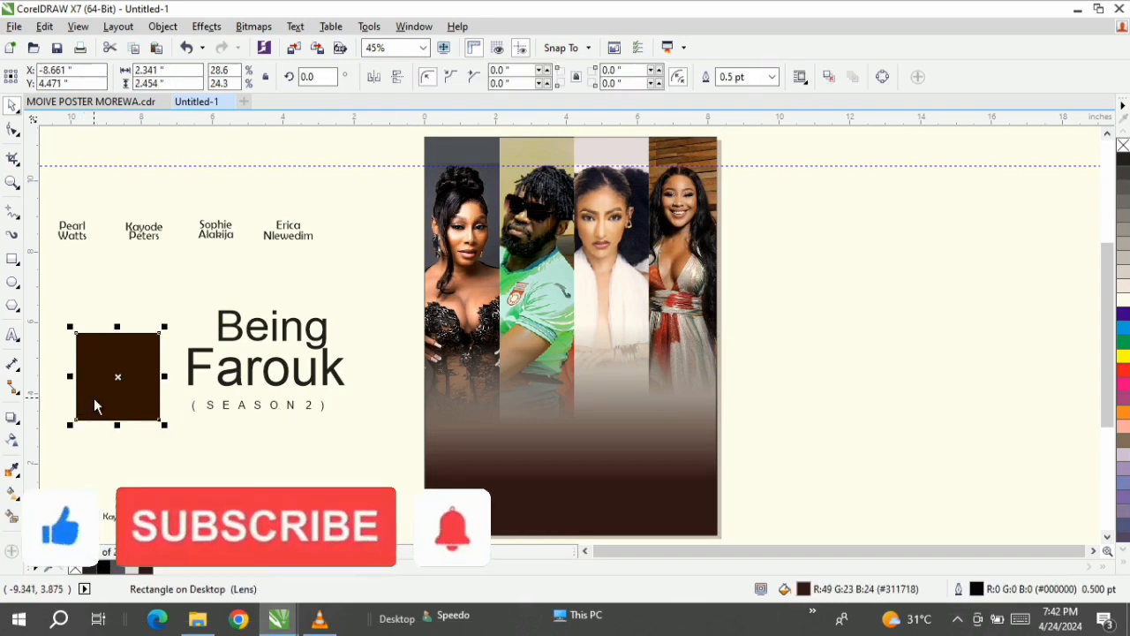
{"action": "left_click_drag", "start_coordinate": [95, 394], "coordinate": [448, 375]}
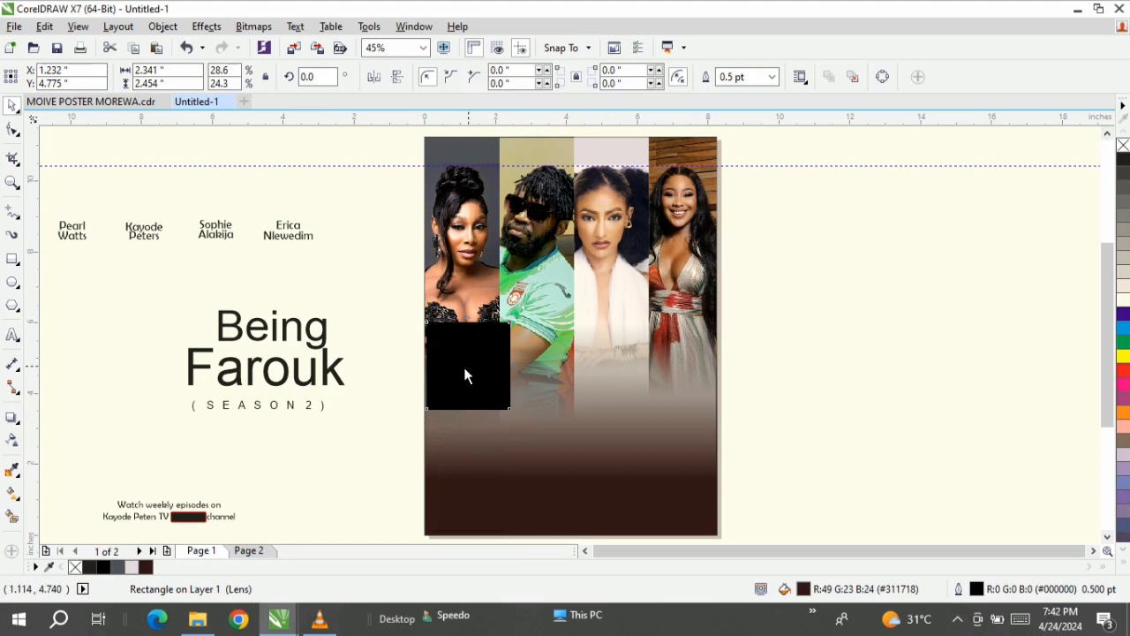
{"action": "left_click_drag", "start_coordinate": [464, 374], "coordinate": [794, 353]}
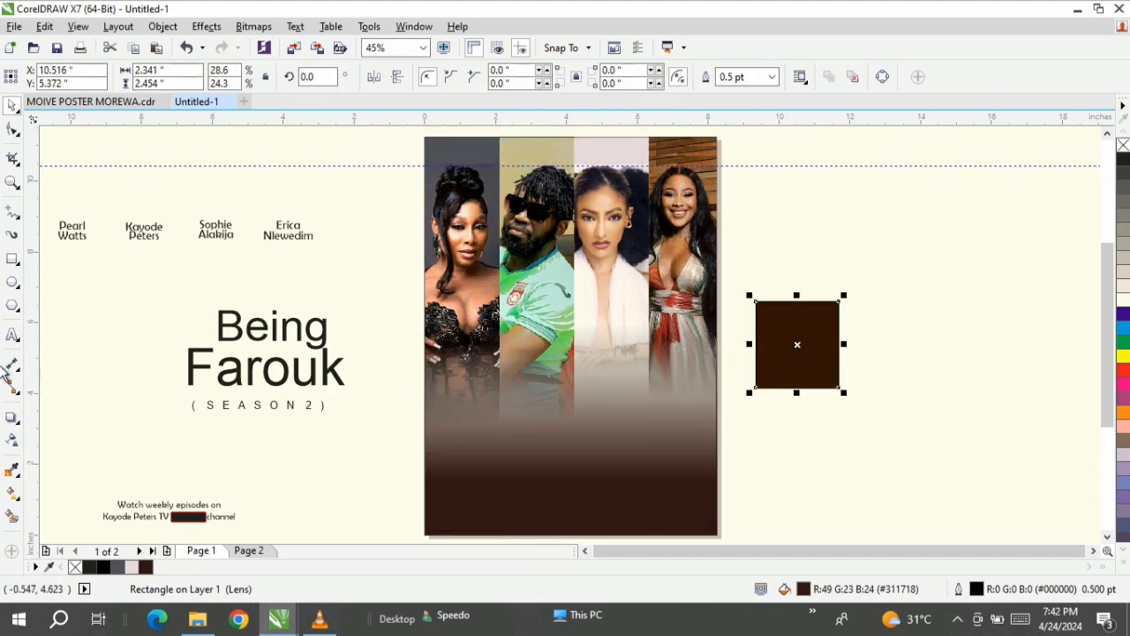
- Draw a rectangle about 8.22 by 5.36 inches across the lower photos and fill it with the brown copied from the sample square
{"action": "left_click", "coordinate": [13, 258]}
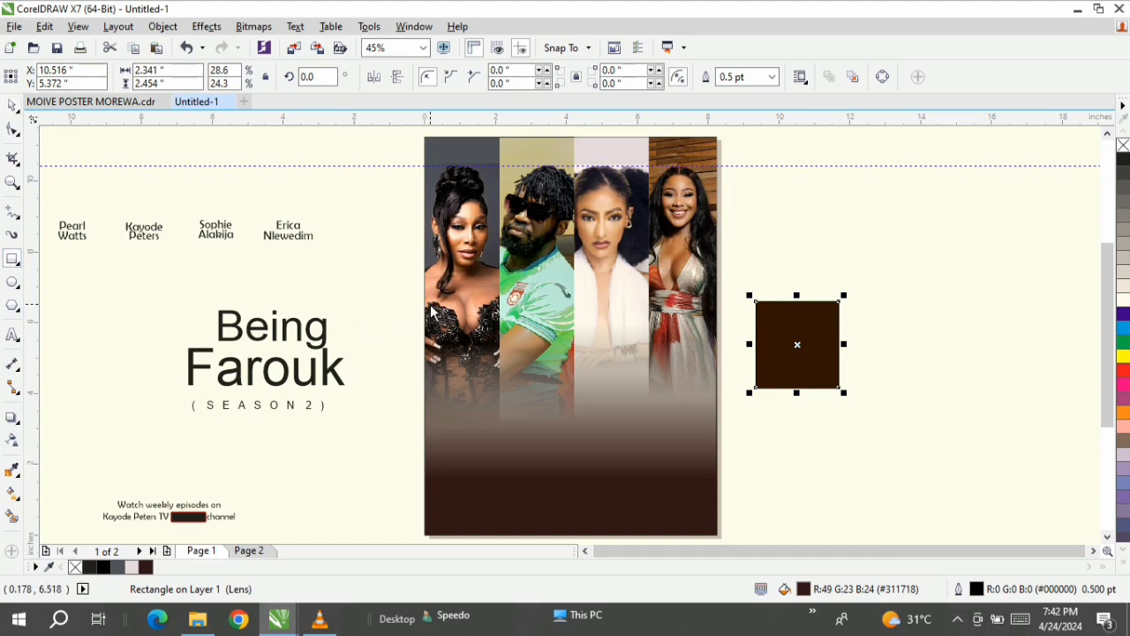
{"action": "left_click_drag", "start_coordinate": [426, 303], "coordinate": [714, 495]}
{"action": "left_click", "coordinate": [13, 104]}
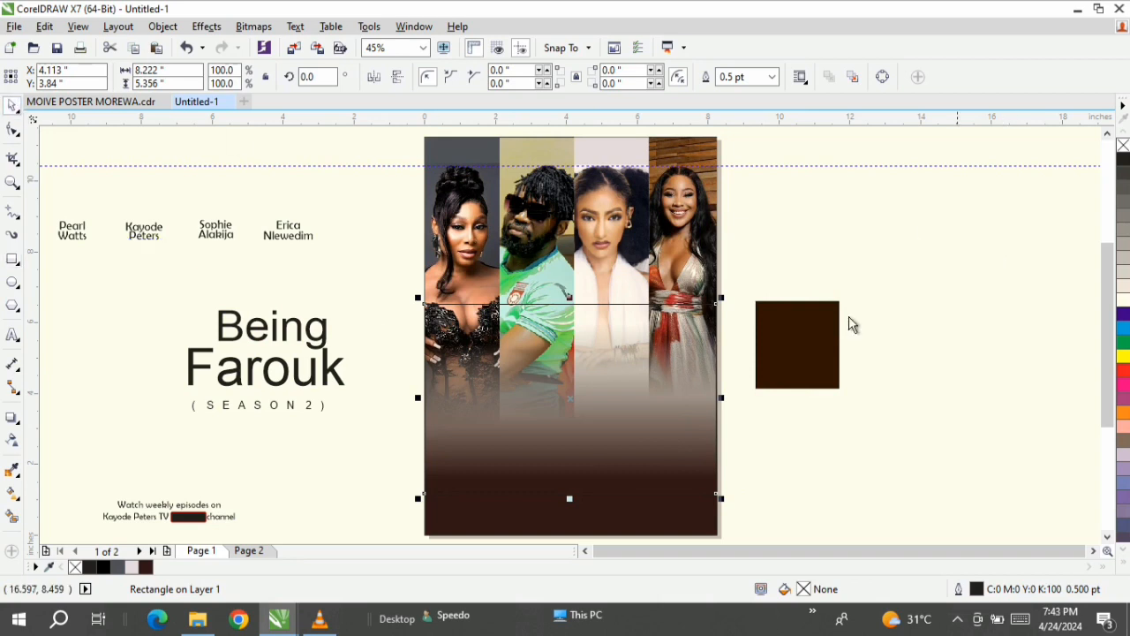
{"action": "left_click_drag", "start_coordinate": [792, 352], "coordinate": [581, 378]}
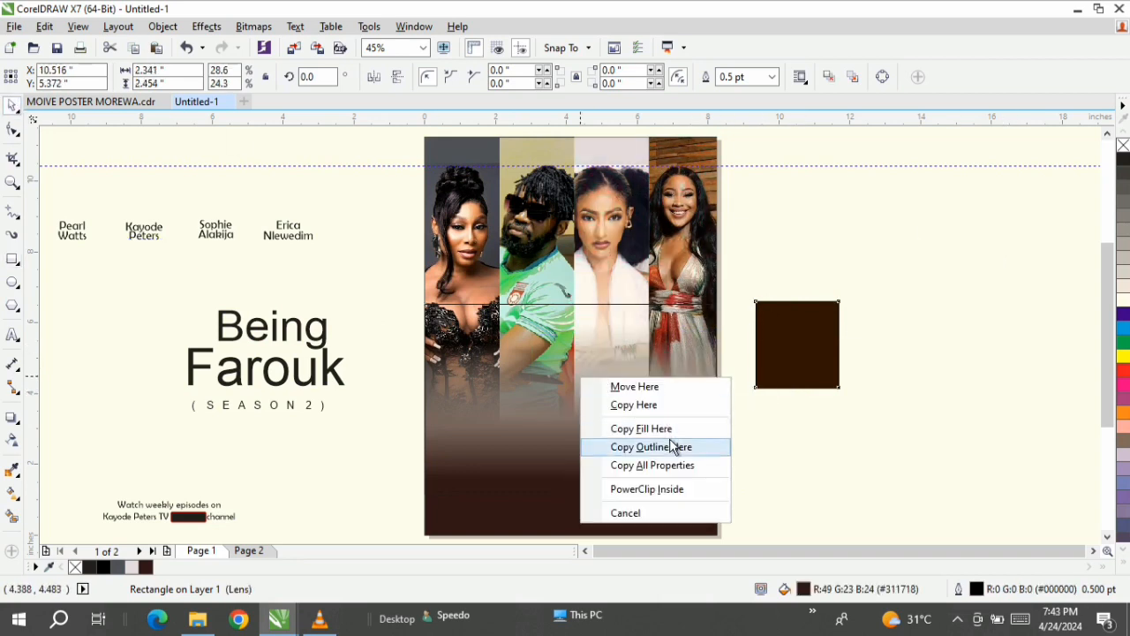
{"action": "left_click", "coordinate": [654, 428]}
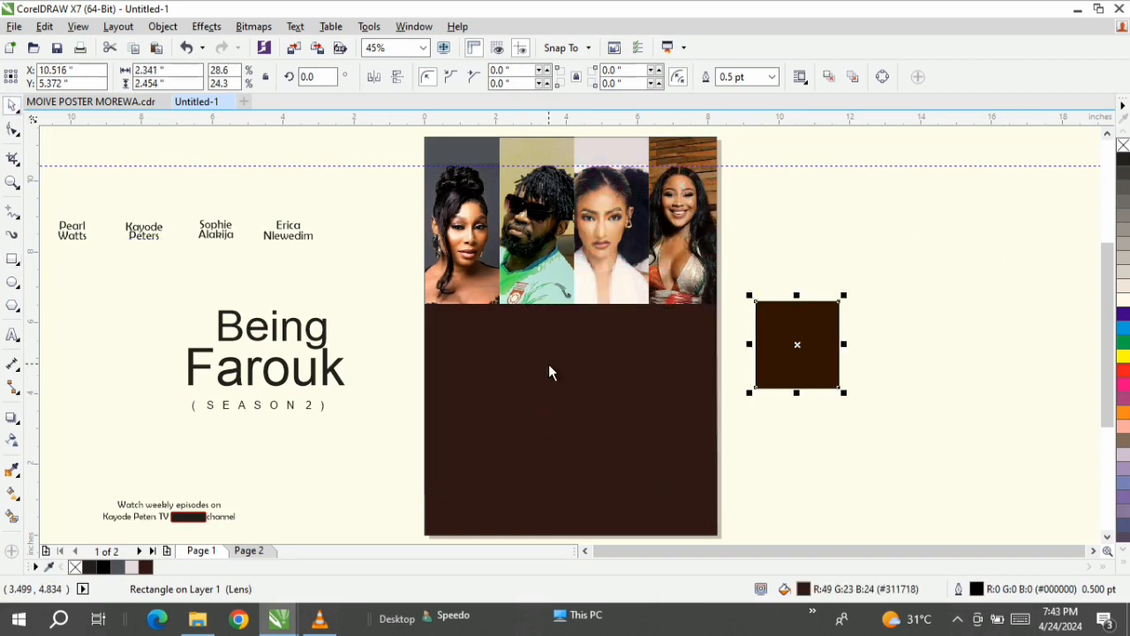
- Nudge the new brown rectangle slightly up and give it an elliptical fountain transparency at about -6.3°, reaching just past the page's right edge
{"action": "left_click", "coordinate": [554, 371]}
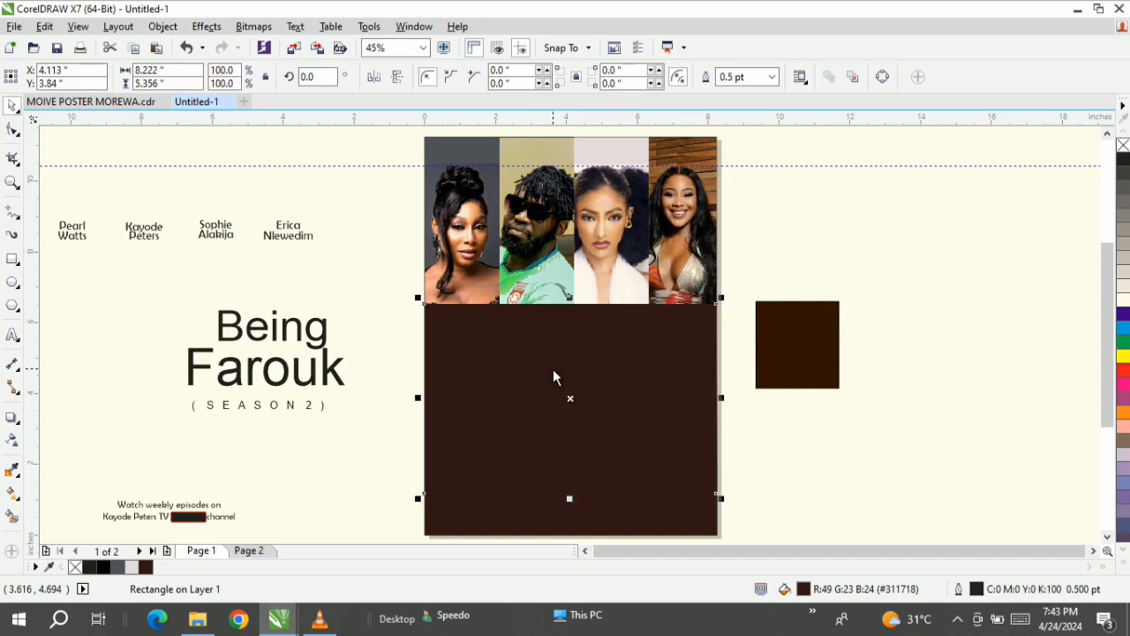
{"action": "left_click_drag", "start_coordinate": [548, 380], "coordinate": [557, 410]}
{"action": "left_click", "coordinate": [589, 506]}
{"action": "left_click", "coordinate": [1022, 413]}
{"action": "left_click", "coordinate": [10, 445]}
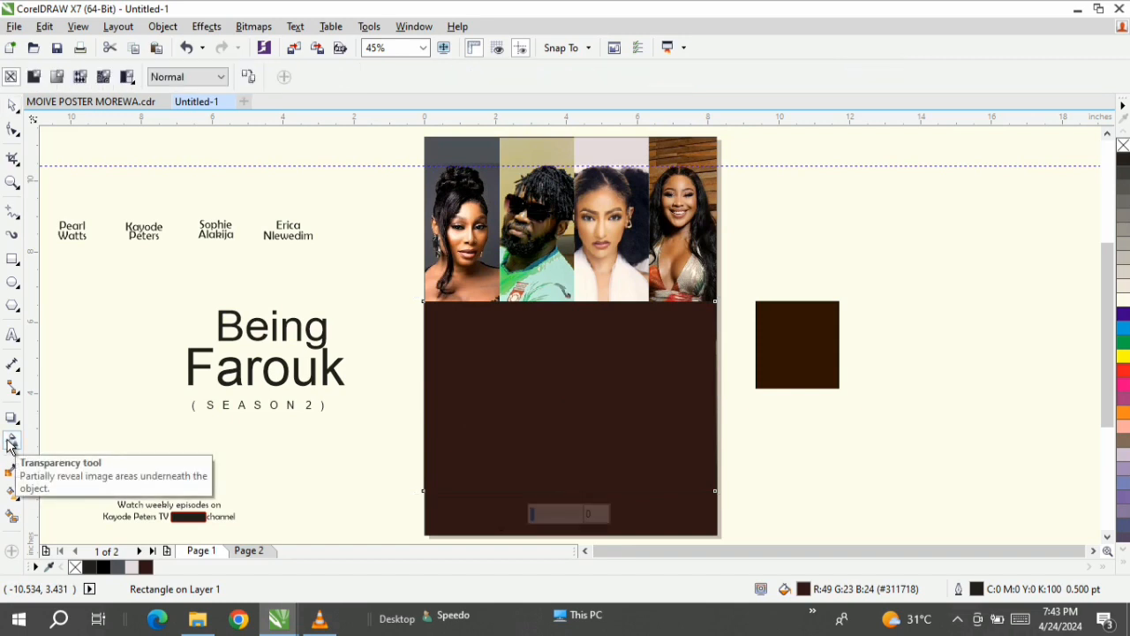
{"action": "left_click", "coordinate": [58, 82]}
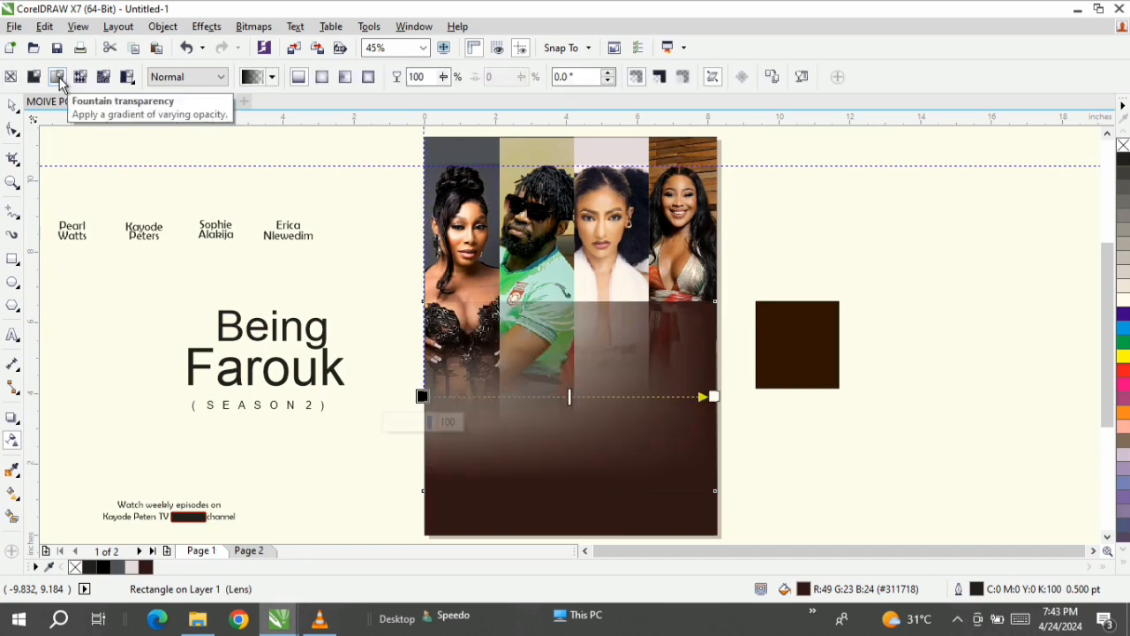
{"action": "left_click", "coordinate": [321, 77]}
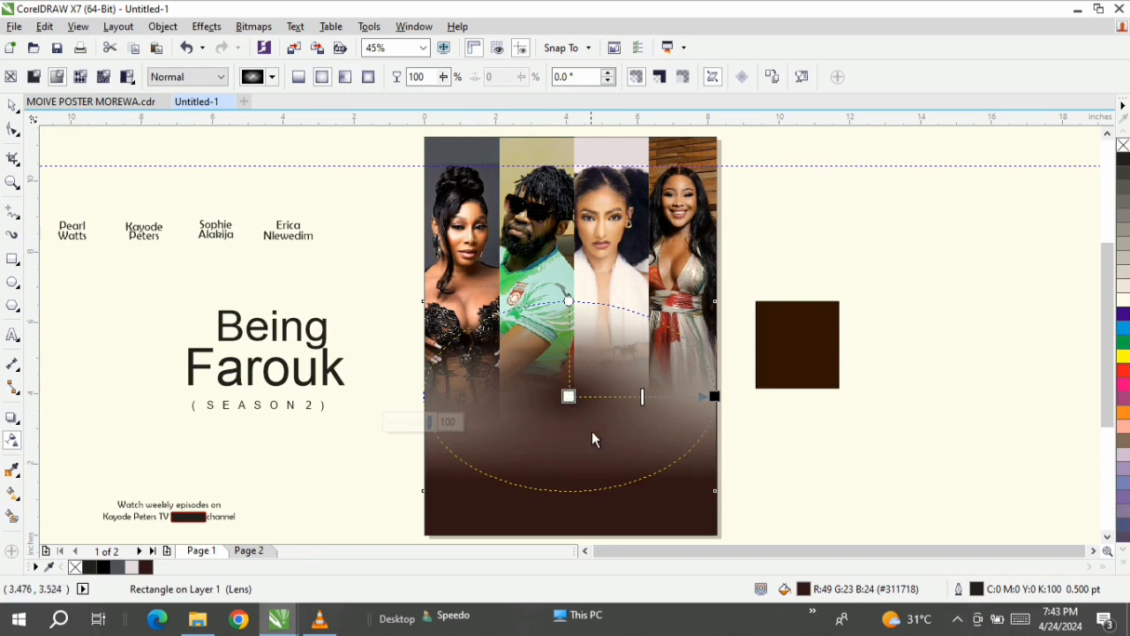
{"action": "left_click_drag", "start_coordinate": [642, 402], "coordinate": [726, 411]}
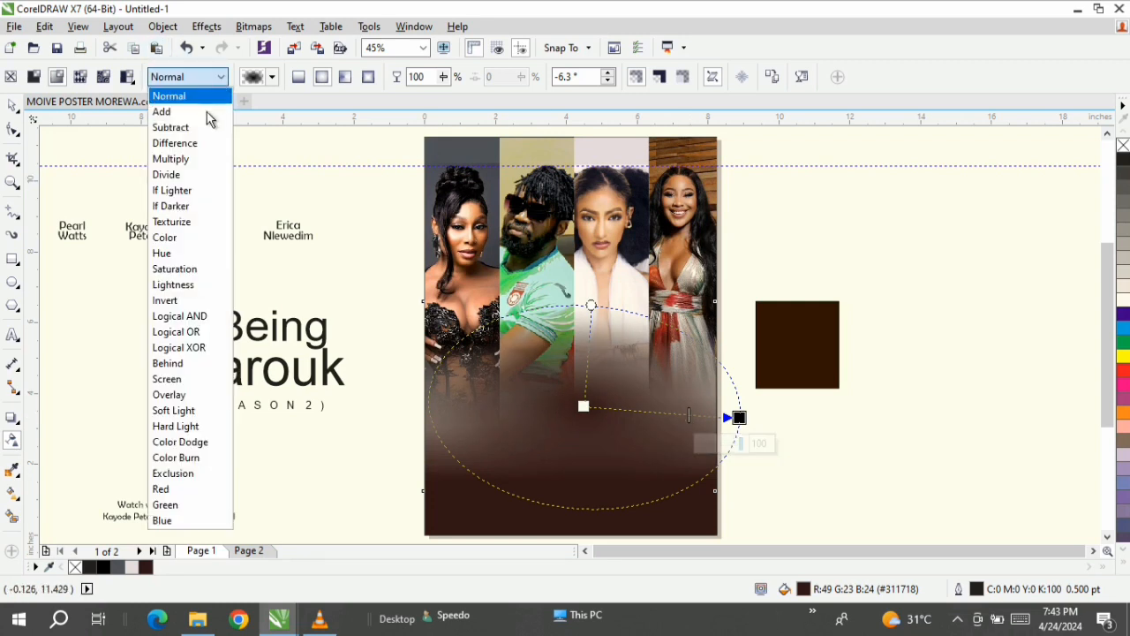
- Set the elliptical transparency's merge mode to Subtract, rotate it to about 6.3° and adjust its midpoint
{"action": "left_click", "coordinate": [194, 134]}
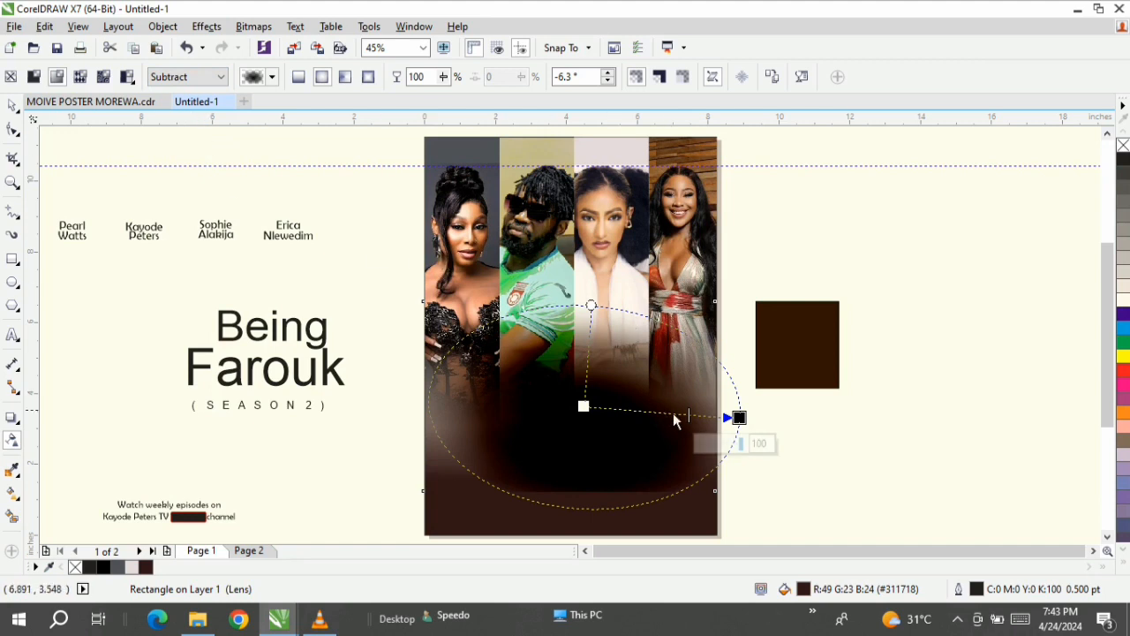
{"action": "left_click_drag", "start_coordinate": [739, 419], "coordinate": [739, 396]}
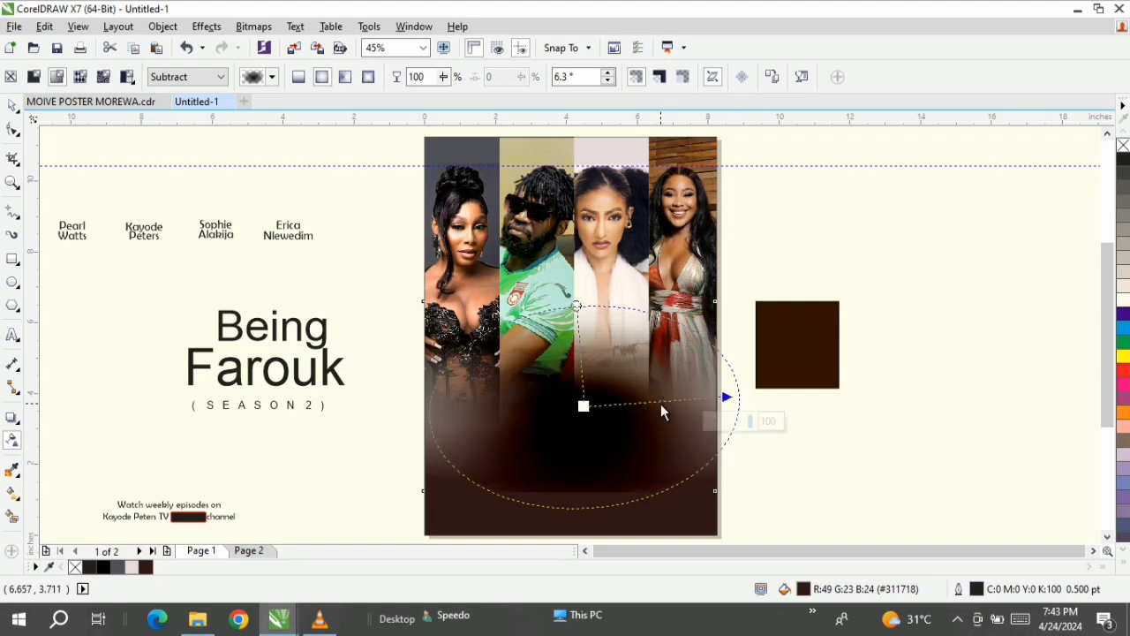
{"action": "left_click_drag", "start_coordinate": [669, 402], "coordinate": [679, 402]}
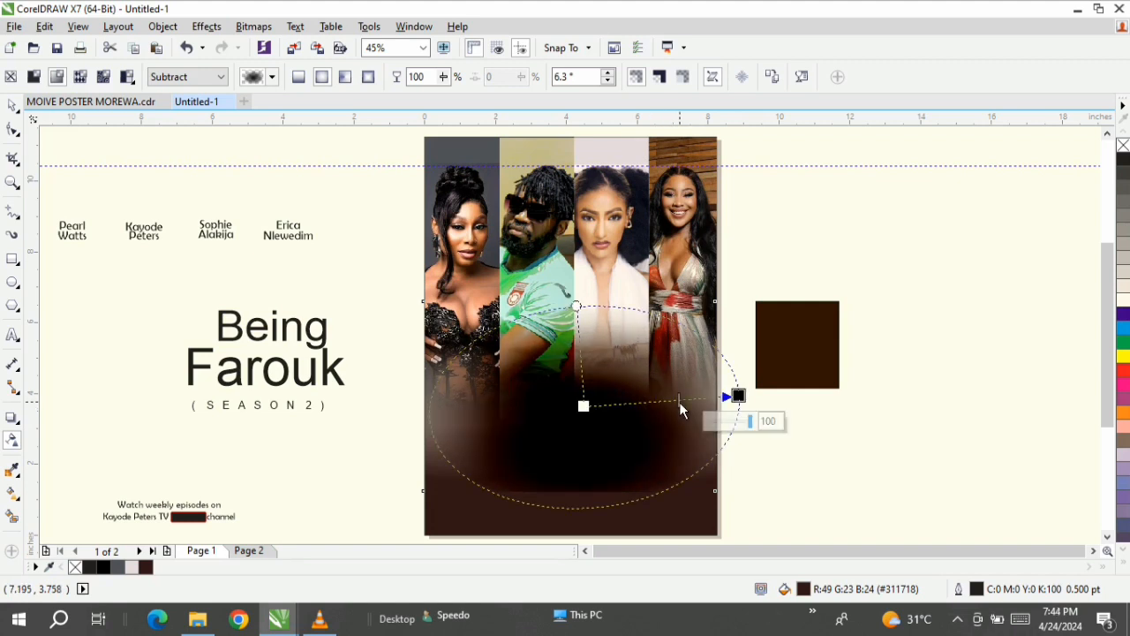
{"action": "left_click", "coordinate": [10, 105]}
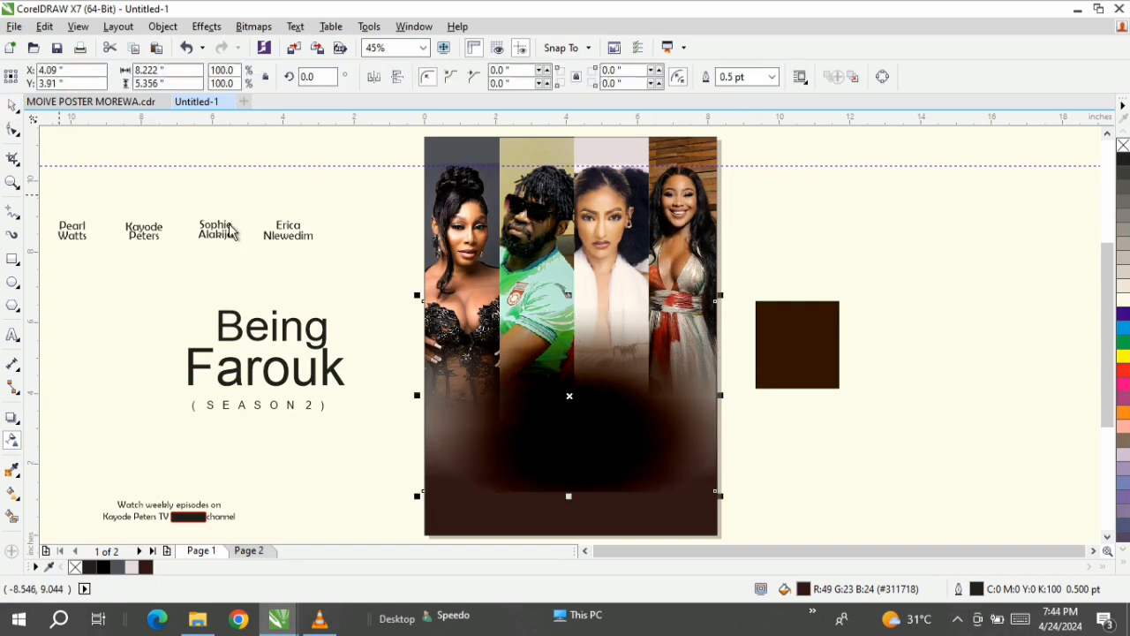
- Try bringing the linearly faded brown rectangle in front of the elliptically faded one
{"action": "left_click", "coordinate": [967, 472]}
{"action": "left_click", "coordinate": [650, 451]}
{"action": "left_click", "coordinate": [641, 452]}
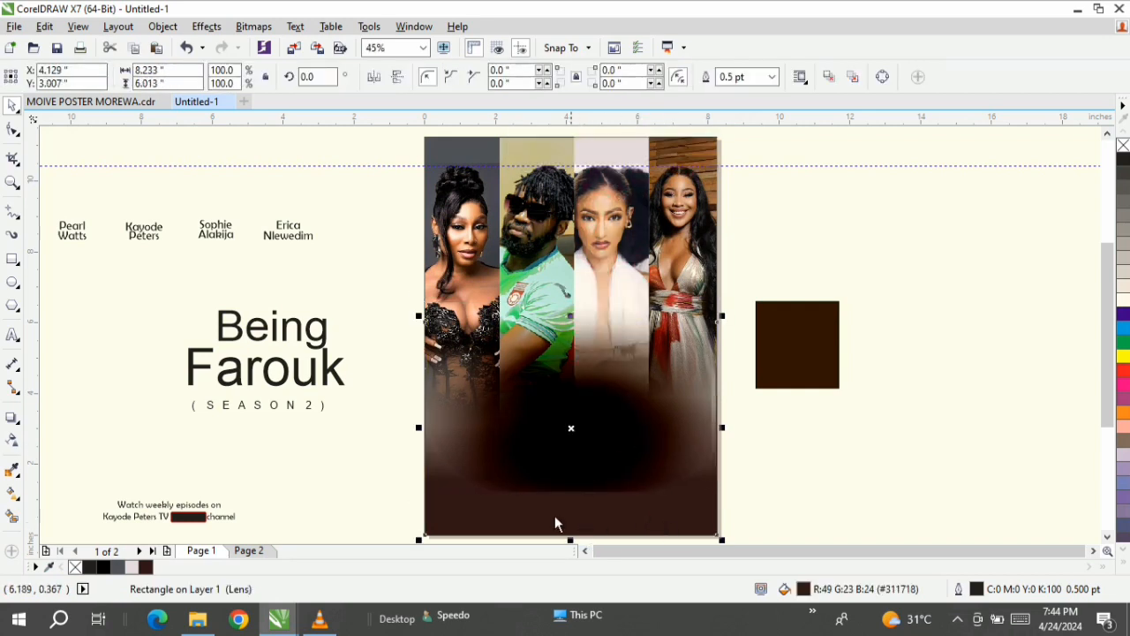
{"action": "key", "text": "shift+Page_Up"}
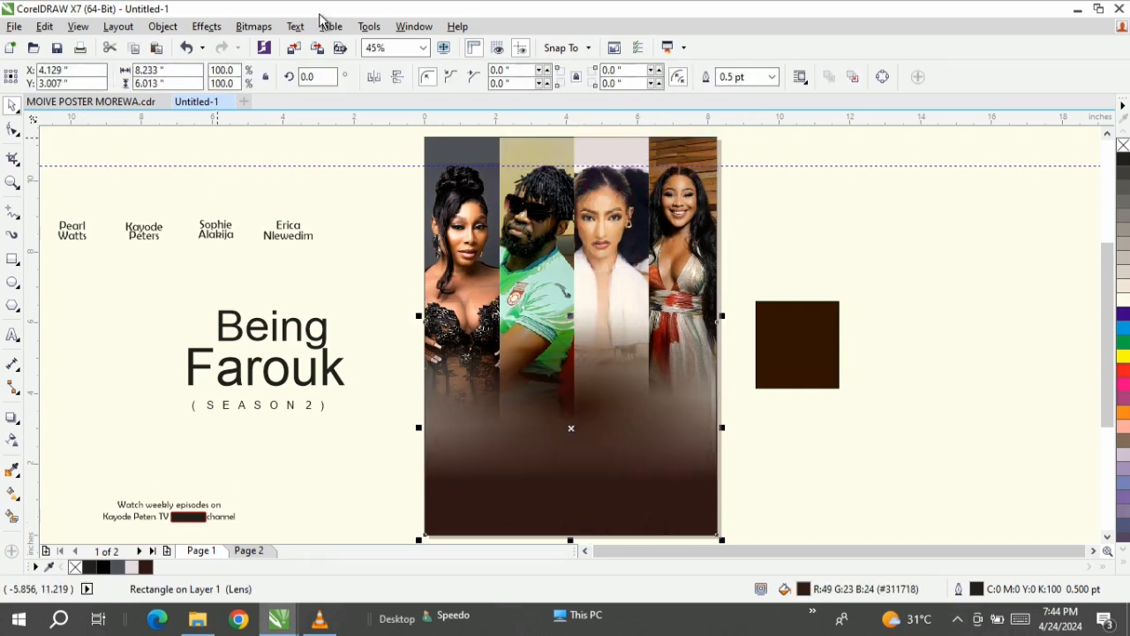
{"action": "key", "text": "ctrl+z"}
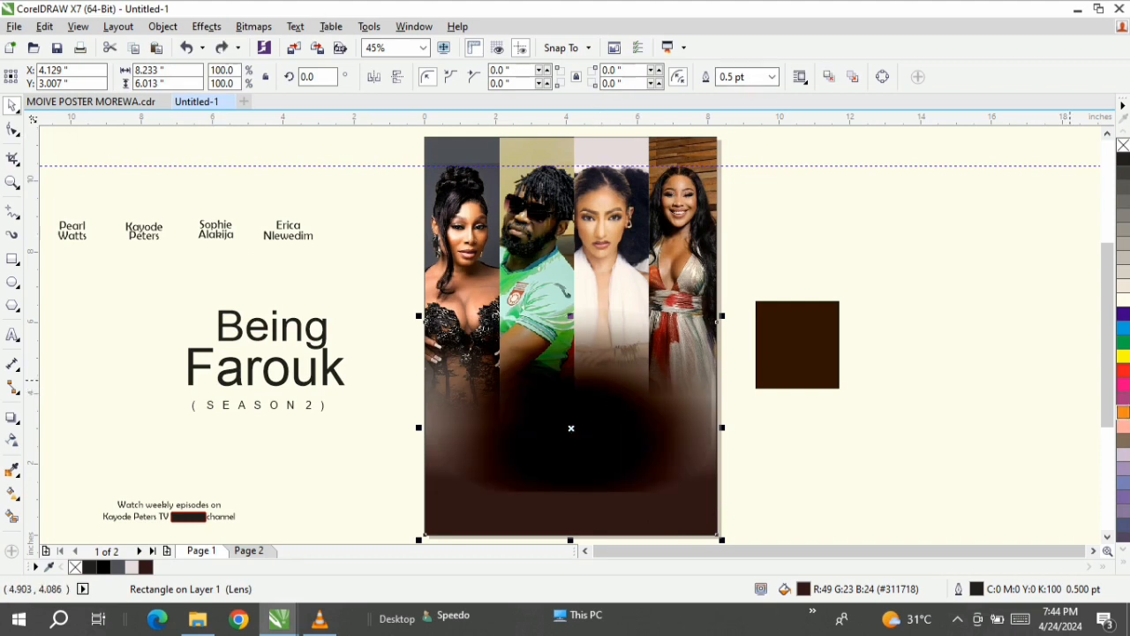
- Try raising the start of the linearly faded rectangle's transparency slightly and moving the rectangle up the page
{"action": "scroll", "coordinate": [681, 463], "scroll_direction": "down", "scroll_amount": 1}
{"action": "left_click", "coordinate": [682, 463]}
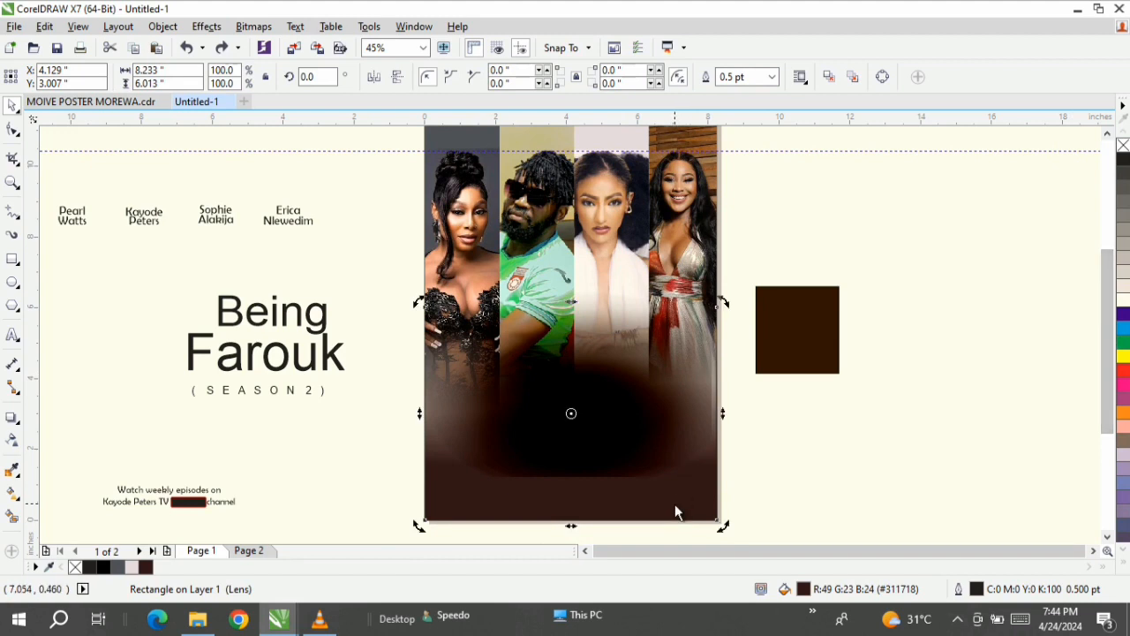
{"action": "left_click", "coordinate": [13, 445]}
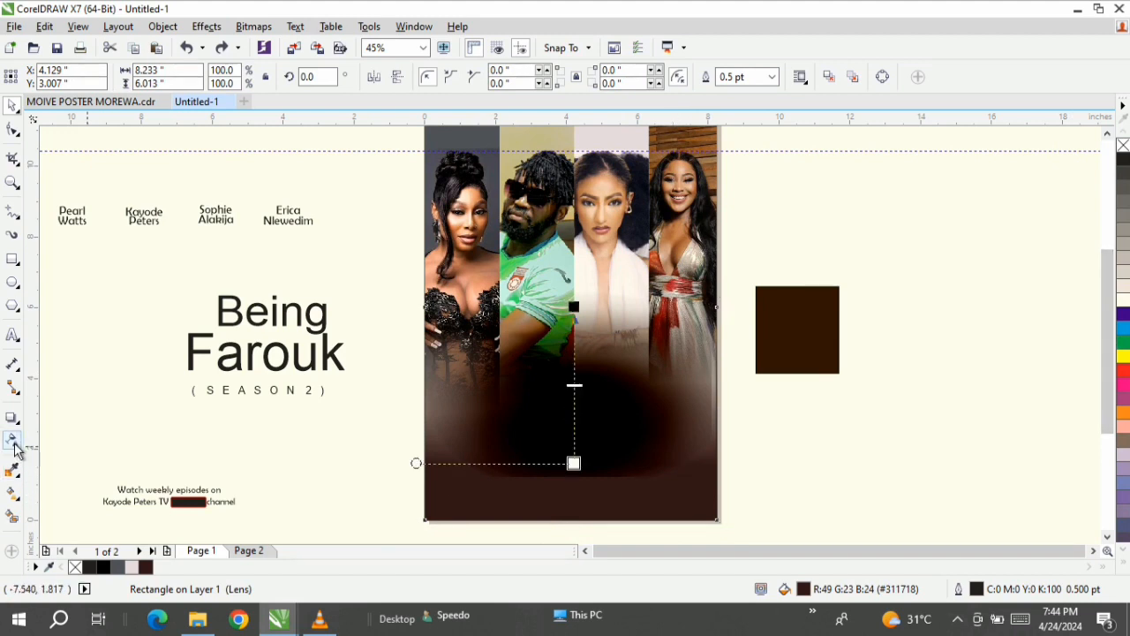
{"action": "mouse_move", "coordinate": [575, 463]}
{"action": "left_mouse_down"}
{"action": "mouse_move", "coordinate": [578, 446]}
{"action": "mouse_move", "coordinate": [576, 455]}
{"action": "left_mouse_up"}
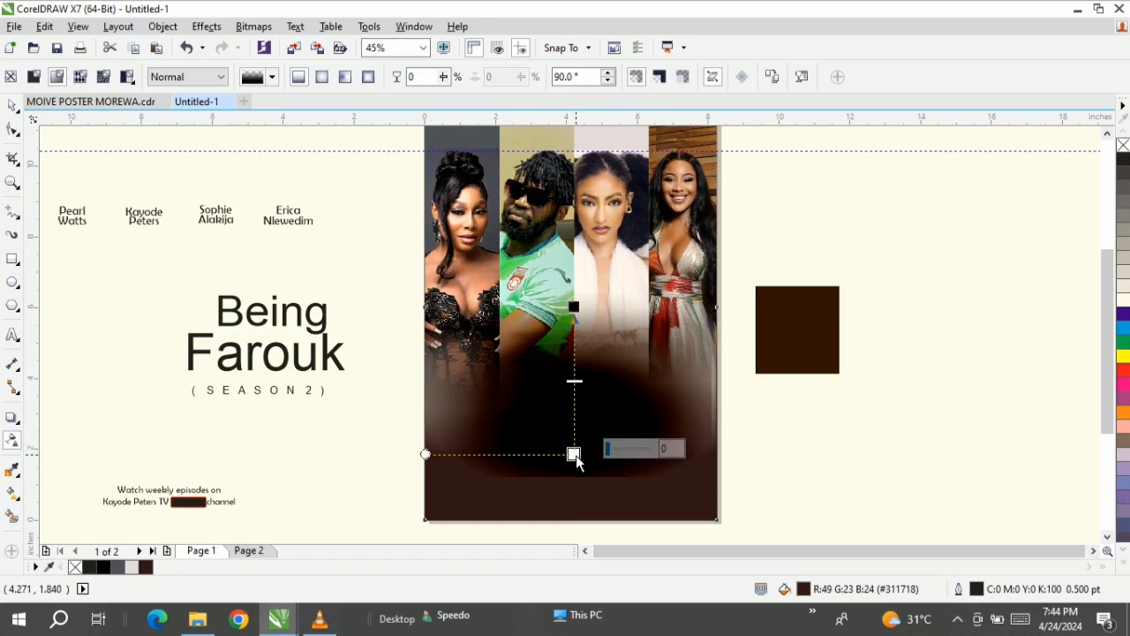
{"action": "left_click", "coordinate": [13, 108]}
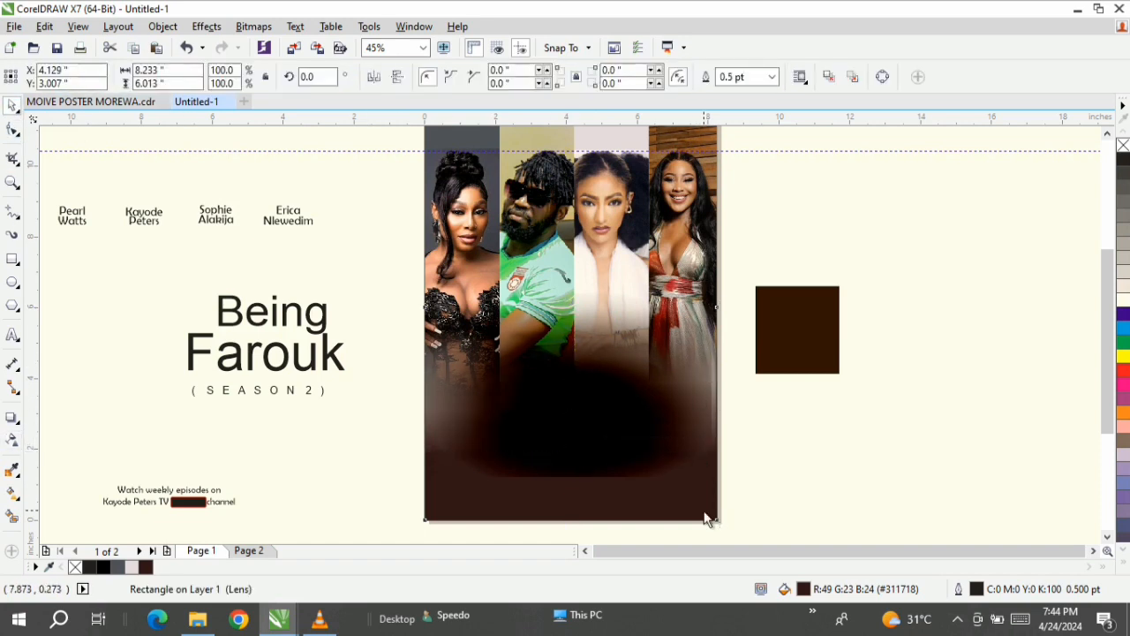
{"action": "left_click_drag", "start_coordinate": [712, 522], "coordinate": [714, 468]}
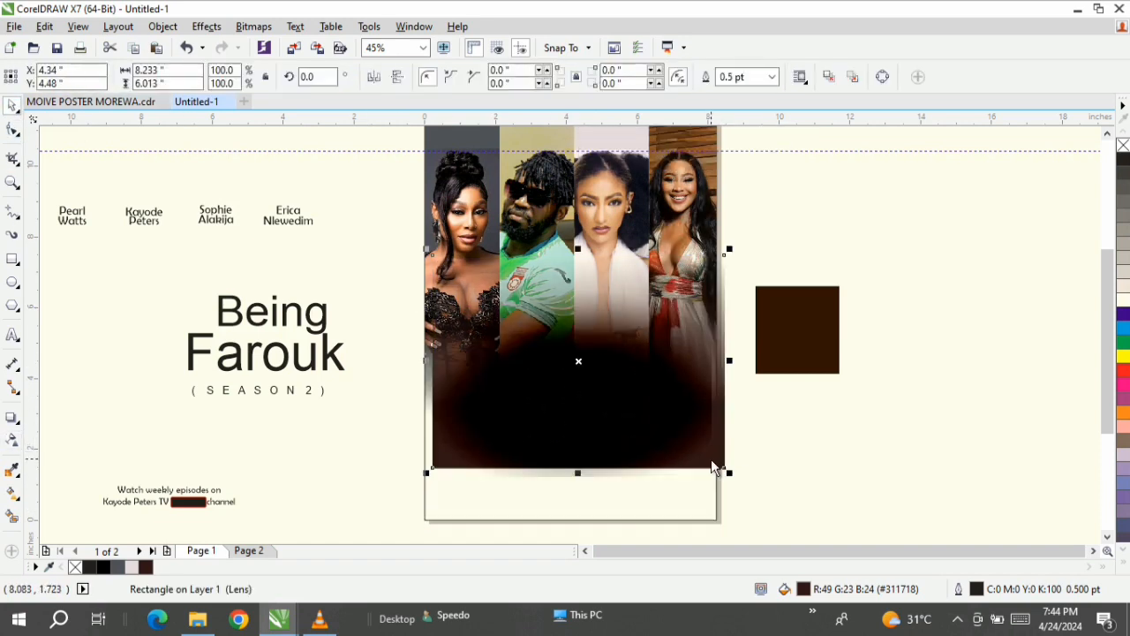
{"action": "left_click", "coordinate": [187, 47]}
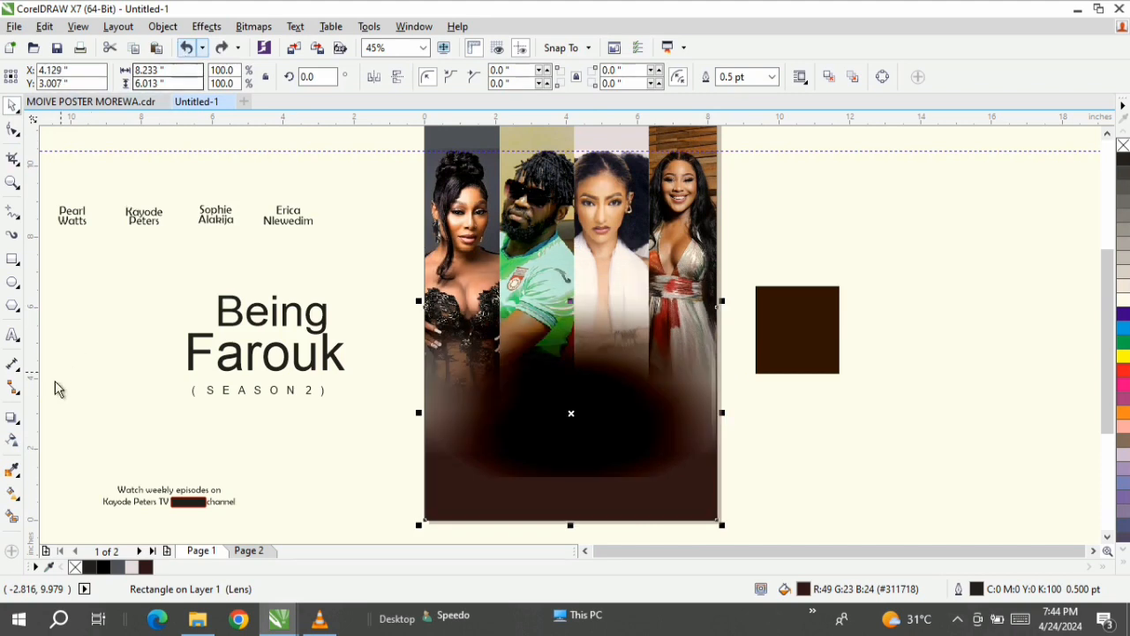
- Shorten the linearly faded rectangle's transparency by raising its opaque end, at an angle of about 88.9°
{"action": "left_click", "coordinate": [12, 439]}
{"action": "left_click_drag", "start_coordinate": [575, 455], "coordinate": [571, 431]}
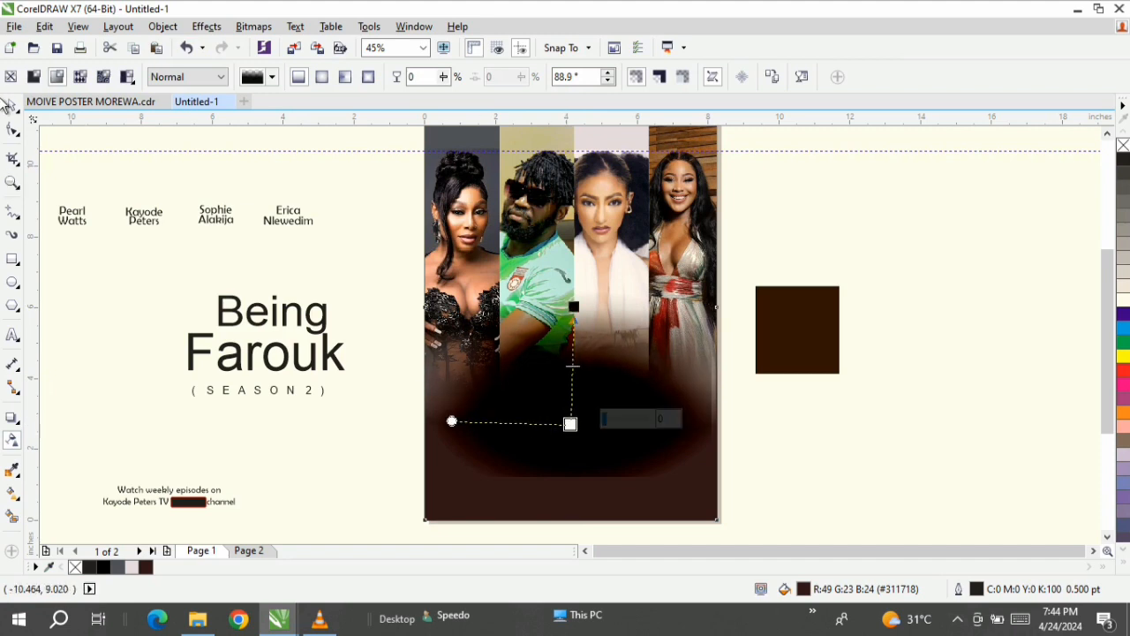
{"action": "left_click", "coordinate": [12, 107]}
- Shrink the Subtract rectangle's elliptical transparency to the page's right edge at about -1.3°, and stretch the rectangle down to about 6.59 inches high
{"action": "left_click", "coordinate": [562, 418]}
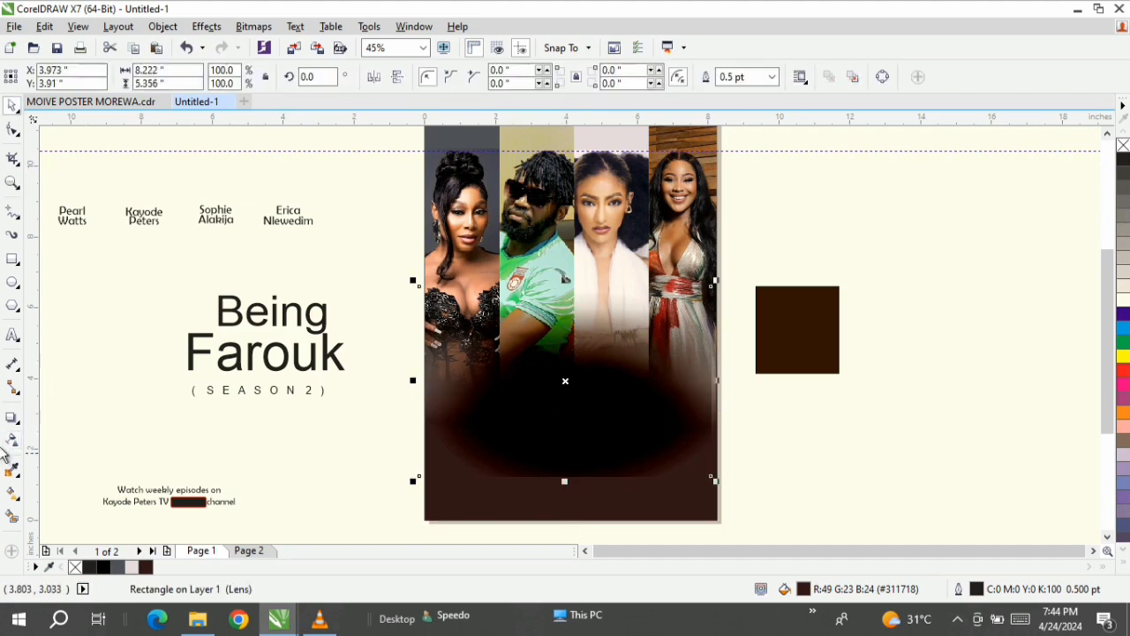
{"action": "left_click", "coordinate": [12, 440]}
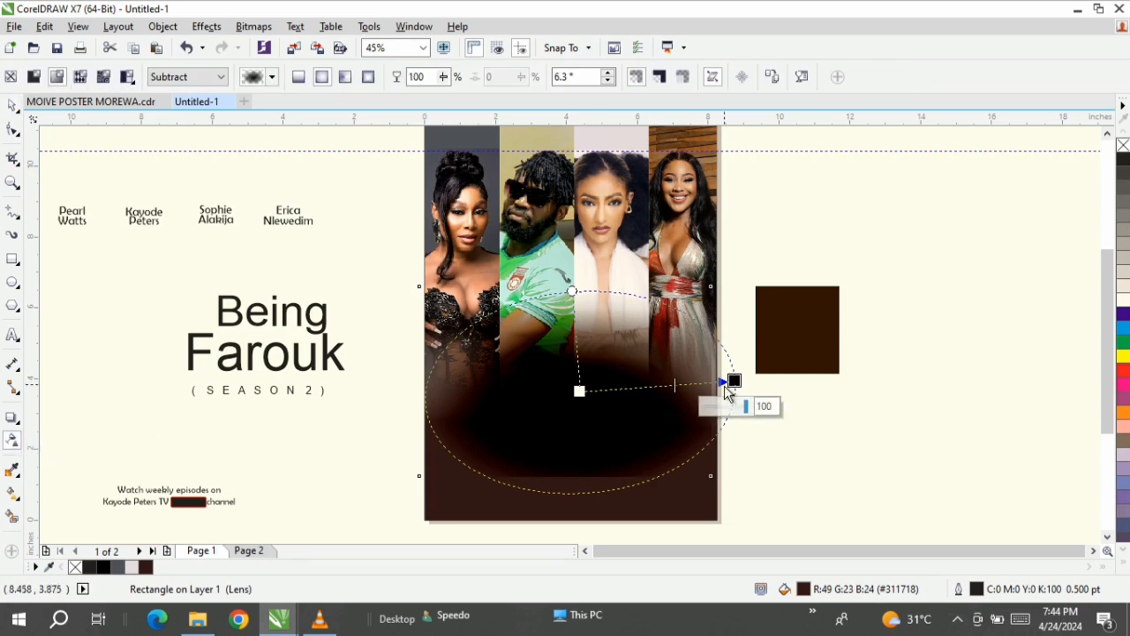
{"action": "left_click_drag", "start_coordinate": [679, 389], "coordinate": [660, 388]}
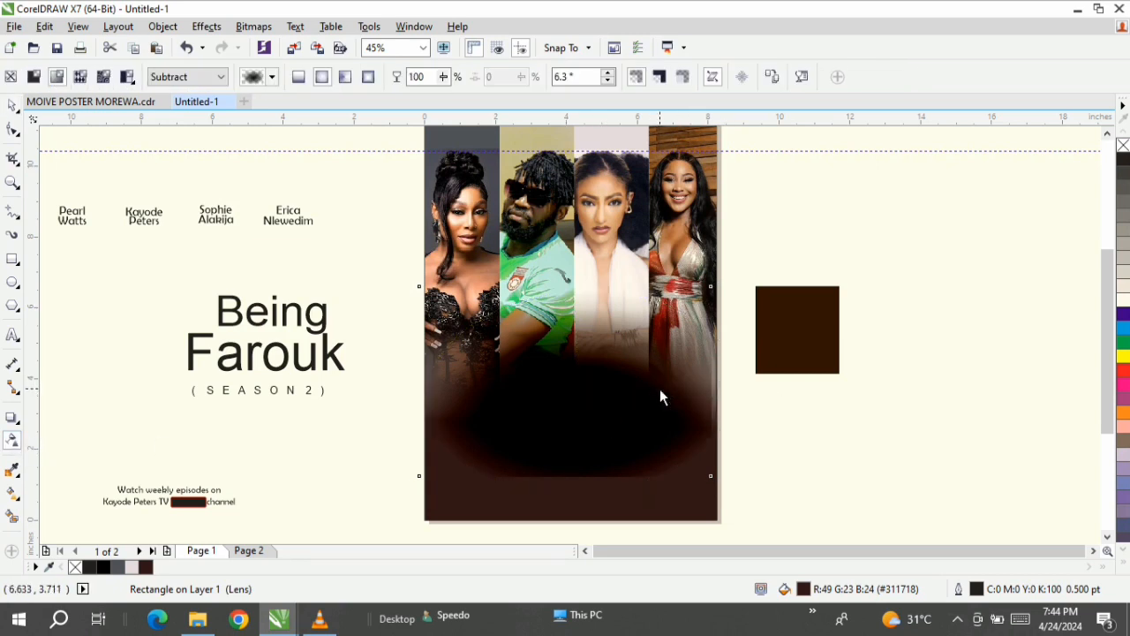
{"action": "left_click", "coordinate": [186, 47]}
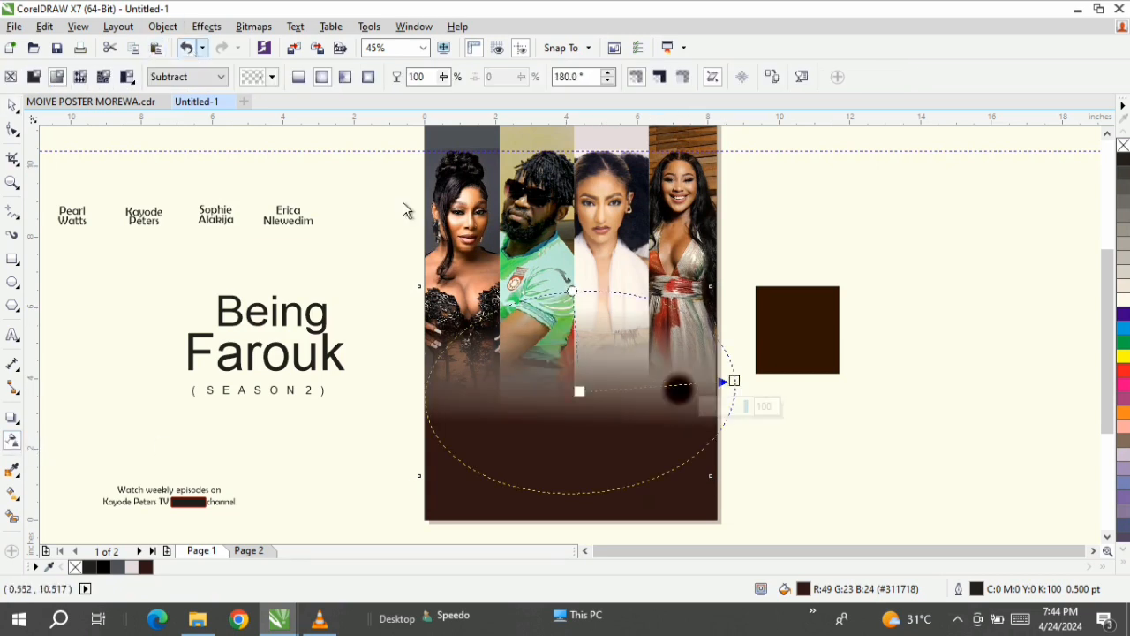
{"action": "mouse_move", "coordinate": [734, 382]}
{"action": "left_mouse_down"}
{"action": "mouse_move", "coordinate": [681, 397]}
{"action": "mouse_move", "coordinate": [717, 395]}
{"action": "left_mouse_up"}
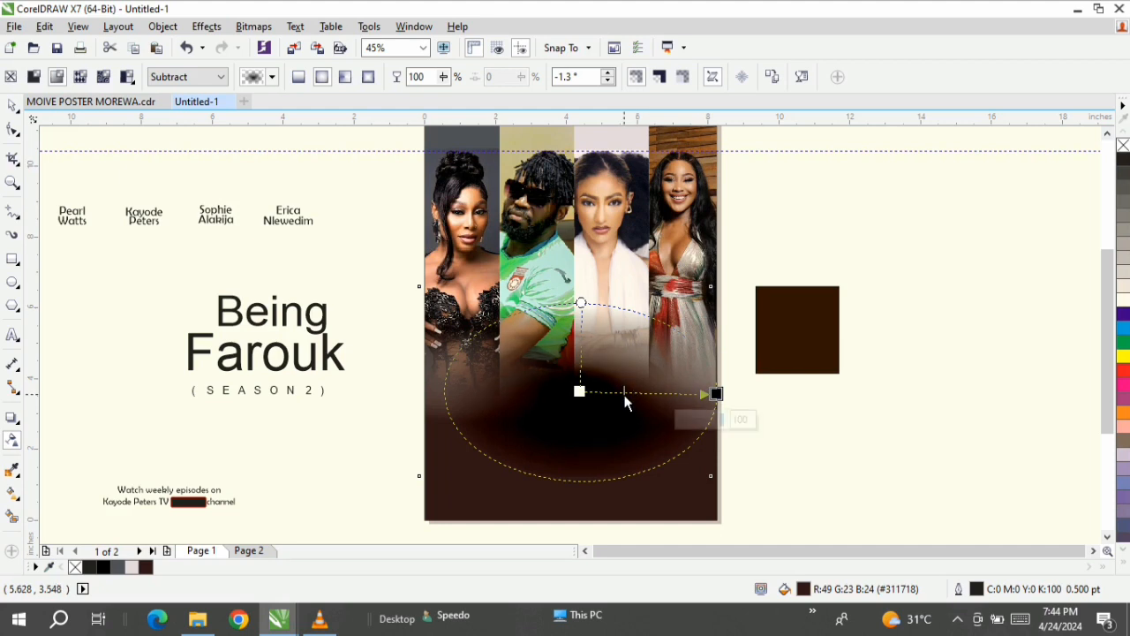
{"action": "left_click_drag", "start_coordinate": [625, 397], "coordinate": [640, 397]}
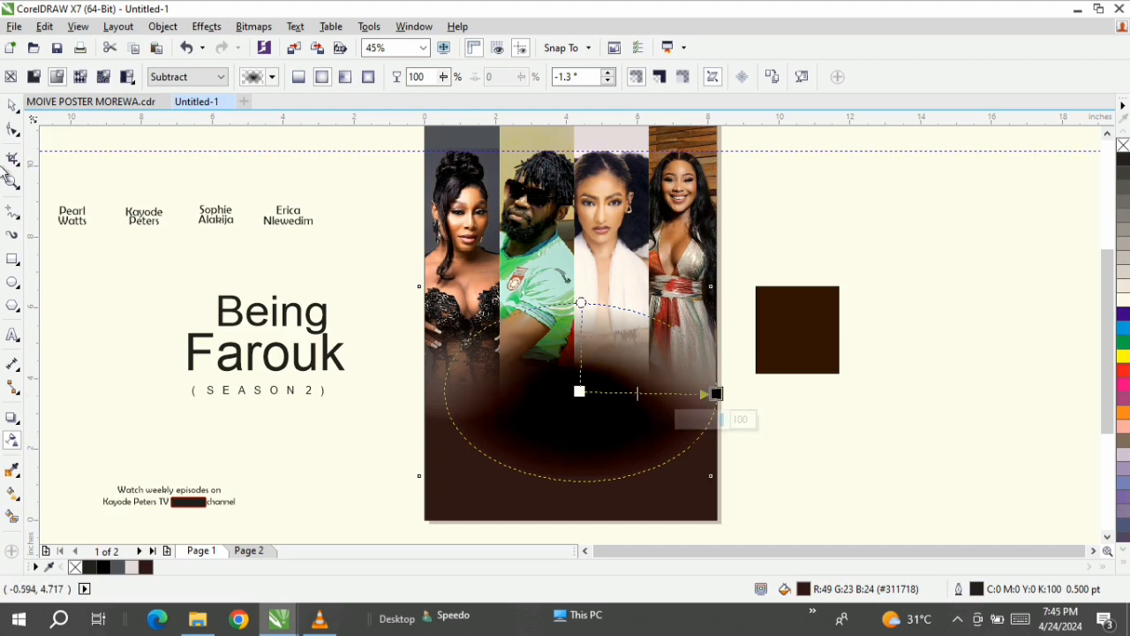
{"action": "left_click", "coordinate": [13, 106]}
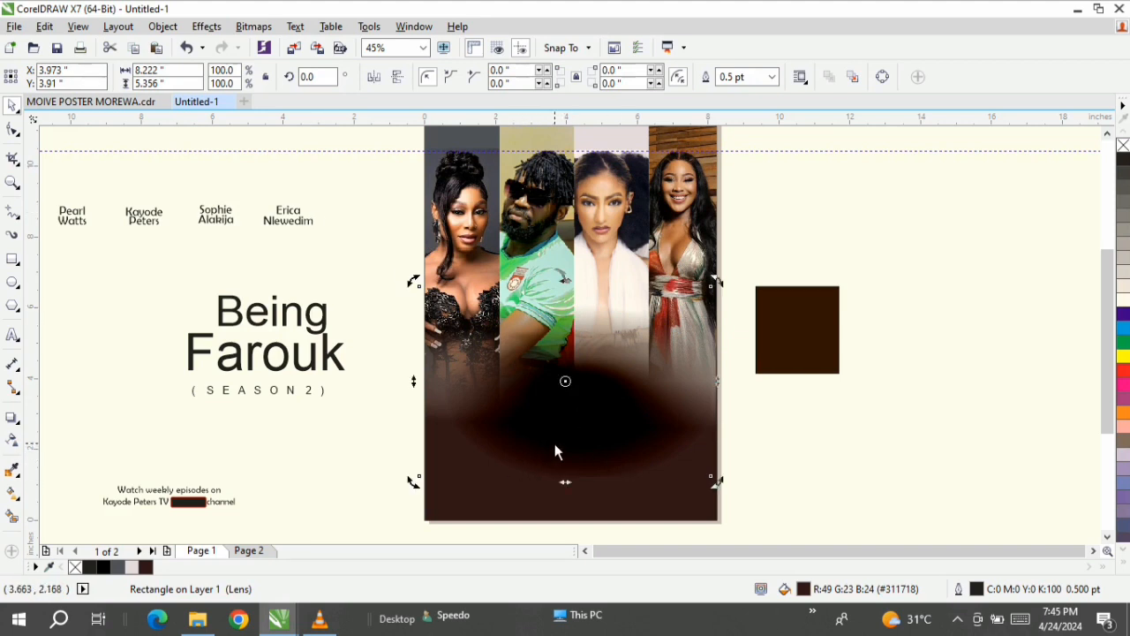
{"action": "left_click_drag", "start_coordinate": [565, 479], "coordinate": [574, 525]}
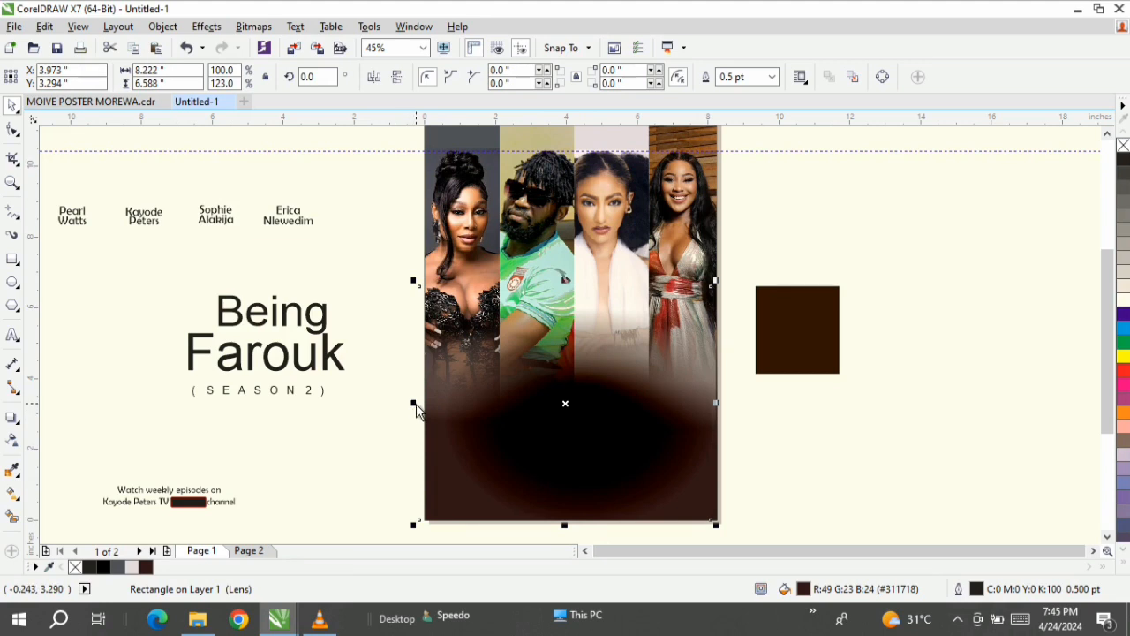
- Change the title word "Being" to the Pahuenga Cass font and widen it to about 2.63 inches
{"action": "left_click", "coordinate": [305, 324]}
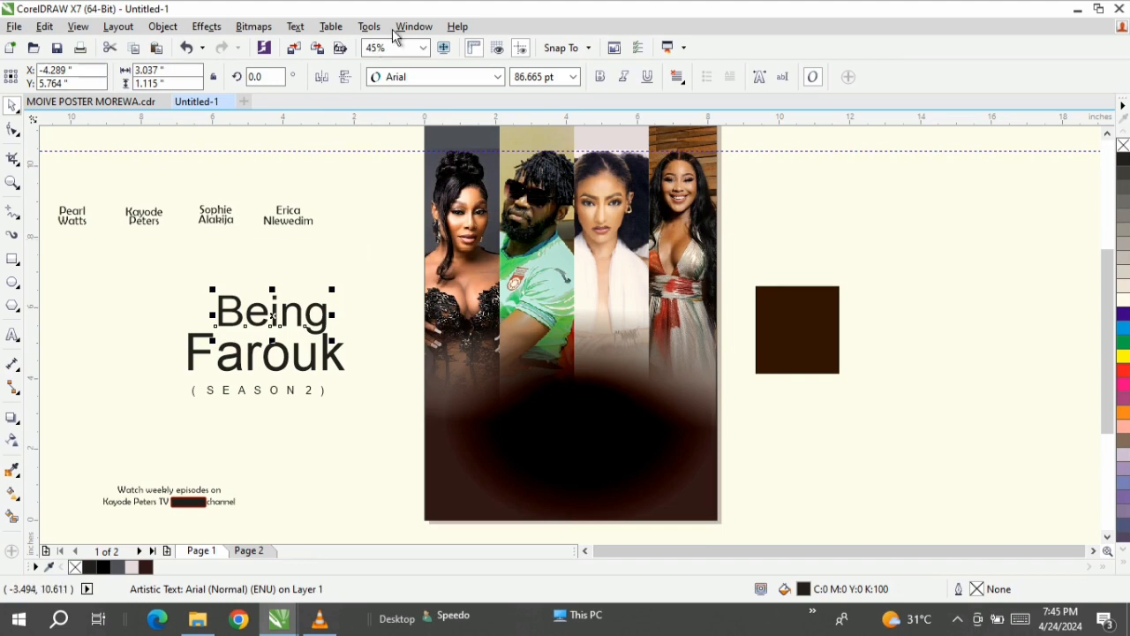
{"action": "left_click", "coordinate": [423, 78]}
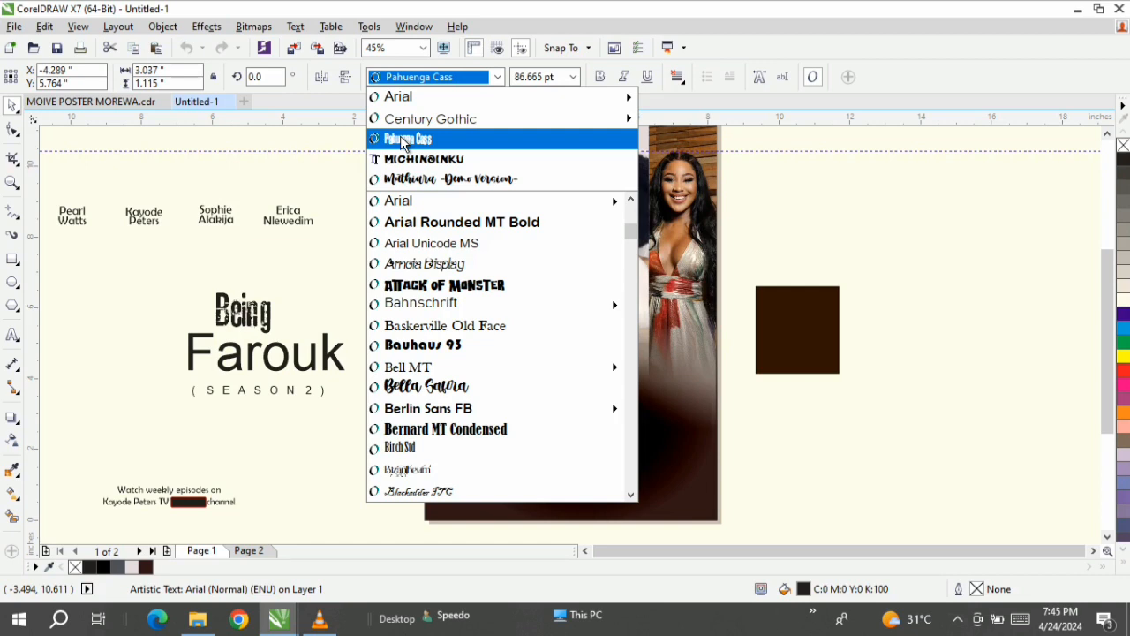
{"action": "left_click", "coordinate": [403, 141]}
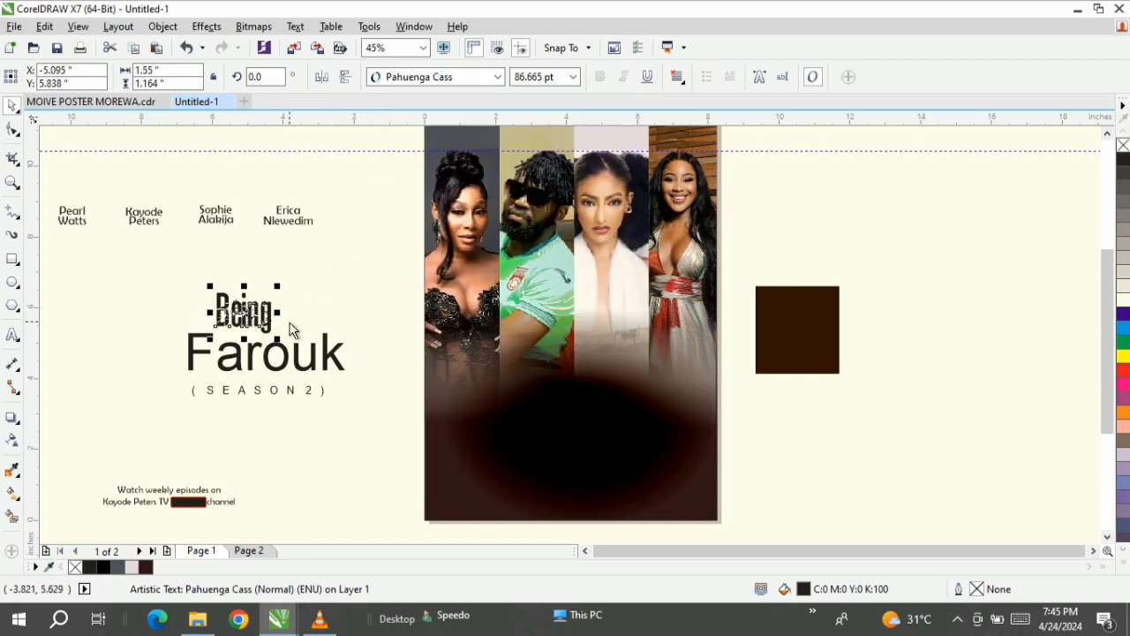
{"action": "left_click_drag", "start_coordinate": [280, 311], "coordinate": [320, 330]}
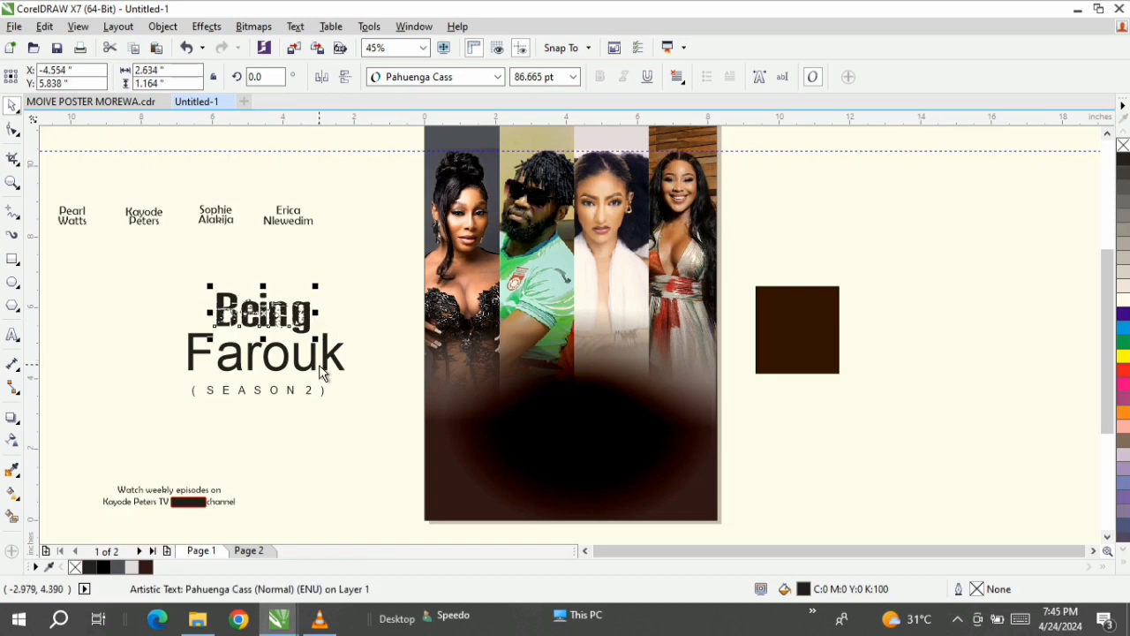
- Change the title word "Farouk" to the Pahuenga Cass font and widen it to about 4.31 inches
{"action": "left_click", "coordinate": [320, 365]}
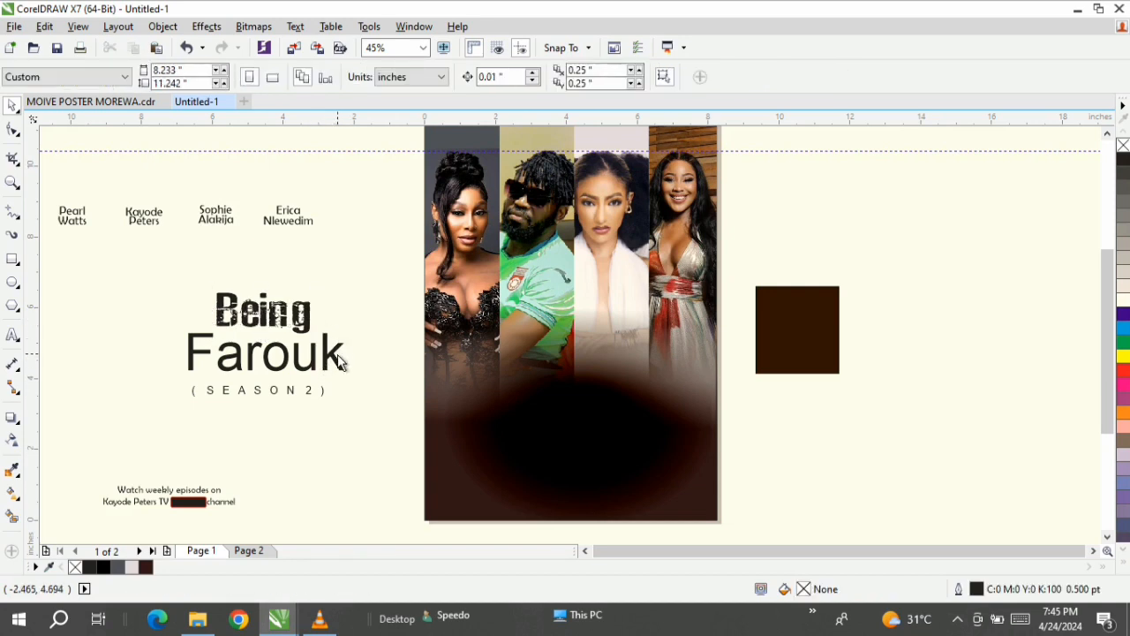
{"action": "left_click", "coordinate": [341, 362]}
{"action": "left_click", "coordinate": [435, 76]}
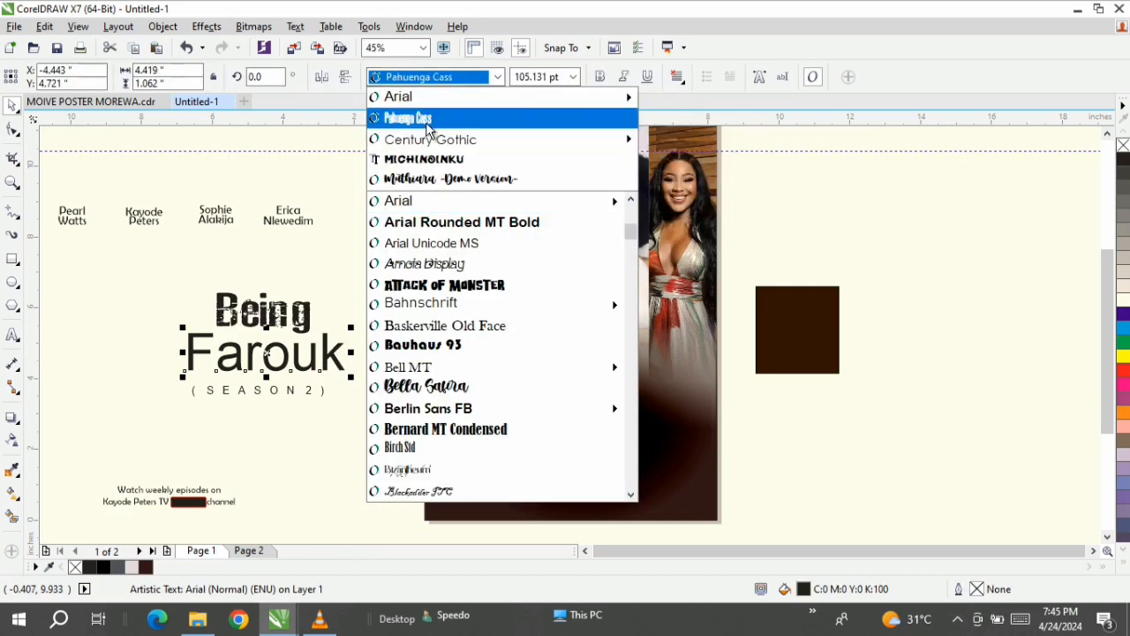
{"action": "left_click", "coordinate": [426, 116]}
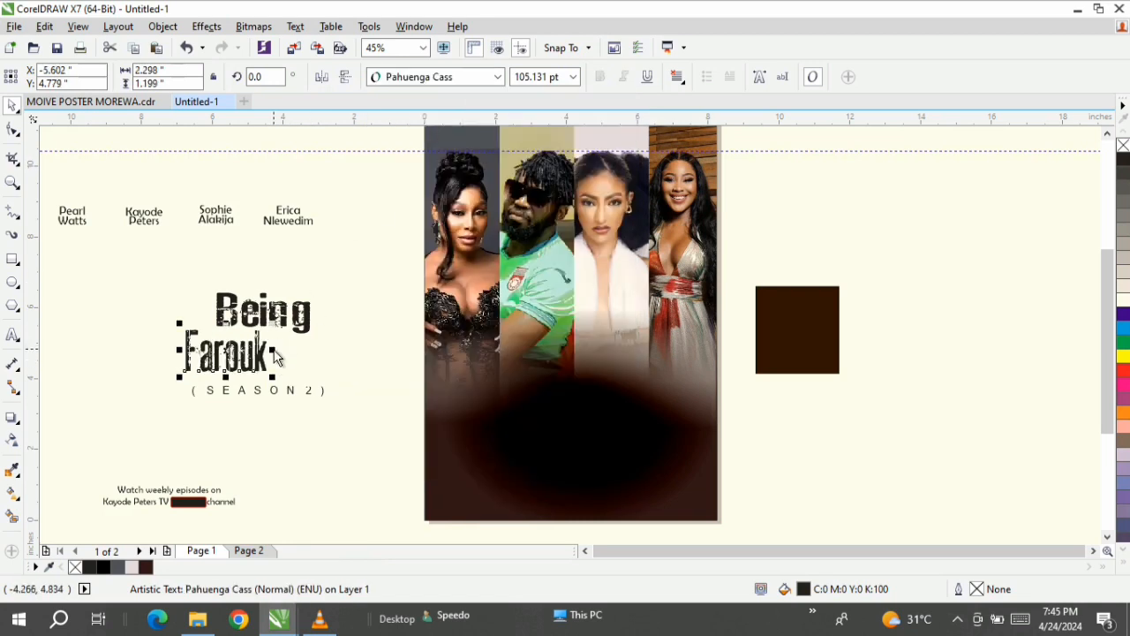
{"action": "left_click_drag", "start_coordinate": [275, 355], "coordinate": [346, 351]}
- Move the "( SEASON 2 )" line lower and stretch the word "Farouk" down to about 1.53 inches high
{"action": "left_click", "coordinate": [283, 403]}
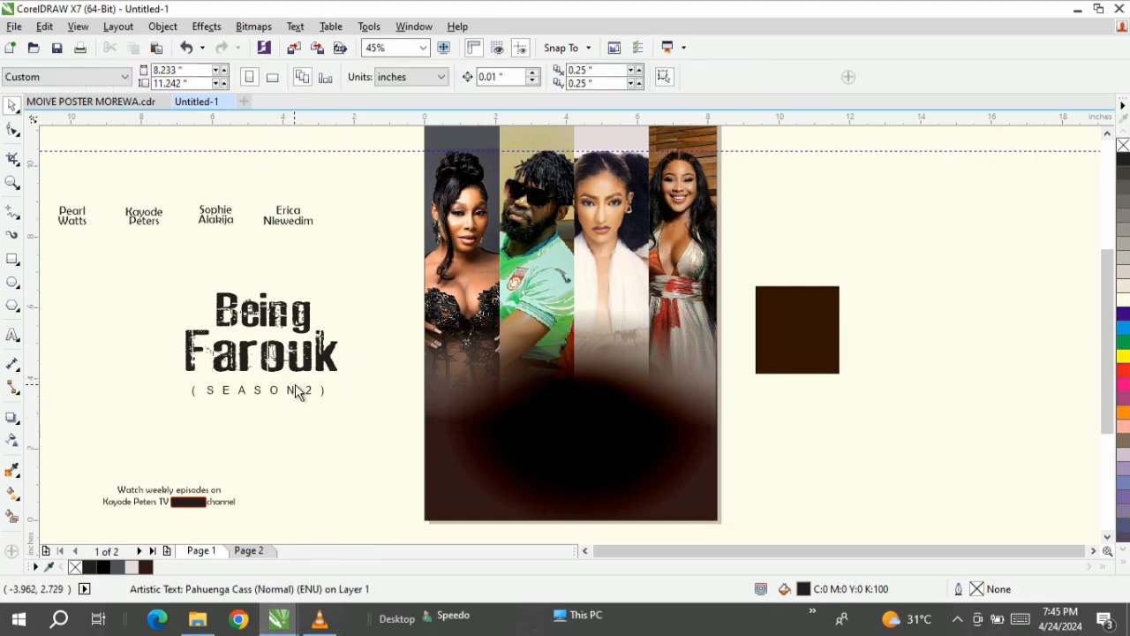
{"action": "left_click_drag", "start_coordinate": [294, 404], "coordinate": [291, 451]}
{"action": "left_click", "coordinate": [280, 378]}
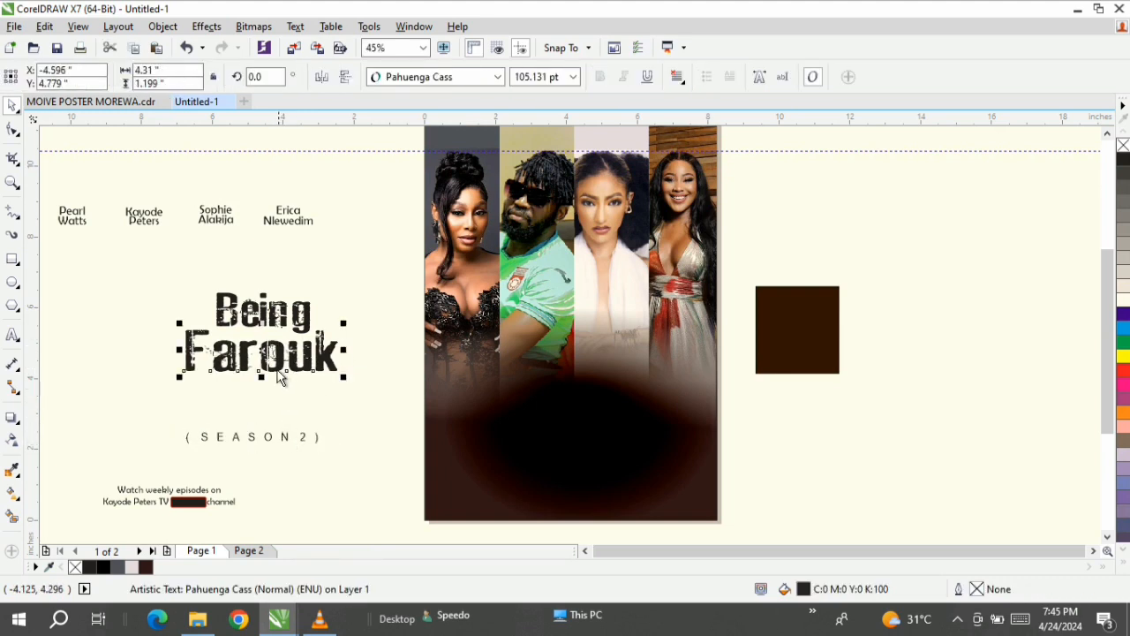
{"action": "left_click_drag", "start_coordinate": [259, 382], "coordinate": [261, 391]}
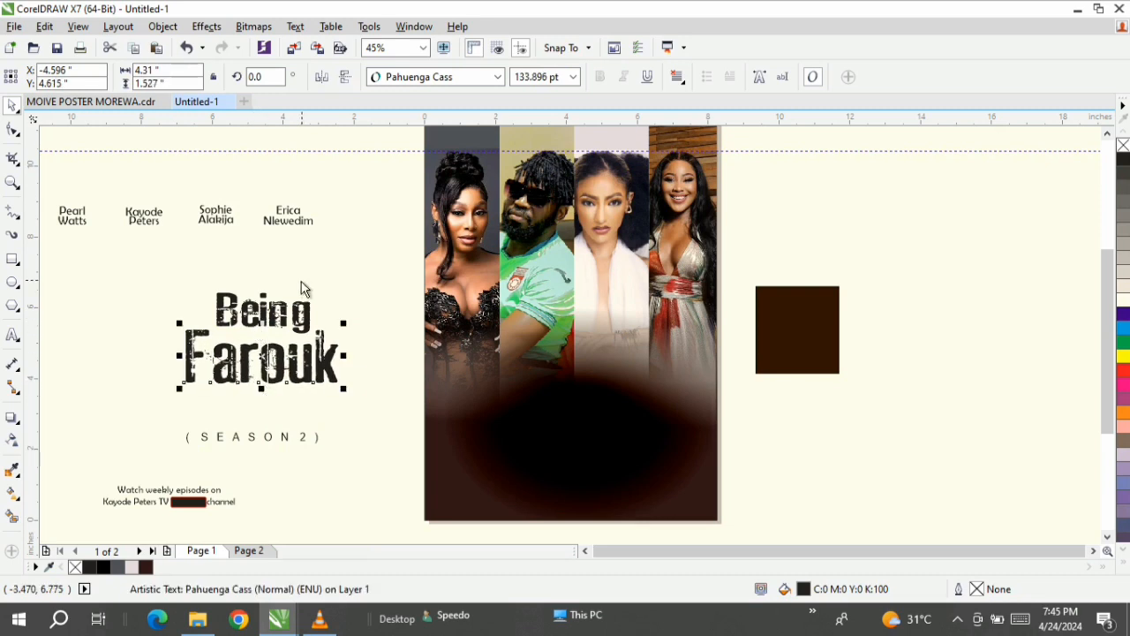
- Move the title word "Being" onto the poster just above the dark lower area and fill it white (C0 M0 Y0 K0)
{"action": "left_click", "coordinate": [283, 301]}
{"action": "left_click", "coordinate": [262, 307]}
{"action": "left_click_drag", "start_coordinate": [262, 308], "coordinate": [570, 381]}
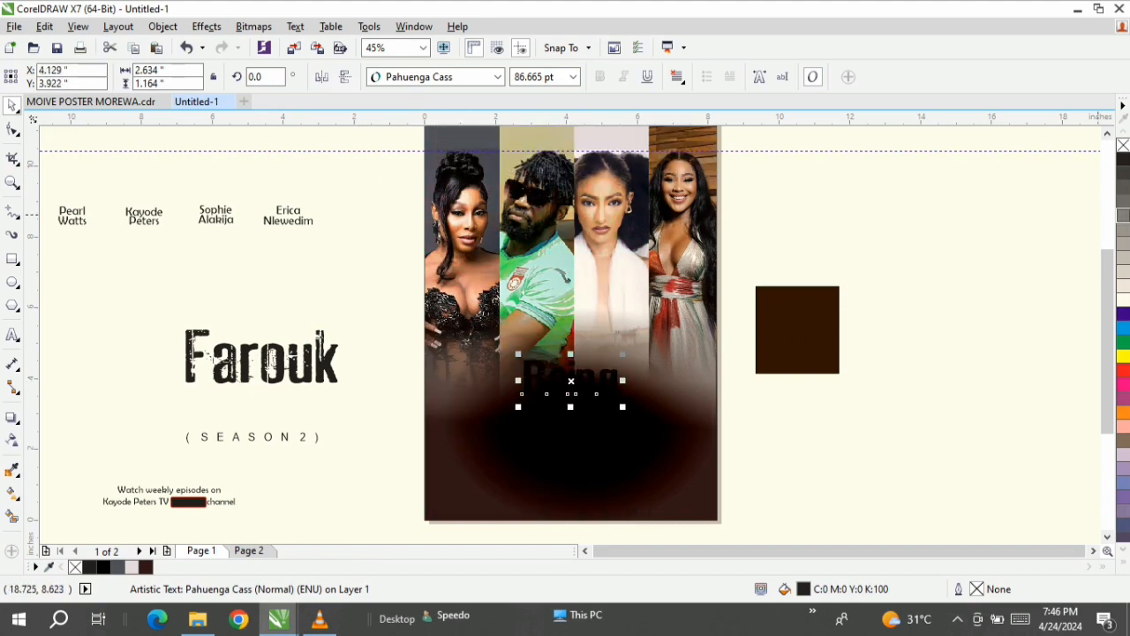
{"action": "left_click", "coordinate": [1124, 302]}
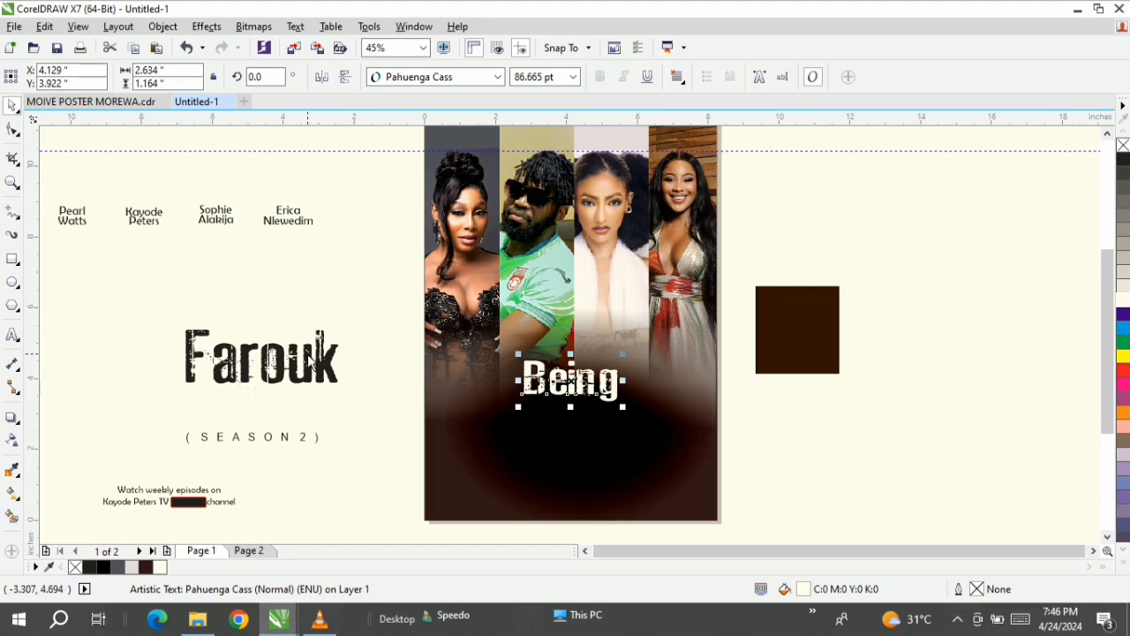
- Place the title word "Farouk" directly beneath "Being" on the poster, fill it with C0 M40 Y20 K0 pink, and enlarge it slightly
{"action": "left_click_drag", "start_coordinate": [335, 357], "coordinate": [634, 422]}
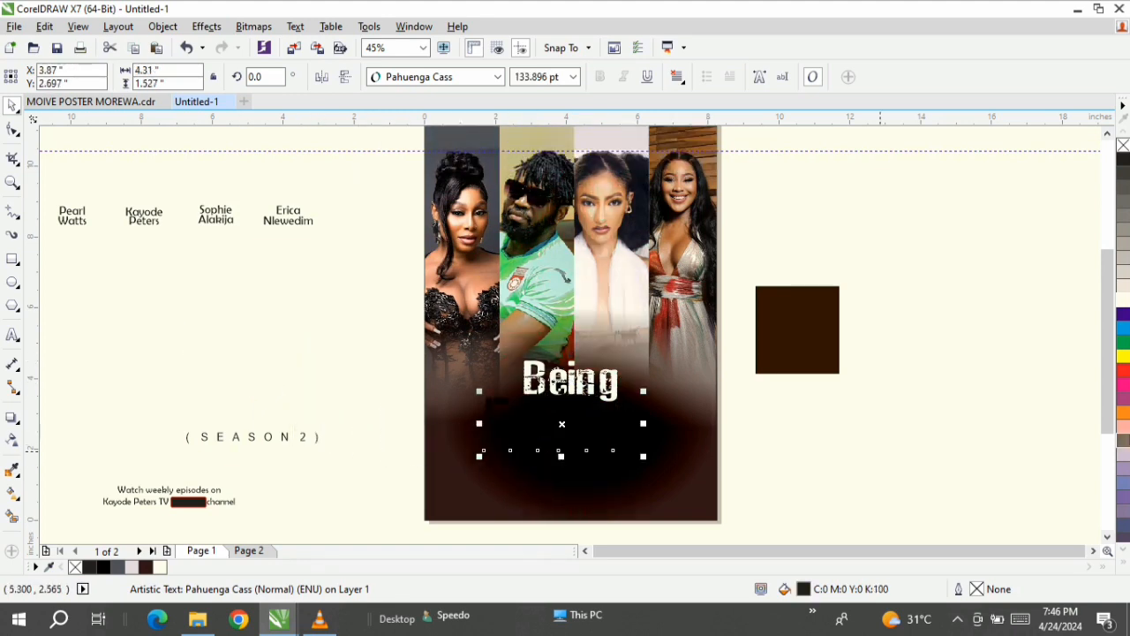
{"action": "left_click", "coordinate": [1126, 429]}
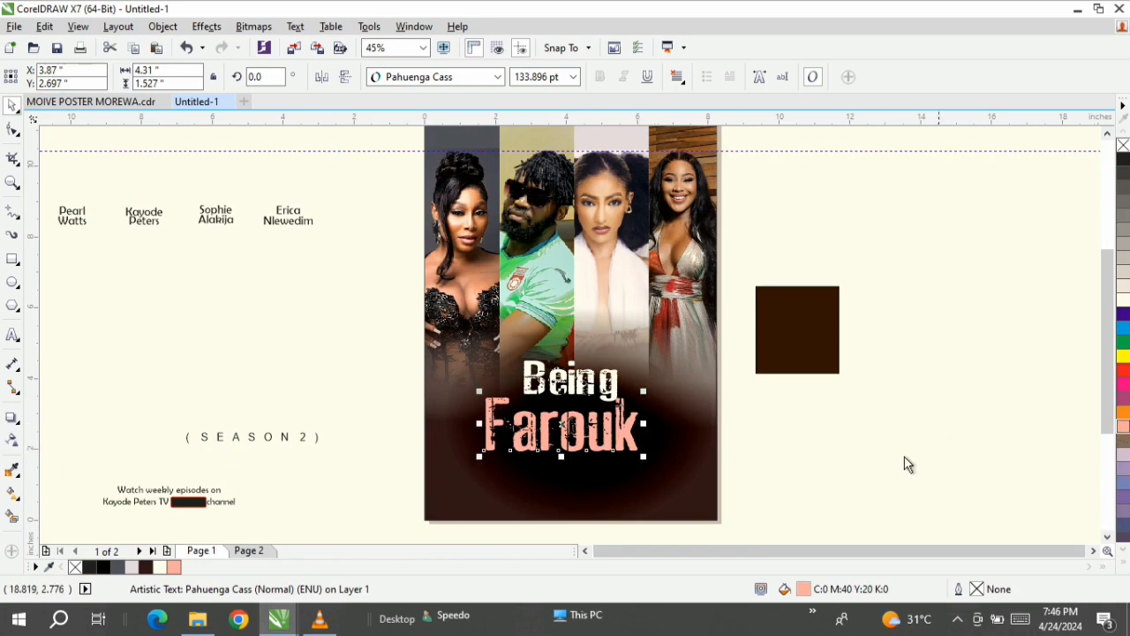
{"action": "mouse_move", "coordinate": [644, 456]}
{"action": "left_mouse_down"}
{"action": "mouse_move", "coordinate": [668, 473]}
{"action": "mouse_move", "coordinate": [658, 469]}
{"action": "left_mouse_up"}
- Reposition the word "Being" over "Farouk" and enlarge it to about 2.77 inches wide
{"action": "left_click_drag", "start_coordinate": [580, 433], "coordinate": [606, 402]}
{"action": "left_click", "coordinate": [584, 399]}
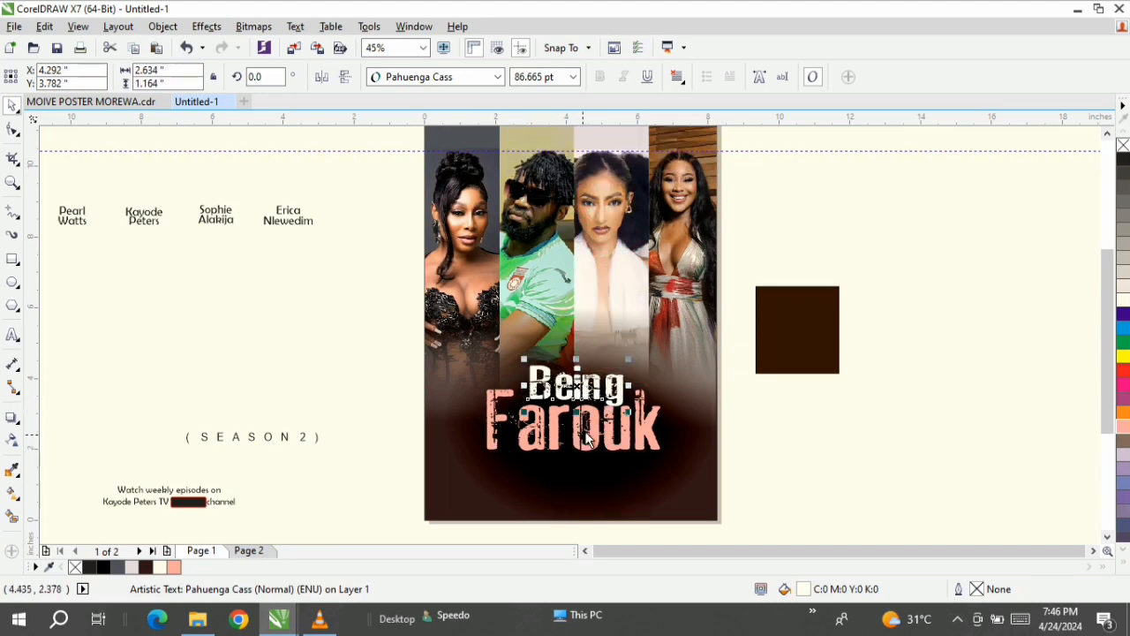
{"action": "left_click_drag", "start_coordinate": [525, 363], "coordinate": [519, 353]}
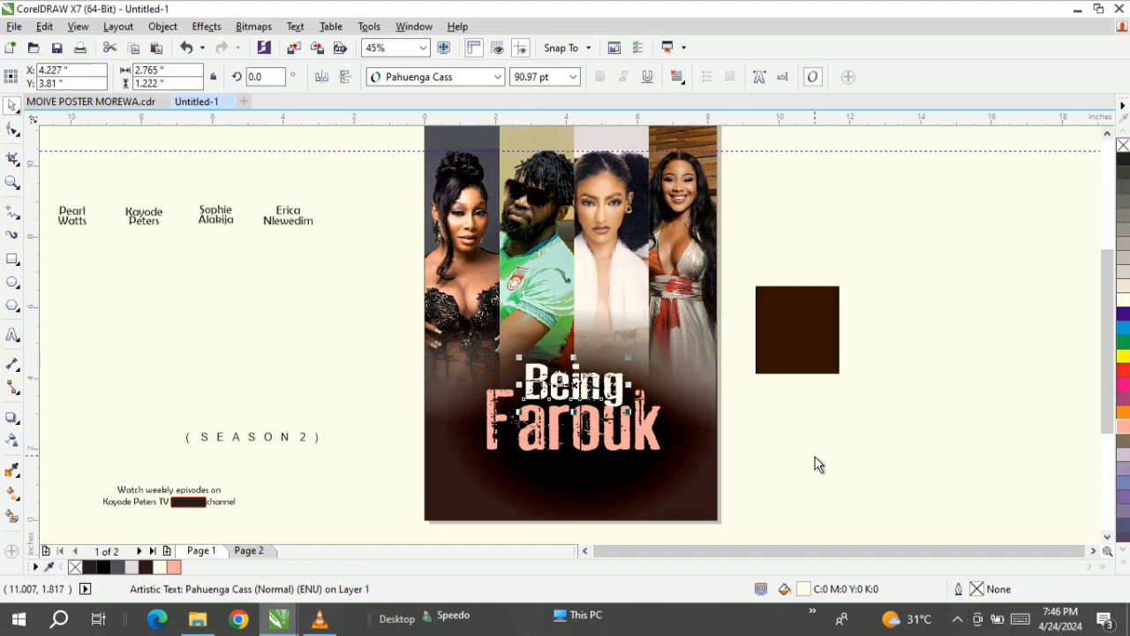
- Group the two lines of the fourth cast name and move them onto the lower part of the fourth photo strip
{"action": "left_click", "coordinate": [291, 228]}
{"action": "left_click_drag", "start_coordinate": [349, 184], "coordinate": [315, 216]}
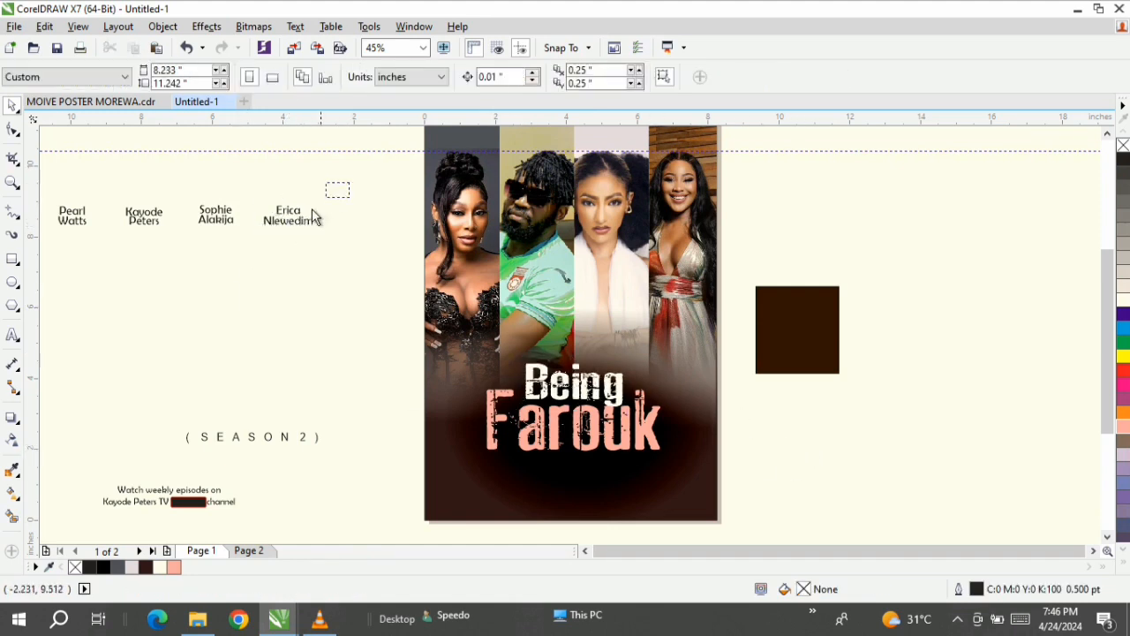
{"action": "left_click_drag", "start_coordinate": [254, 256], "coordinate": [254, 256]}
{"action": "left_click_drag", "start_coordinate": [288, 219], "coordinate": [679, 345]}
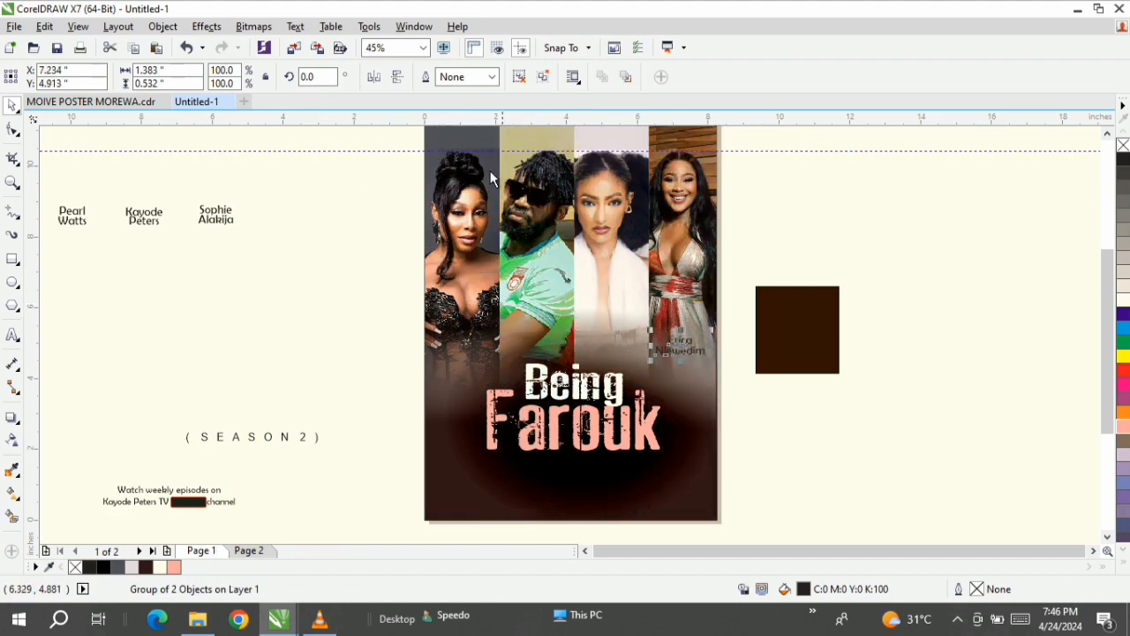
- Ungroup the fourth cast name and fill both of its lines white (C0 M0 Y0 K0)
{"action": "left_click", "coordinate": [522, 78]}
{"action": "left_click", "coordinate": [755, 327]}
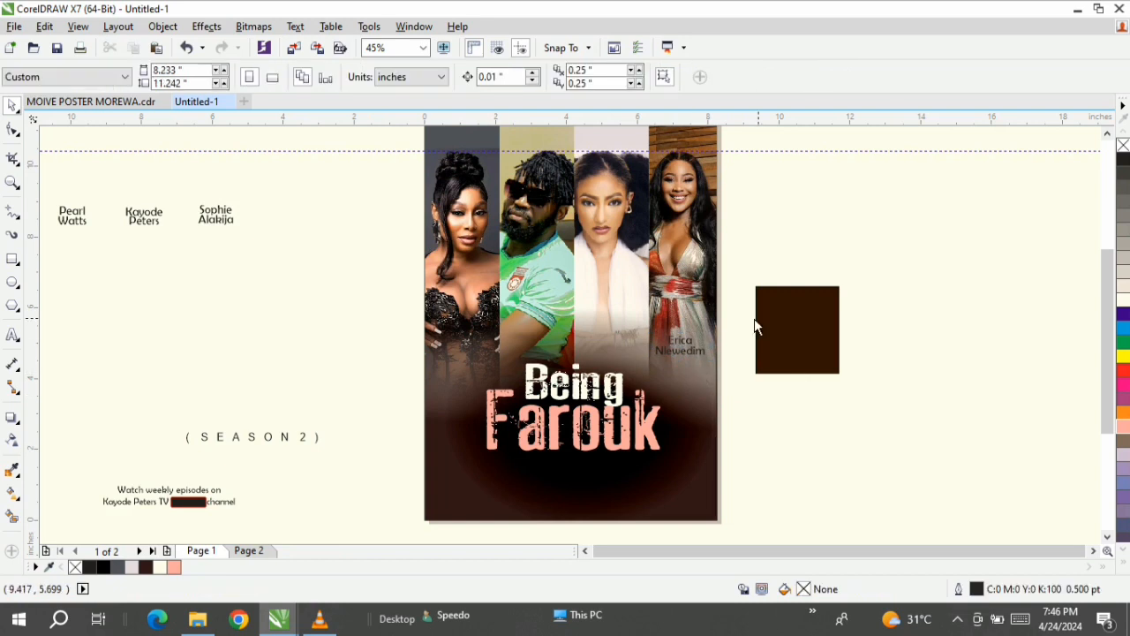
{"action": "left_click", "coordinate": [667, 353]}
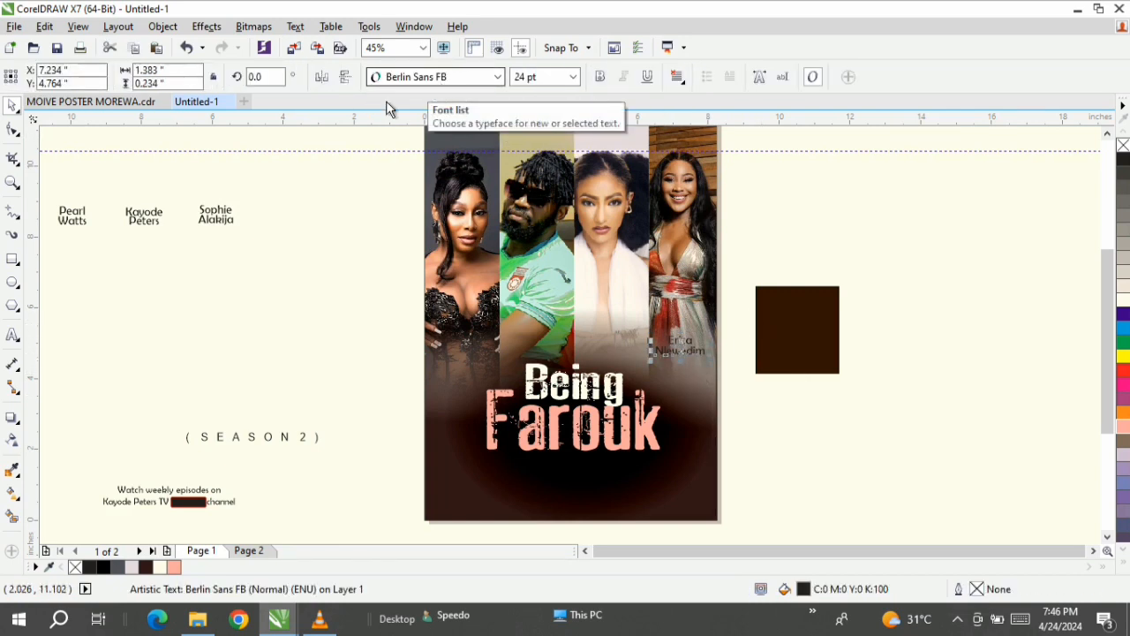
{"action": "left_click_drag", "start_coordinate": [745, 313], "coordinate": [631, 370]}
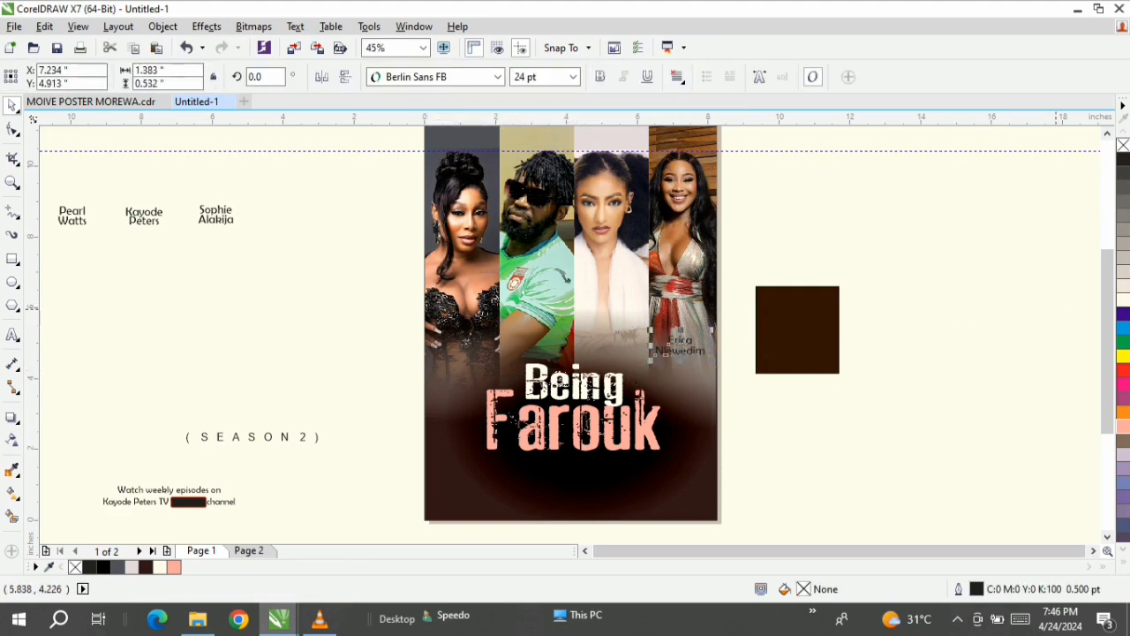
{"action": "left_click", "coordinate": [1124, 299]}
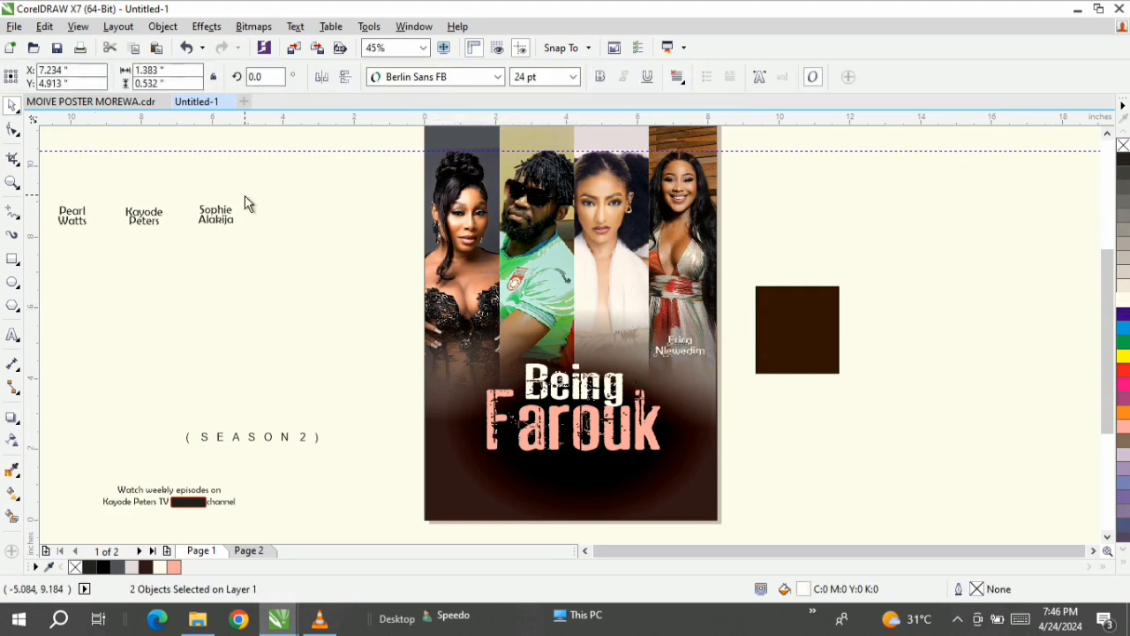
- Group the two lines of the third cast name, place them low on the third photo strip, and fill them white
{"action": "left_click_drag", "start_coordinate": [250, 195], "coordinate": [181, 248]}
{"action": "key", "text": "ctrl+g"}
{"action": "left_click_drag", "start_coordinate": [220, 213], "coordinate": [627, 348]}
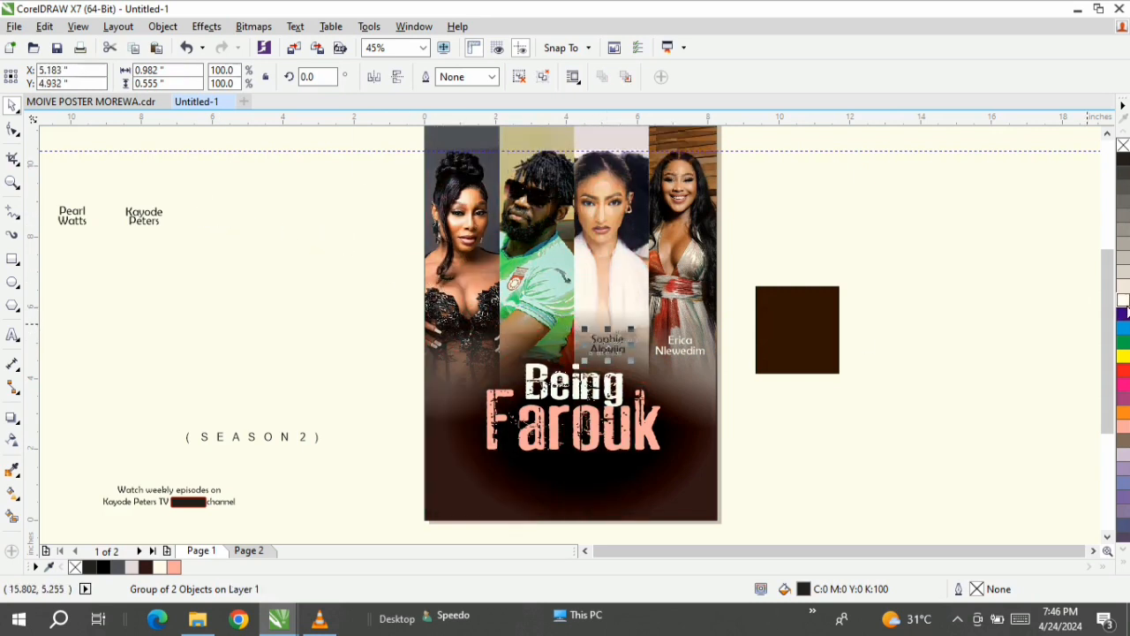
- Move the second cast name as a group onto the lower part of the second photo strip and fill it white
{"action": "left_click_drag", "start_coordinate": [221, 177], "coordinate": [83, 267]}
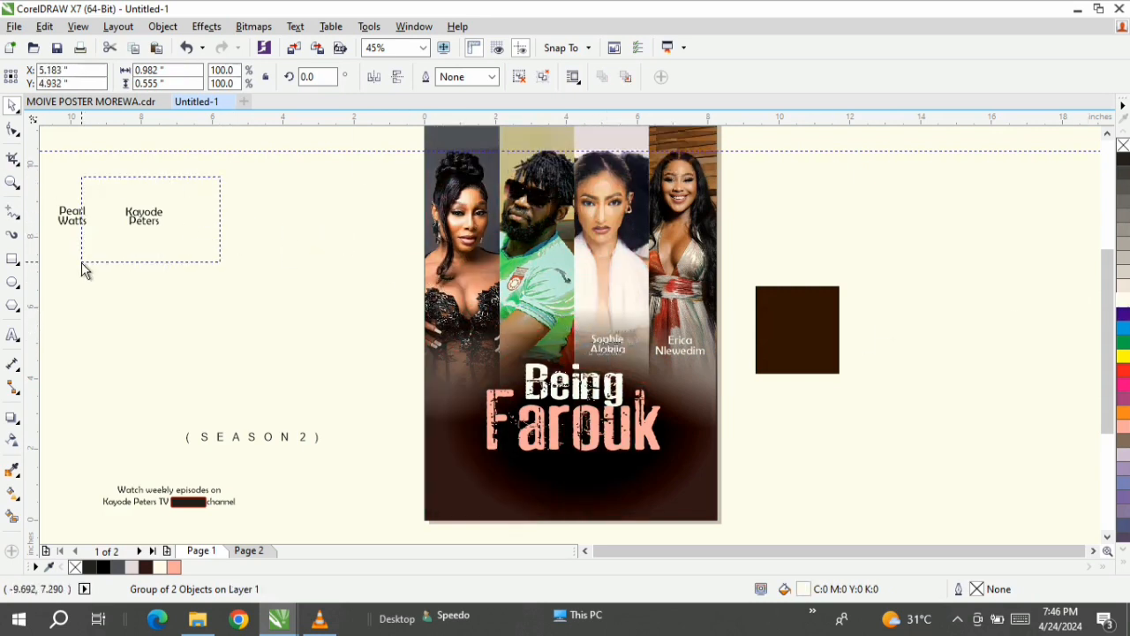
{"action": "left_click_drag", "start_coordinate": [150, 222], "coordinate": [541, 342]}
{"action": "left_click", "coordinate": [1123, 300]}
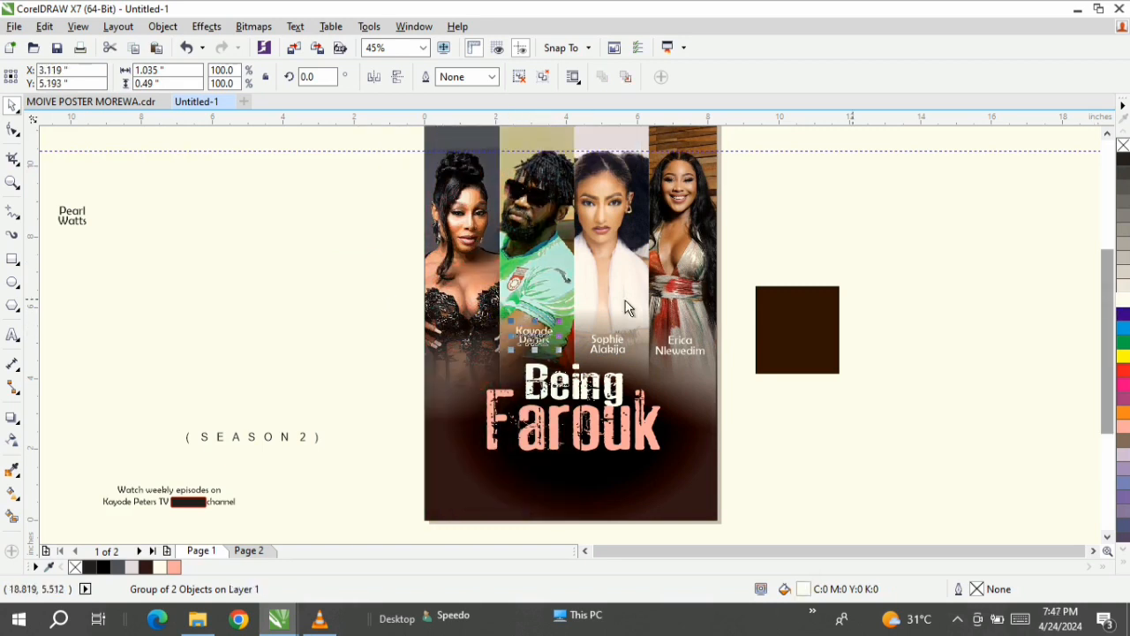
- Move the first cast name as a group onto the lower part of the first photo strip and fill it white
{"action": "left_click_drag", "start_coordinate": [130, 201], "coordinate": [46, 250]}
{"action": "left_click_drag", "start_coordinate": [164, 226], "coordinate": [548, 342]}
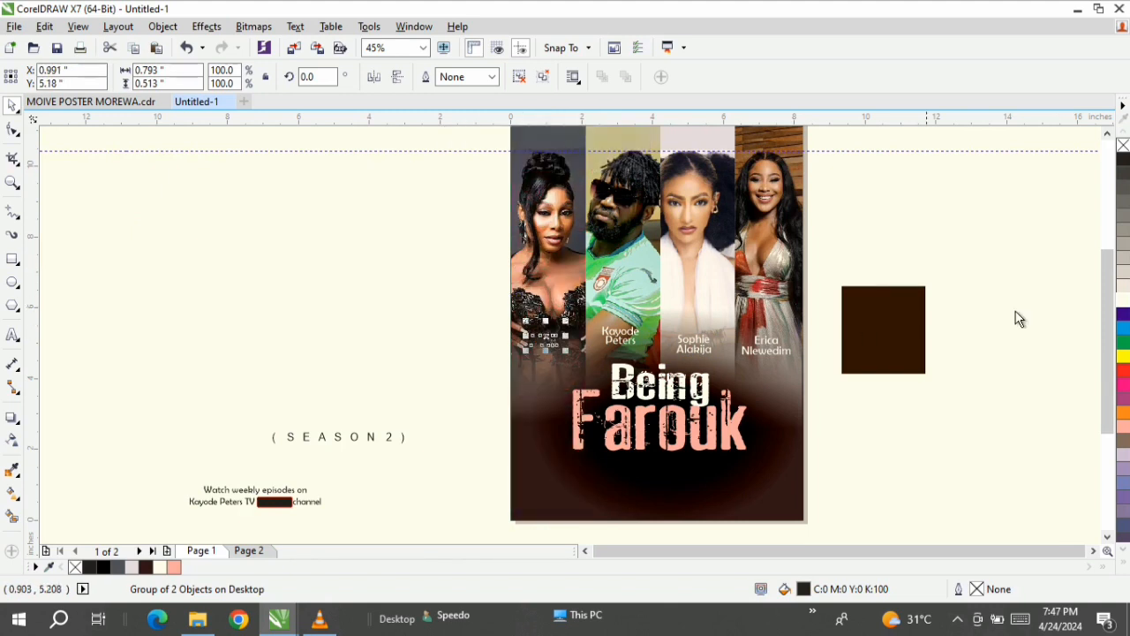
{"action": "left_click", "coordinate": [1123, 299]}
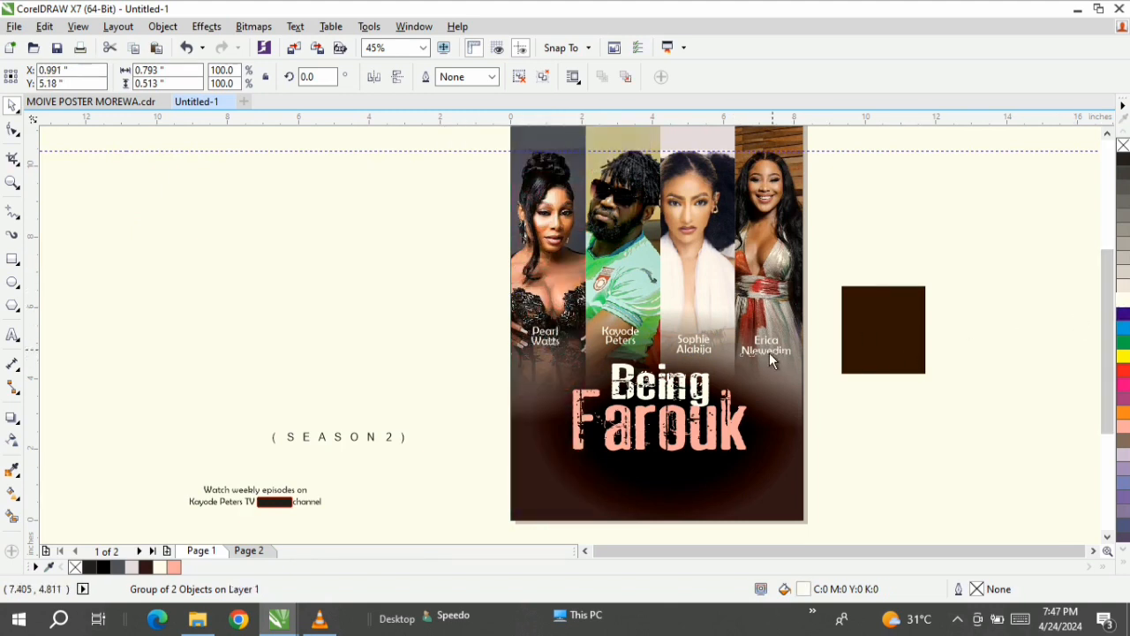
- Group the two lines of the fourth cast name on the poster again
{"action": "left_click", "coordinate": [769, 352]}
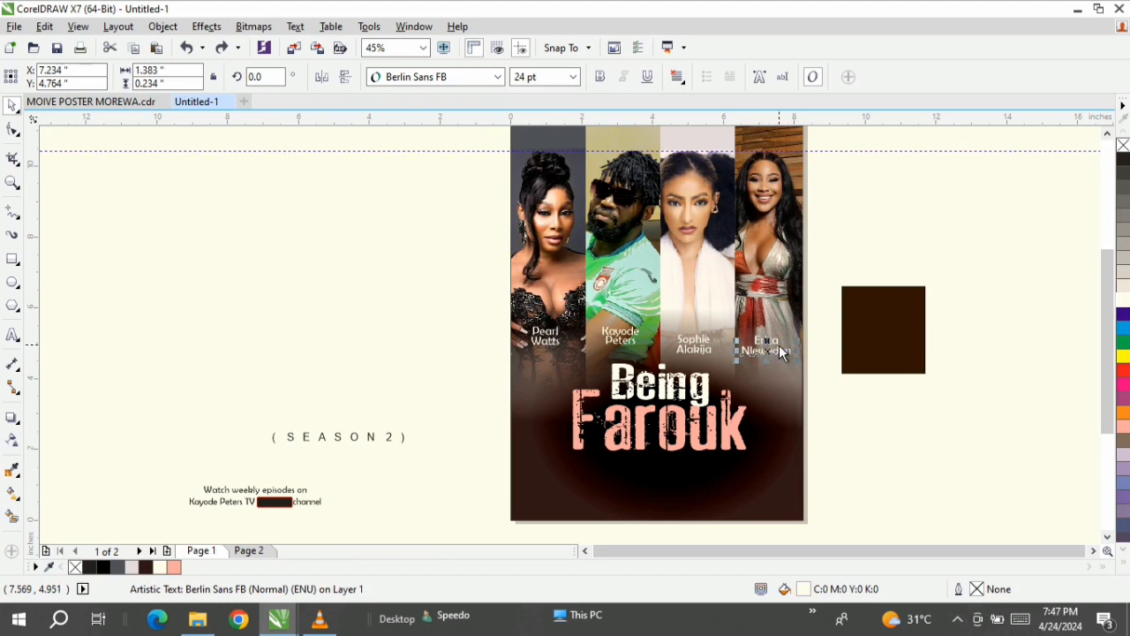
{"action": "left_click", "coordinate": [777, 349], "text": "shift"}
{"action": "key", "text": "ctrl+g"}
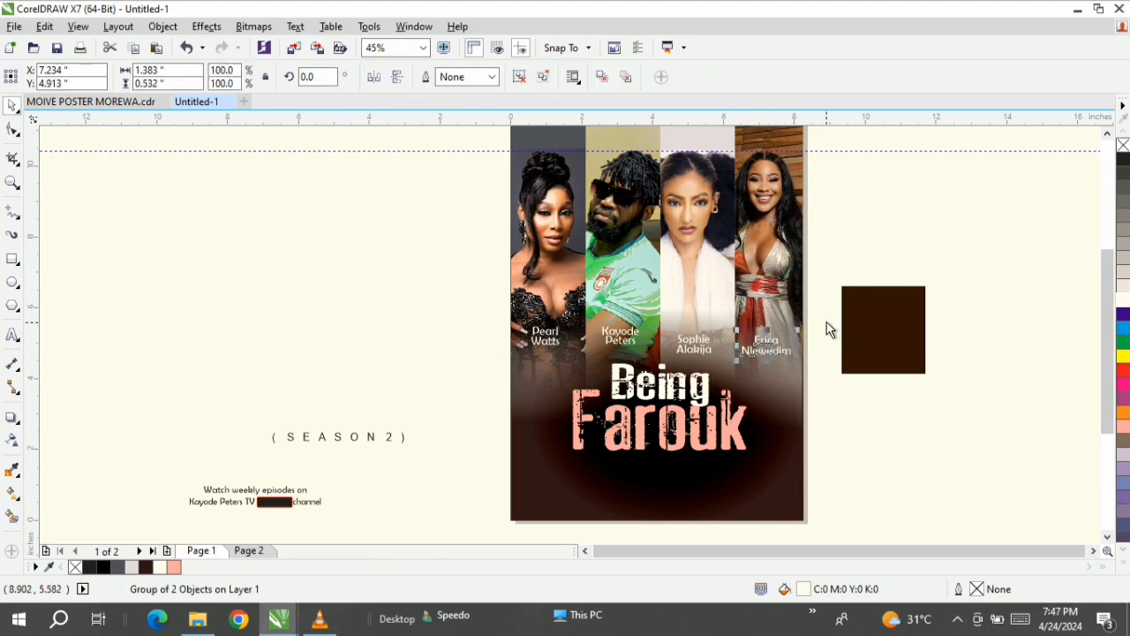
- Align the four cast names along their bottom edges and raise them together slightly
{"action": "left_click_drag", "start_coordinate": [826, 319], "coordinate": [484, 360]}
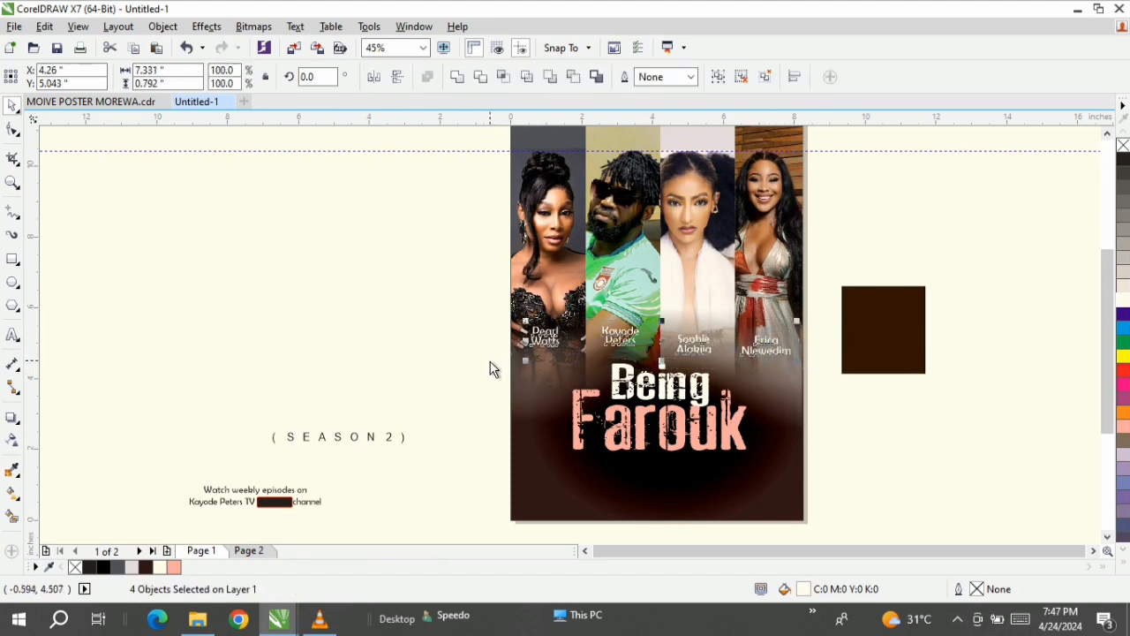
{"action": "key", "text": "b"}
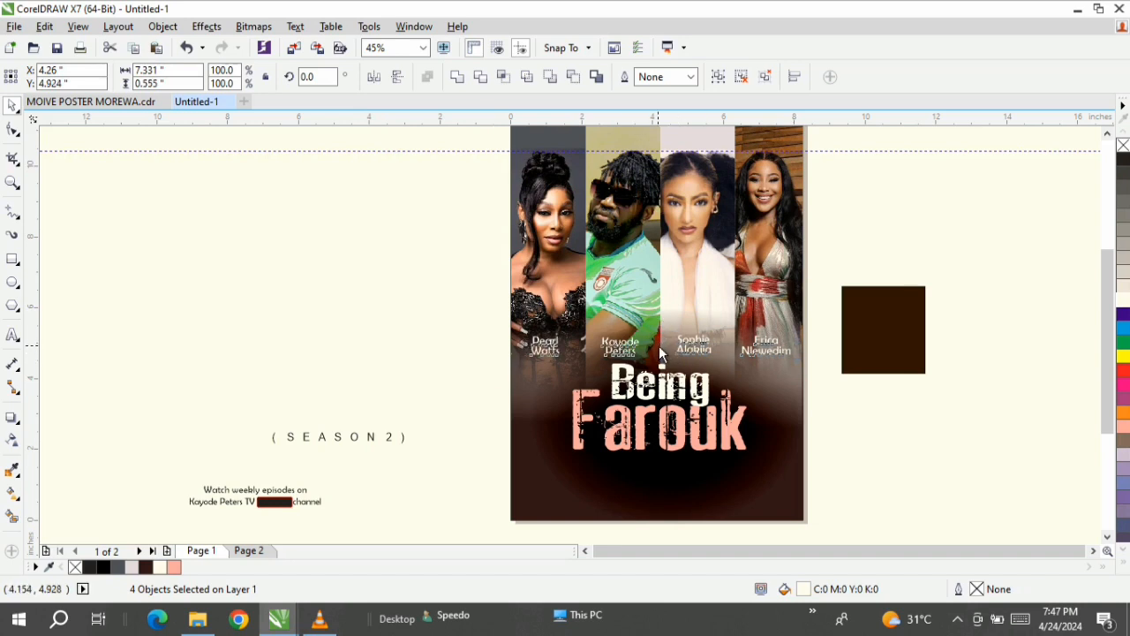
{"action": "left_click_drag", "start_coordinate": [661, 353], "coordinate": [662, 350]}
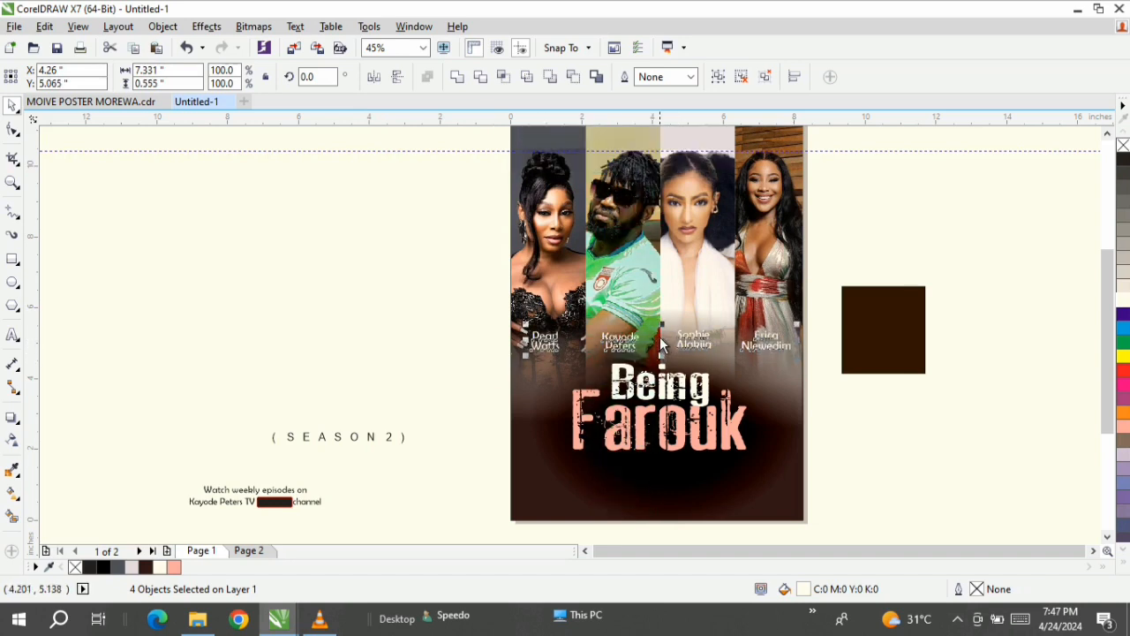
- Stretch the dark brown transparent rectangle upward to about 8.62 inches high behind the title and cast names
{"action": "left_click", "coordinate": [782, 505]}
{"action": "left_click_drag", "start_coordinate": [653, 284], "coordinate": [656, 239]}
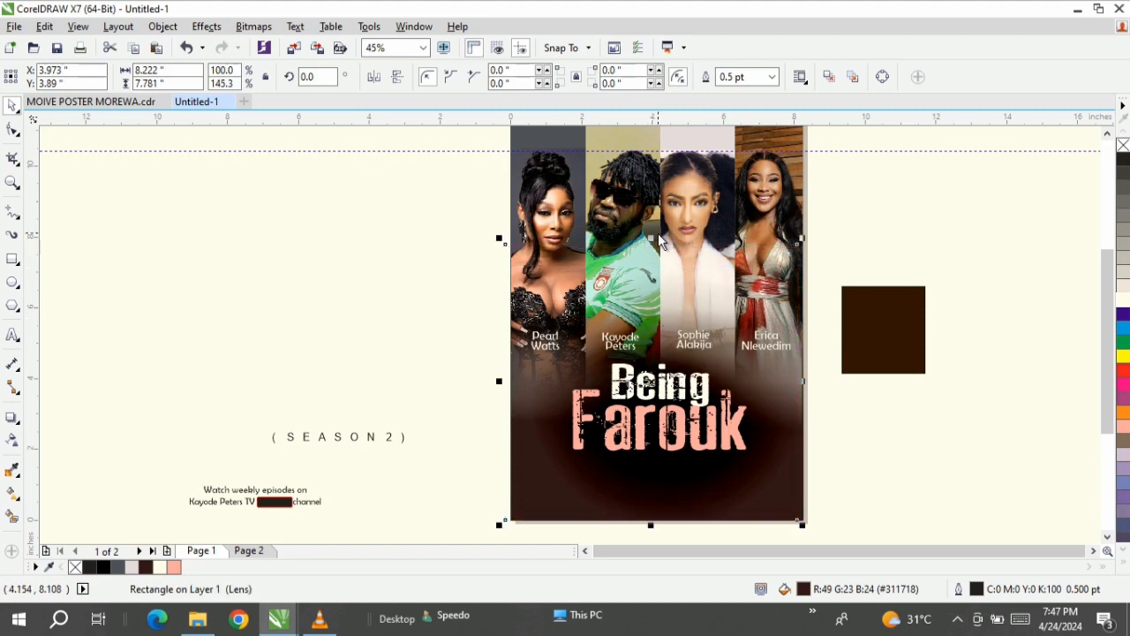
{"action": "left_click_drag", "start_coordinate": [653, 245], "coordinate": [652, 214]}
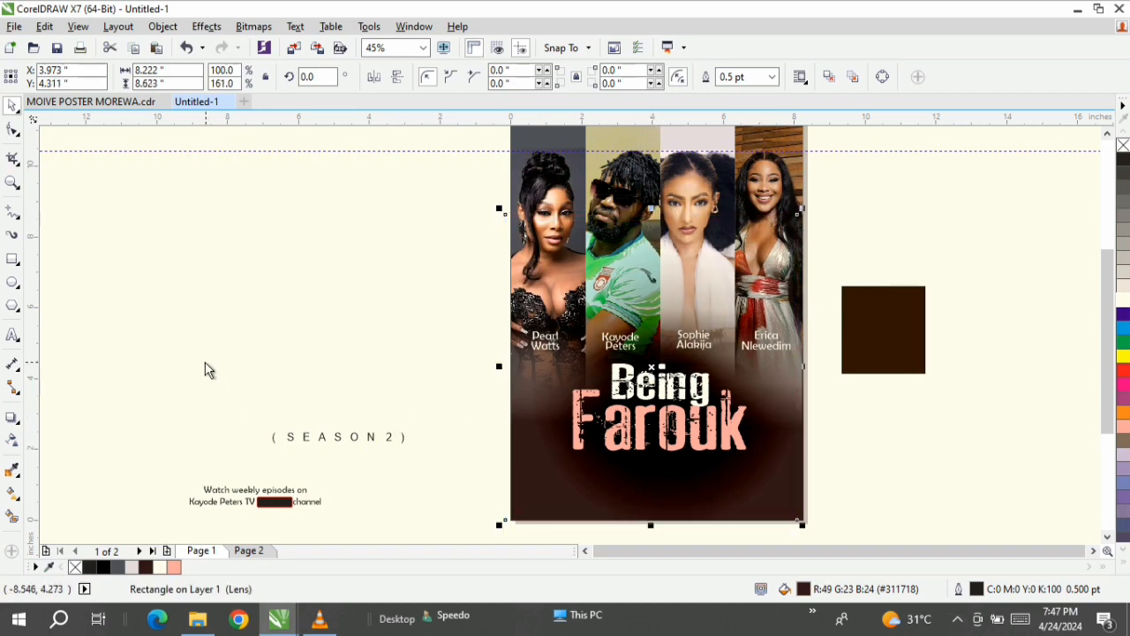
{"action": "left_click", "coordinate": [236, 366]}
- Change the "( SEASON 2 )" line to the Century Gothic font
{"action": "left_click", "coordinate": [337, 441]}
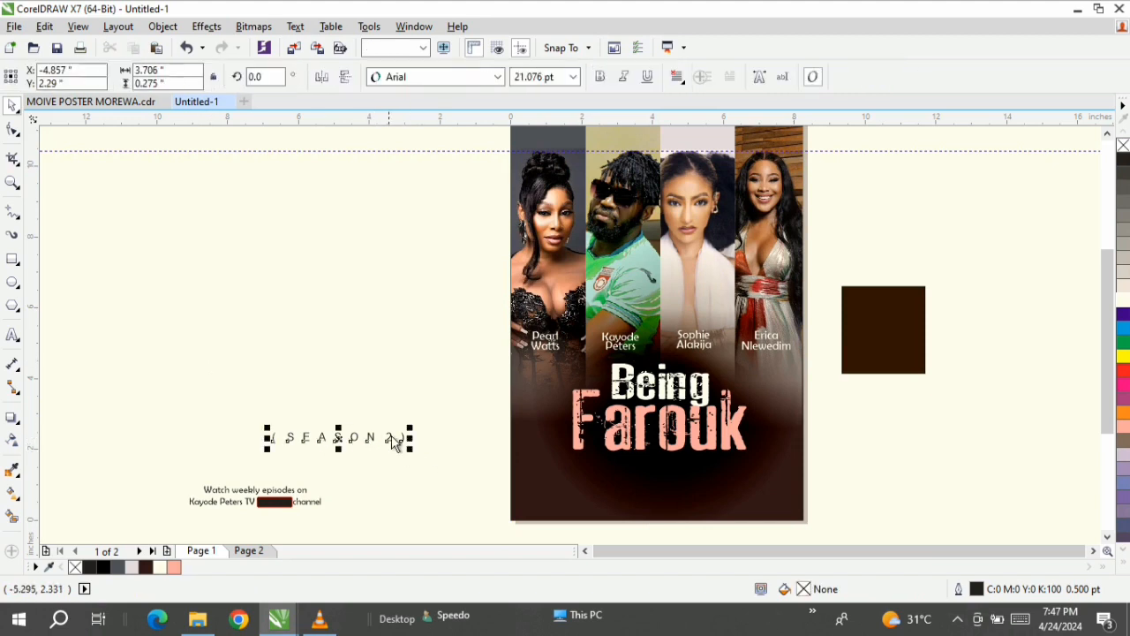
{"action": "left_click", "coordinate": [452, 82]}
{"action": "left_click", "coordinate": [439, 162]}
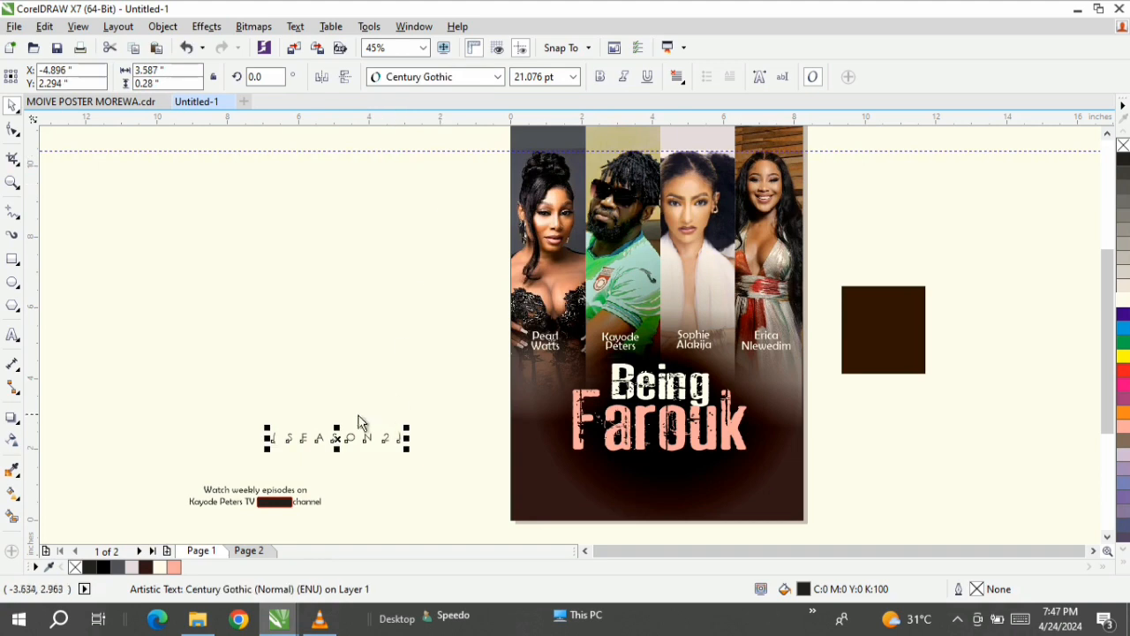
- Place the "( SEASON 2 )" line just beneath "Farouk" on the poster and fill it white (C0 M0 Y0 K0)
{"action": "left_click_drag", "start_coordinate": [383, 443], "coordinate": [636, 472]}
{"action": "left_click", "coordinate": [1123, 292]}
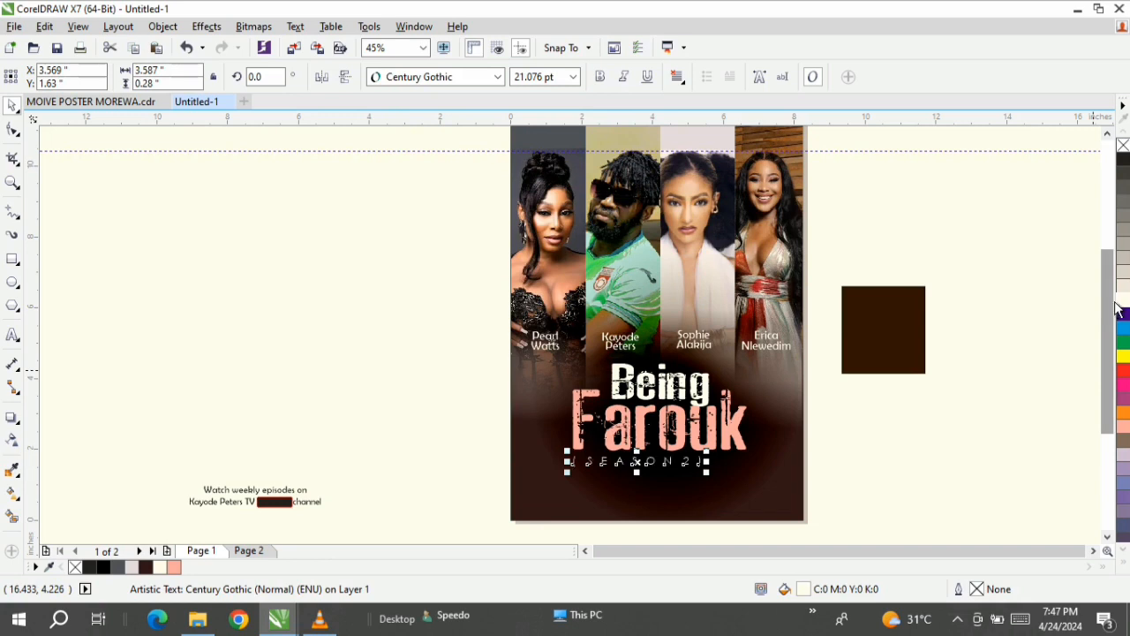
{"action": "mouse_move", "coordinate": [634, 466]}
{"action": "left_mouse_down"}
{"action": "mouse_move", "coordinate": [651, 477]}
{"action": "mouse_move", "coordinate": [644, 471]}
{"action": "left_mouse_up"}
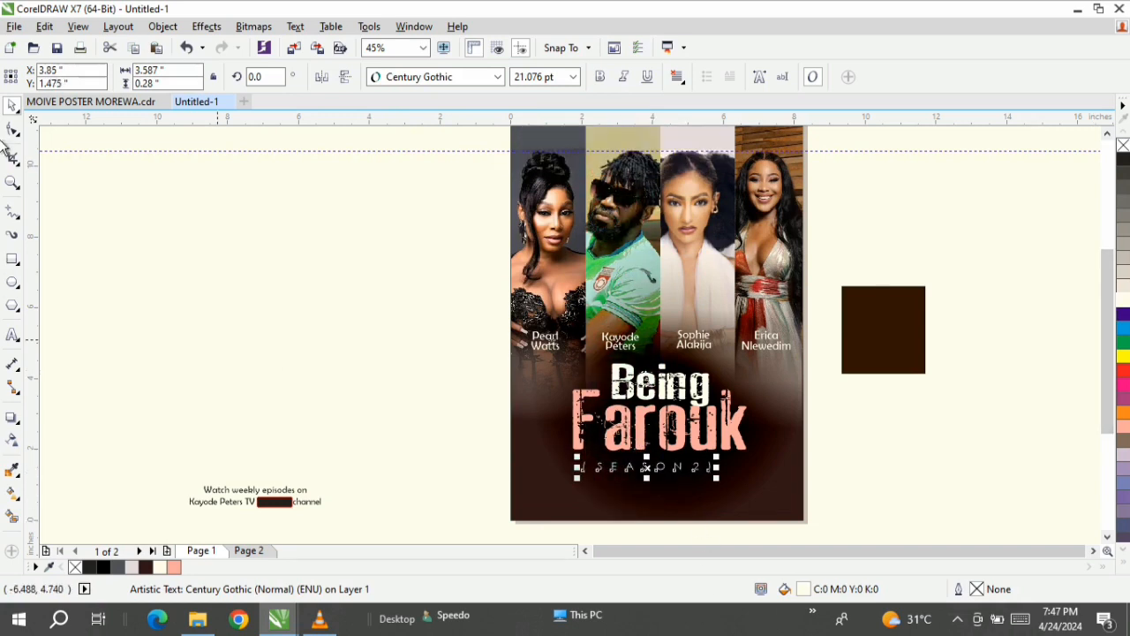
- Widen the letter spacing of the "( SEASON 2 )" line until the line is about 3.96 inches wide
{"action": "left_click", "coordinate": [12, 129]}
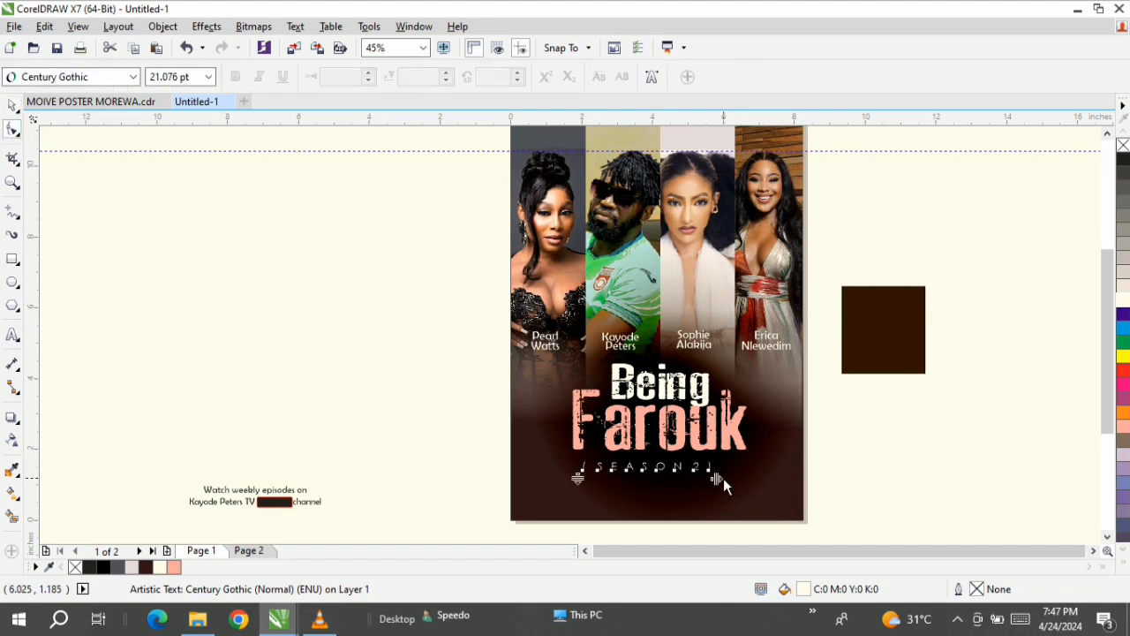
{"action": "left_click_drag", "start_coordinate": [720, 480], "coordinate": [731, 506]}
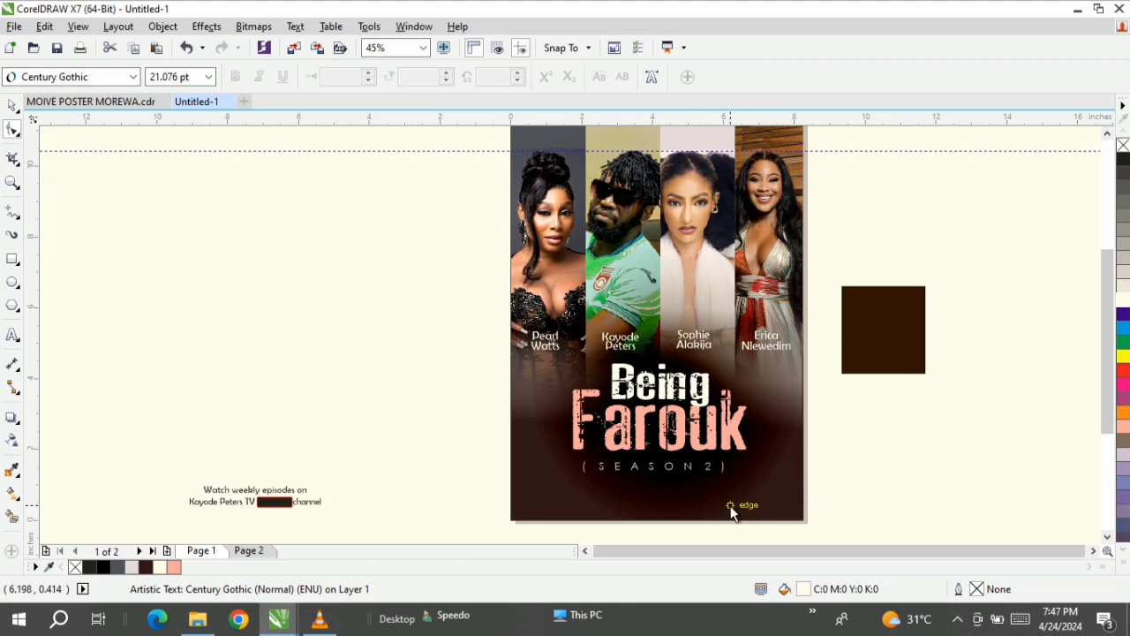
{"action": "left_click", "coordinate": [12, 104]}
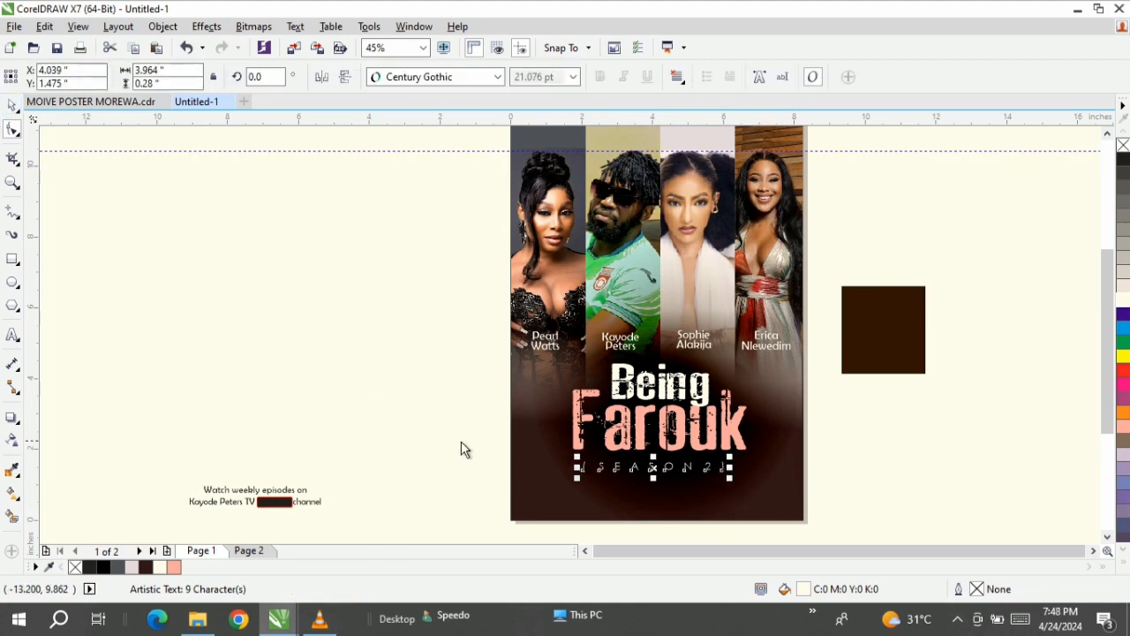
{"action": "left_click", "coordinate": [846, 428]}
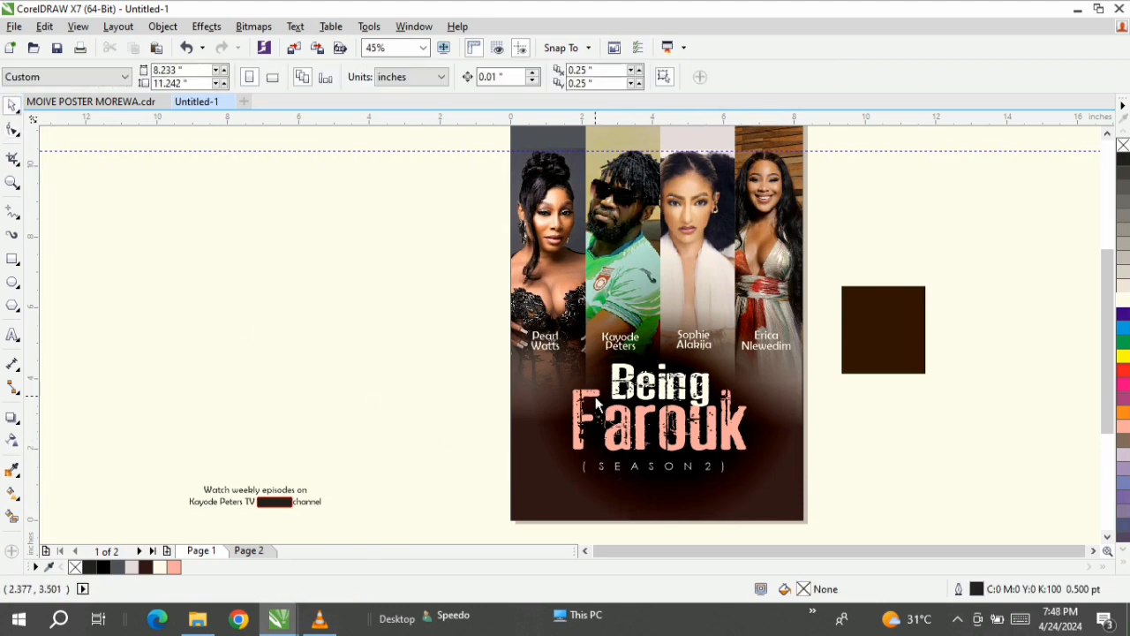
- Center the "( SEASON 2 )" line and the word "Farouk" horizontally on the word "Being"
{"action": "left_click", "coordinate": [655, 472]}
{"action": "left_click", "coordinate": [690, 441], "text": "shift"}
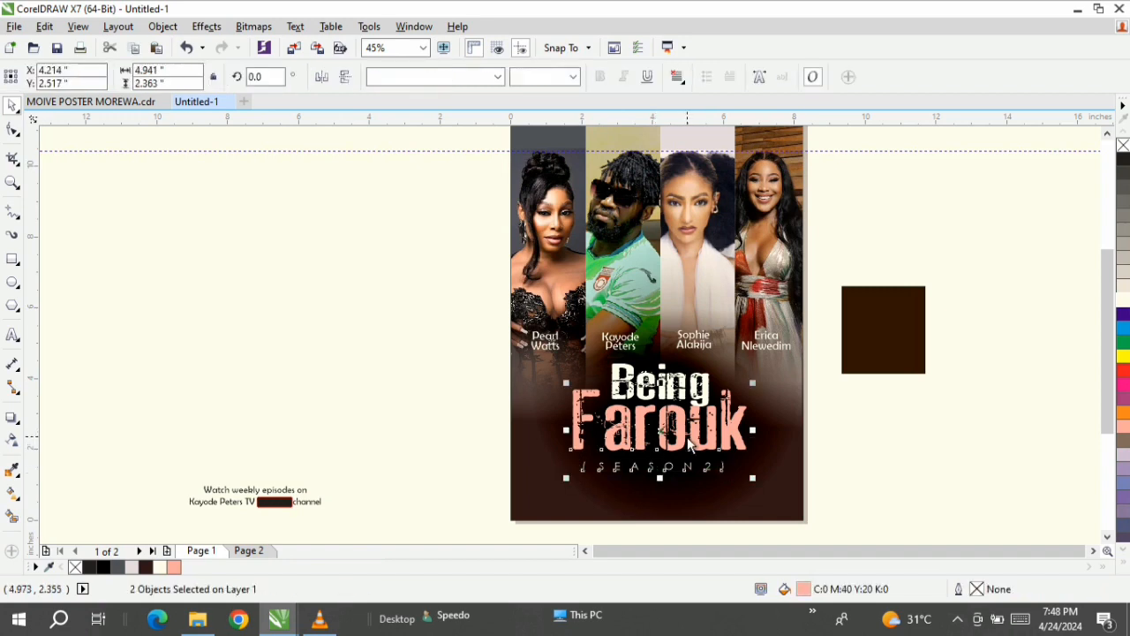
{"action": "left_click", "coordinate": [675, 385], "text": "shift"}
{"action": "key", "text": "c"}
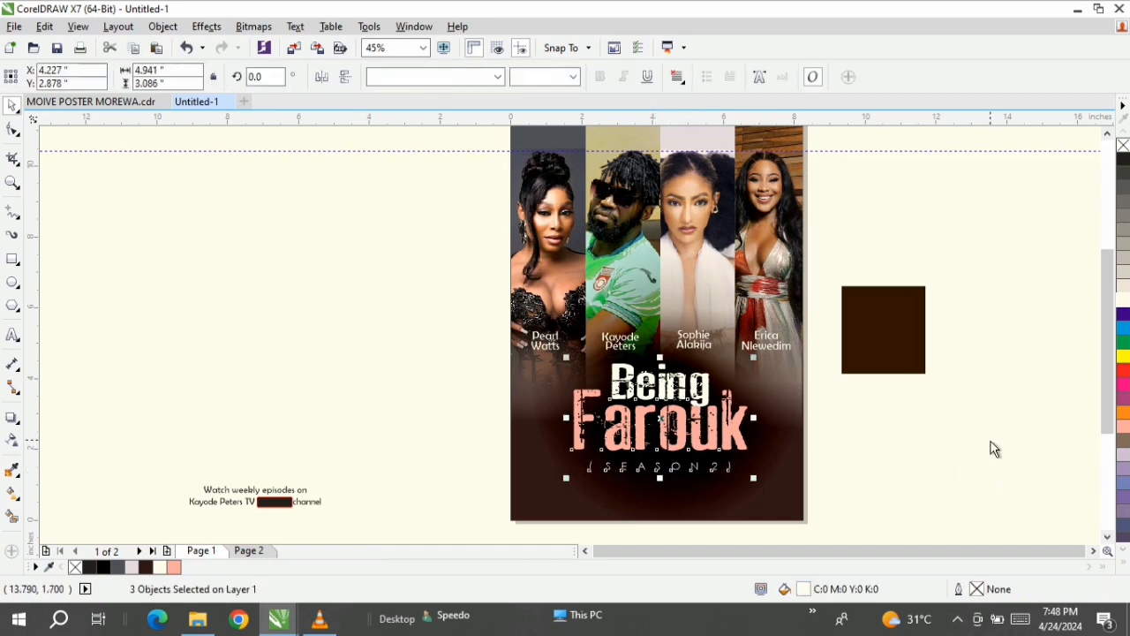
{"action": "left_click", "coordinate": [988, 436]}
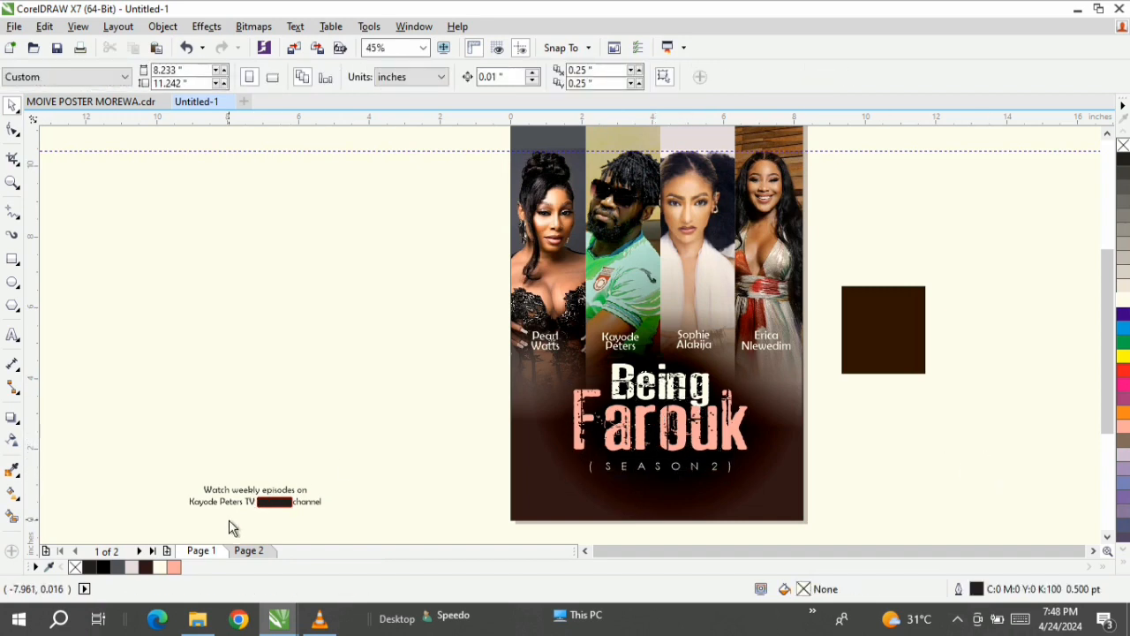
- Place the two-line "Watch weekly episodes on" text beneath the season line on the poster and fill it white (C0 M0 Y0 K0)
{"action": "left_click_drag", "start_coordinate": [178, 454], "coordinate": [363, 520]}
{"action": "left_click_drag", "start_coordinate": [254, 501], "coordinate": [647, 501]}
{"action": "key", "text": "z"}
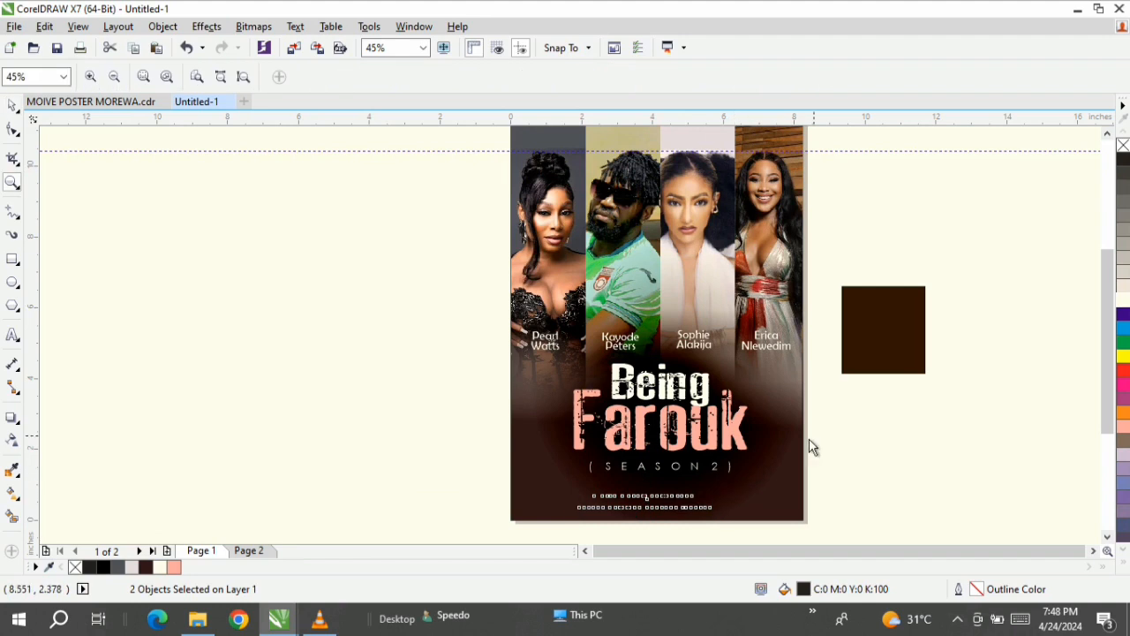
{"action": "left_click_drag", "start_coordinate": [812, 437], "coordinate": [403, 527]}
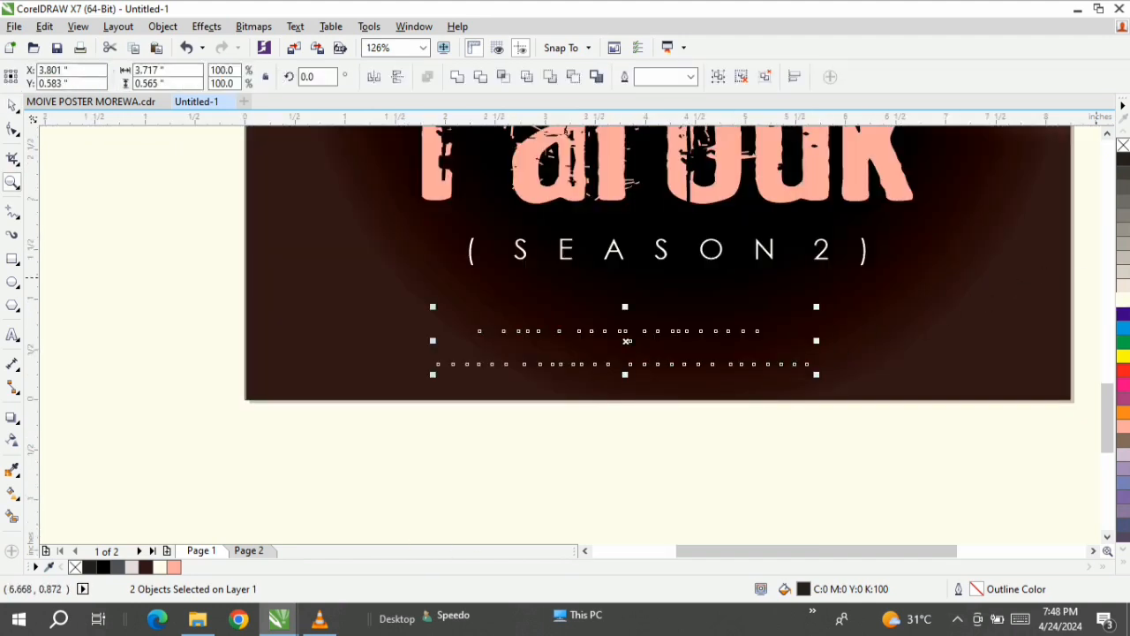
{"action": "scroll", "coordinate": [1114, 309], "scroll_direction": "up", "scroll_amount": 3}
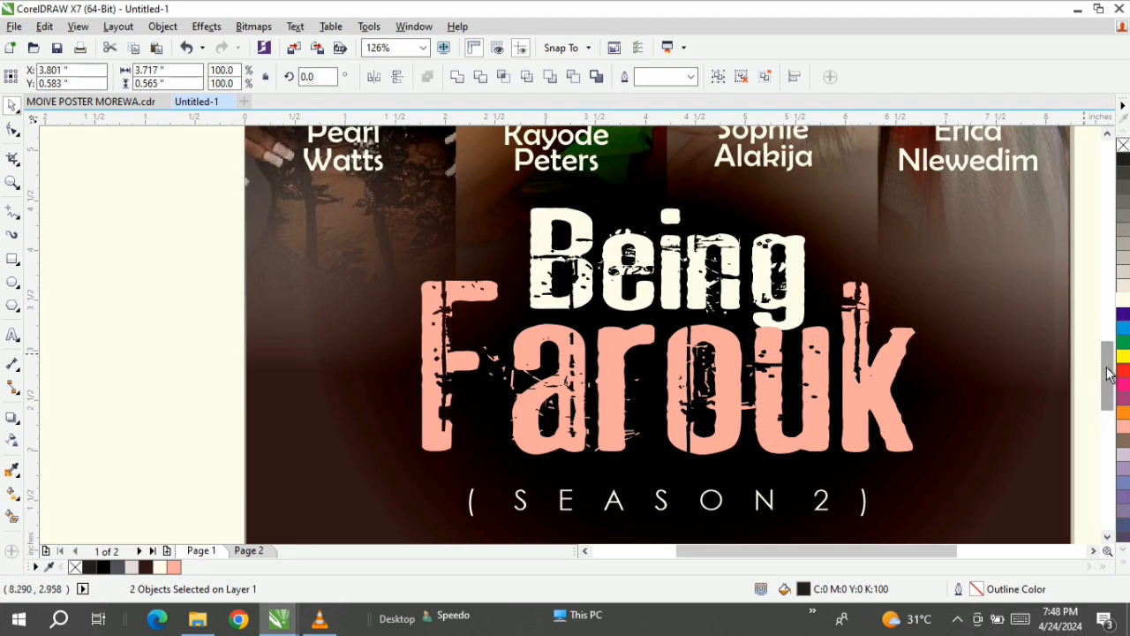
{"action": "left_click_drag", "start_coordinate": [1109, 377], "coordinate": [1109, 415]}
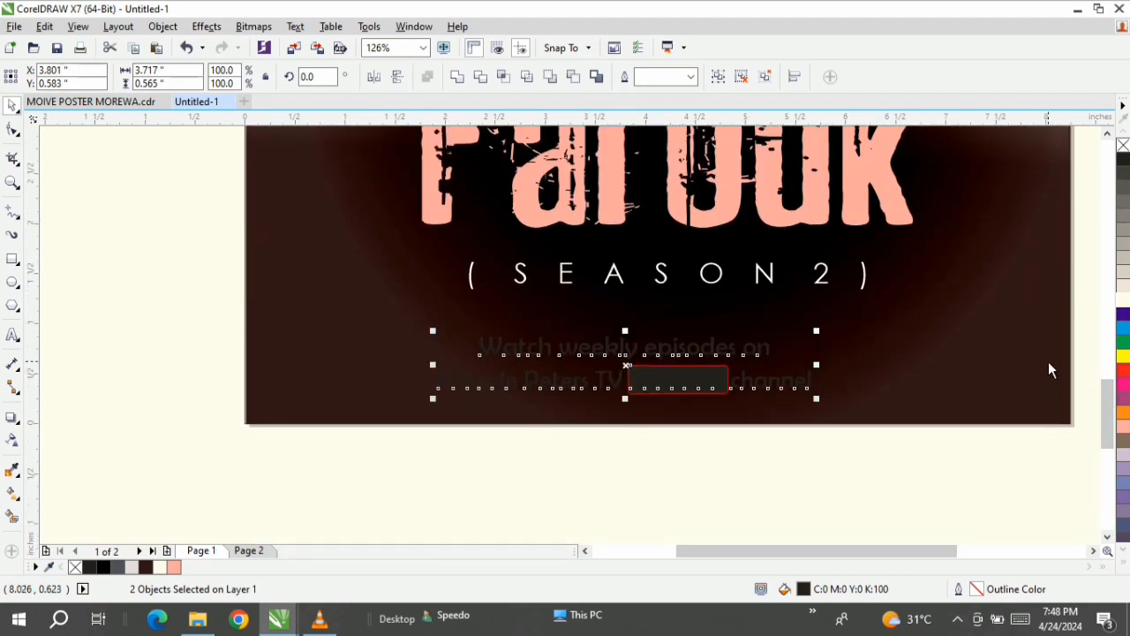
{"action": "left_click", "coordinate": [1123, 301]}
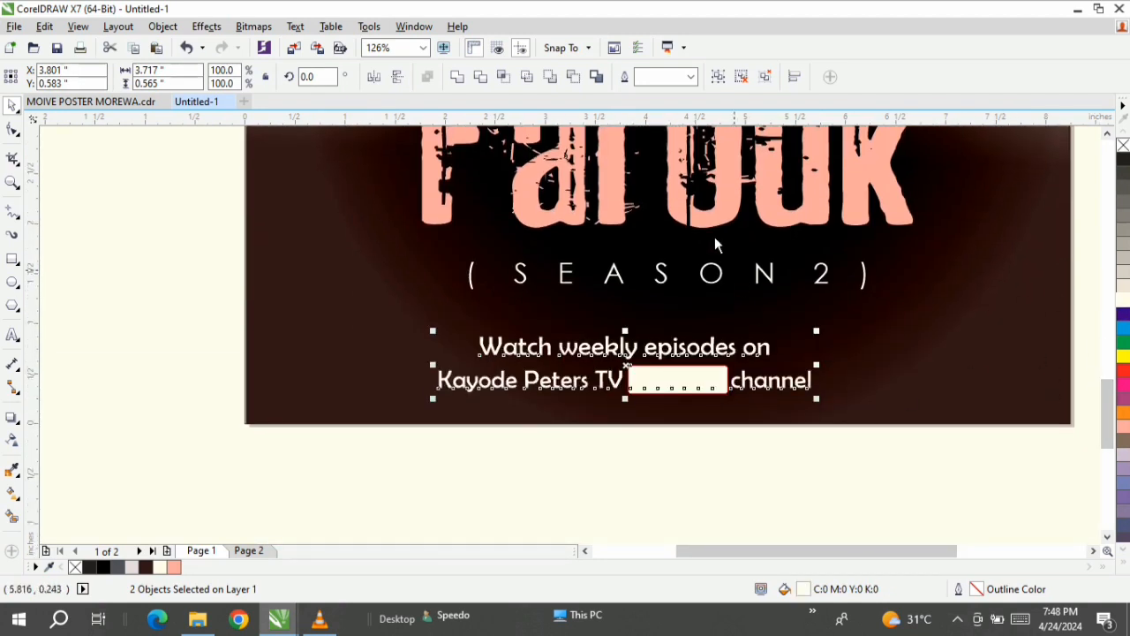
- Fill the rounded rectangle behind the word "YouTube" with red (C0 M100 Y100 K0)
{"action": "left_click", "coordinate": [717, 379]}
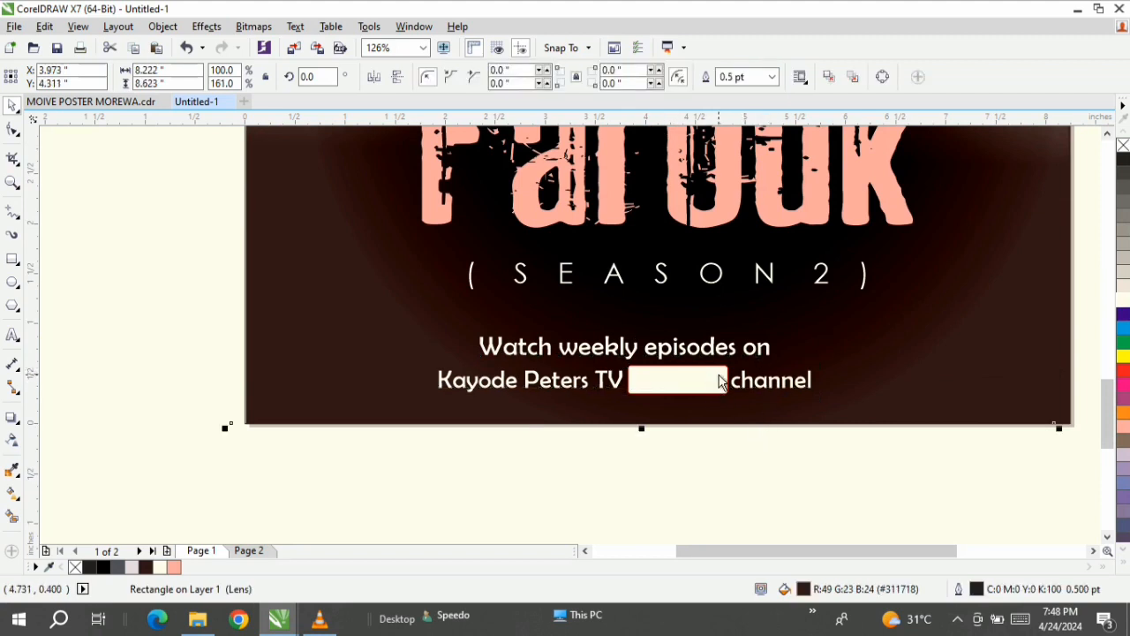
{"action": "left_click", "coordinate": [719, 380], "text": "ctrl"}
{"action": "left_click", "coordinate": [1123, 373]}
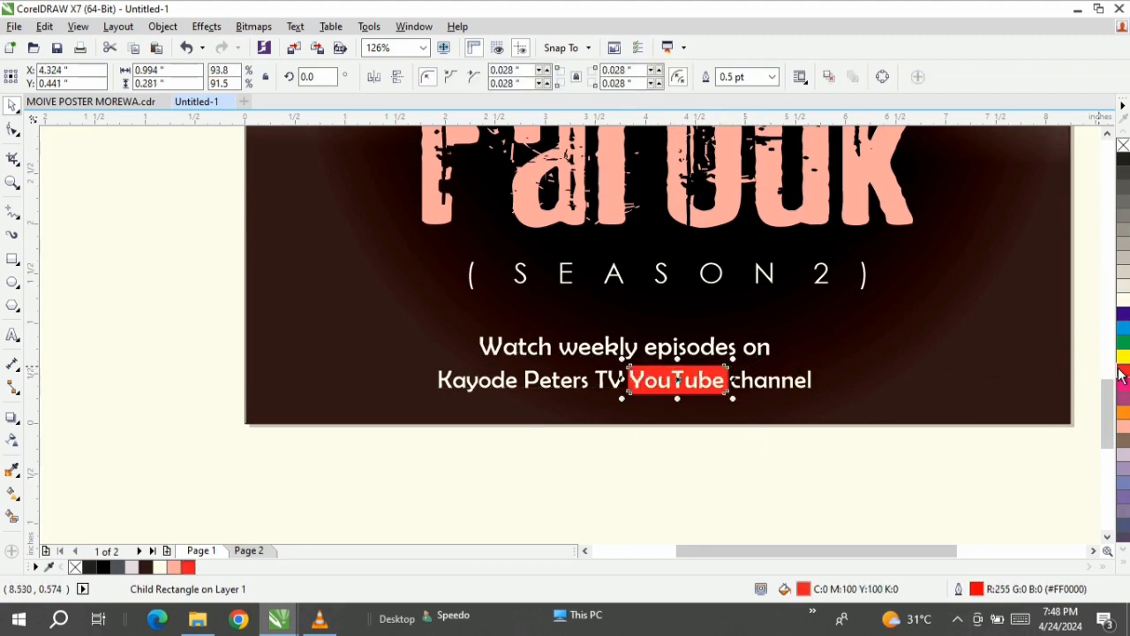
{"action": "left_click", "coordinate": [618, 473]}
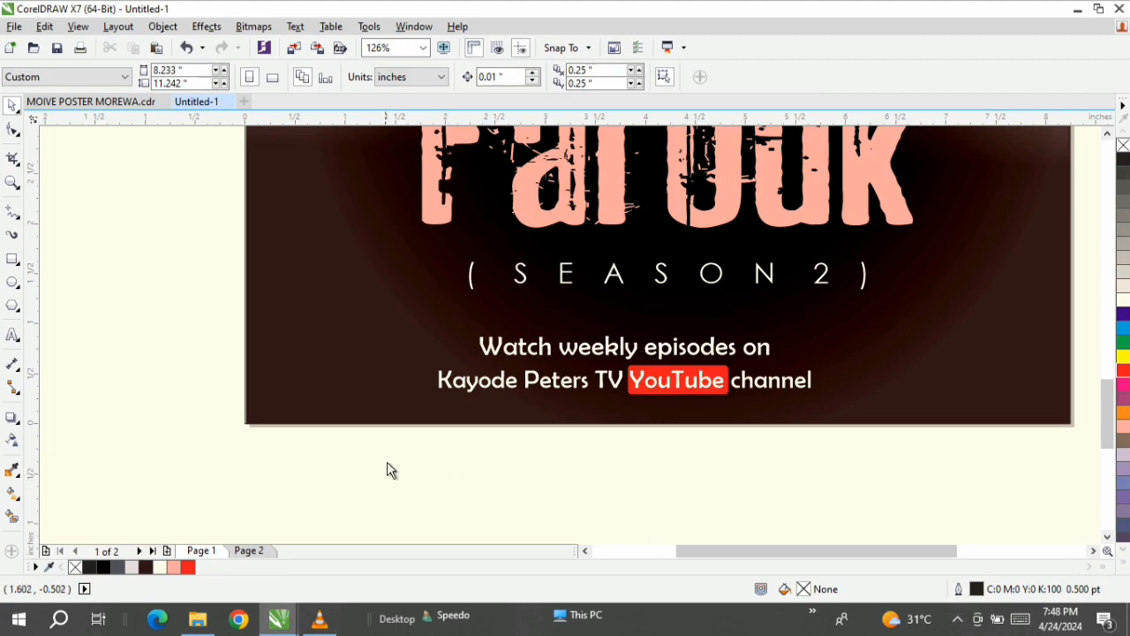
- Center both lines of the weekly-episodes text horizontally on the "( SEASON 2 )" line
{"action": "left_click_drag", "start_coordinate": [386, 470], "coordinate": [821, 329]}
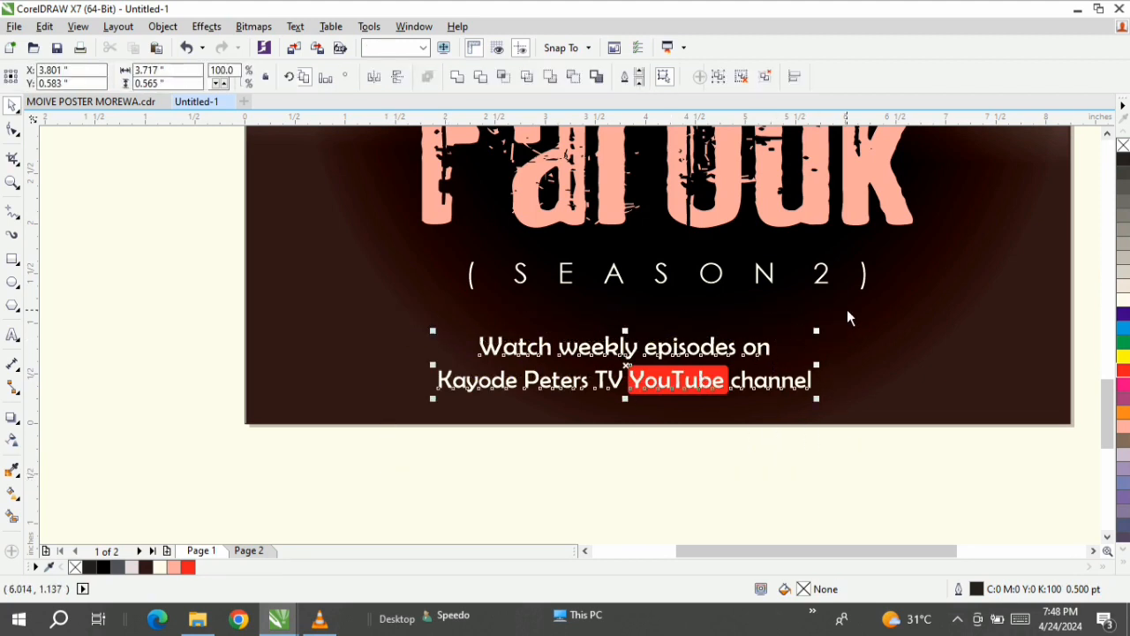
{"action": "left_click", "coordinate": [765, 287], "text": "shift"}
{"action": "key", "text": "c"}
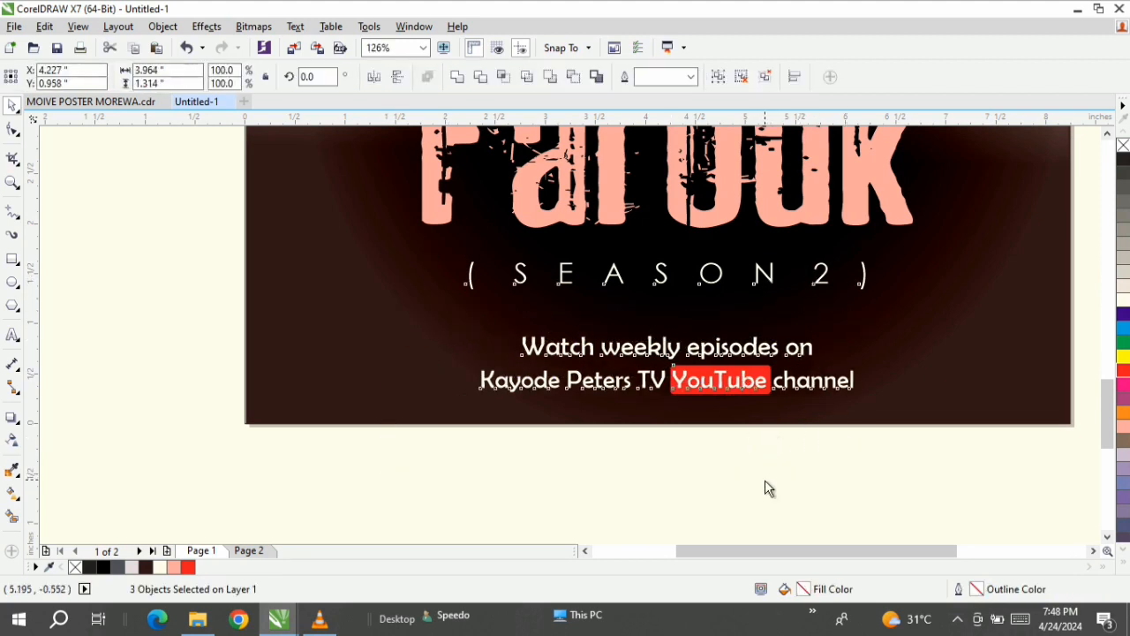
{"action": "left_click", "coordinate": [765, 480]}
- Move both lines of the weekly-episodes text together slightly up toward the season line
{"action": "left_click", "coordinate": [747, 403]}
{"action": "left_click", "coordinate": [749, 378]}
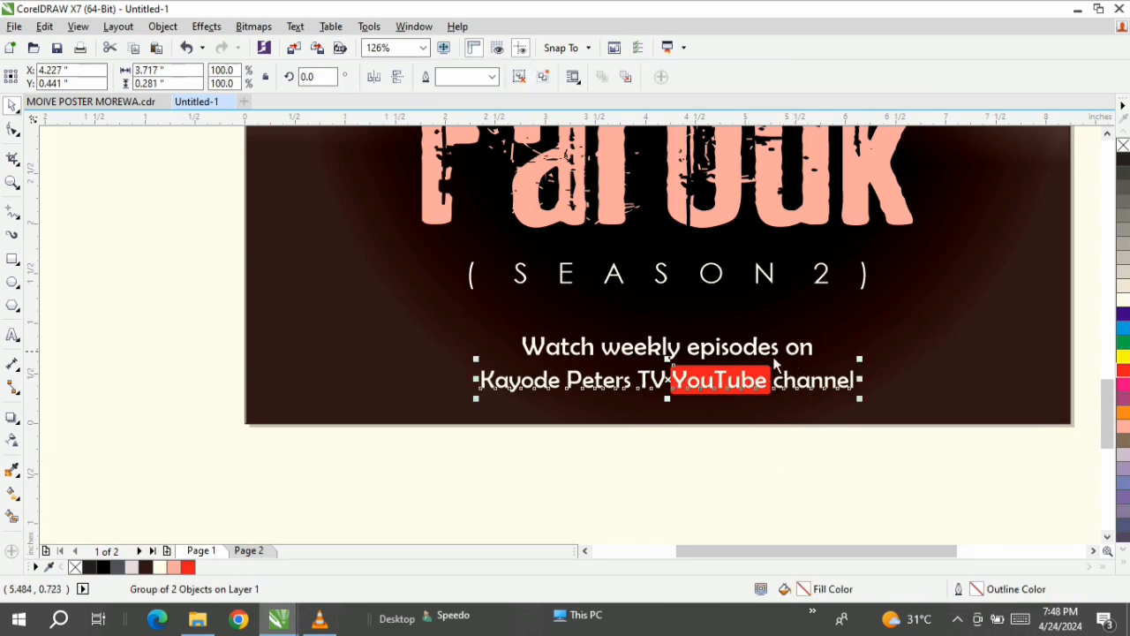
{"action": "left_click_drag", "start_coordinate": [394, 473], "coordinate": [903, 311]}
{"action": "left_click", "coordinate": [901, 311]}
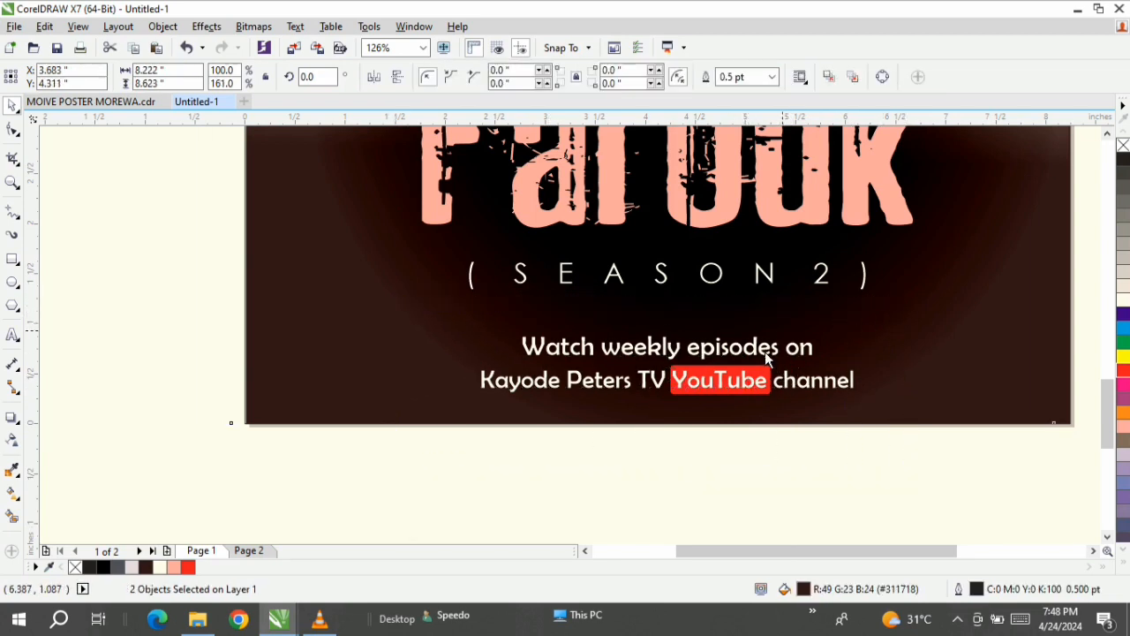
{"action": "left_click", "coordinate": [764, 358]}
{"action": "left_click_drag", "start_coordinate": [412, 465], "coordinate": [917, 313]}
{"action": "left_click_drag", "start_coordinate": [764, 350], "coordinate": [768, 341]}
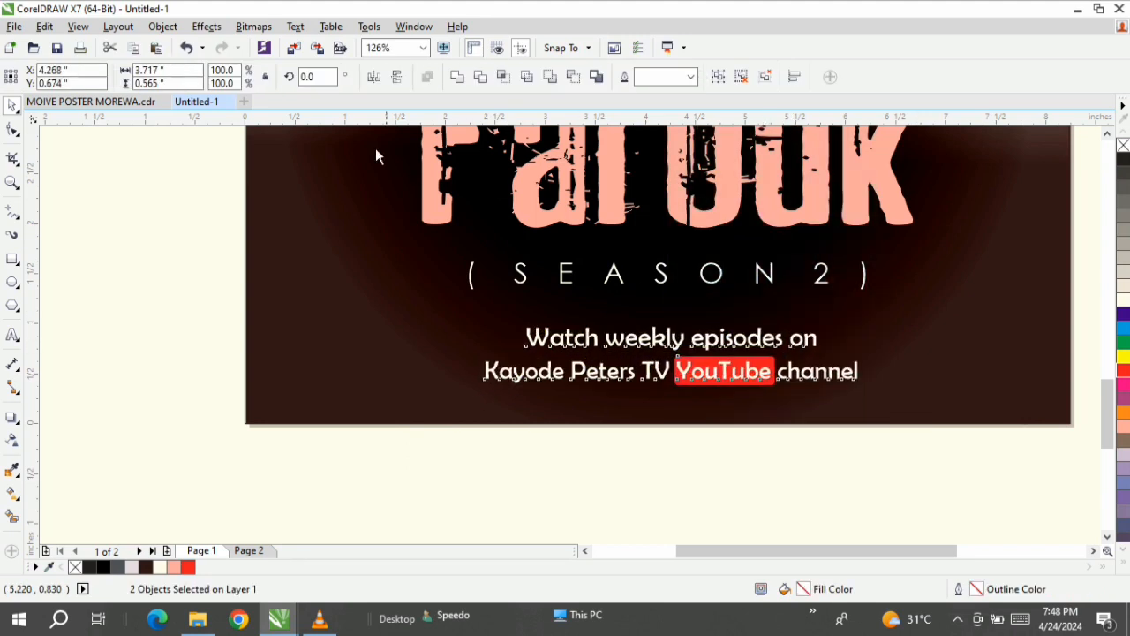
- Delete the spare dark brown square beside the poster and preview the finished poster full-screen
{"action": "key", "text": "shift+F4"}
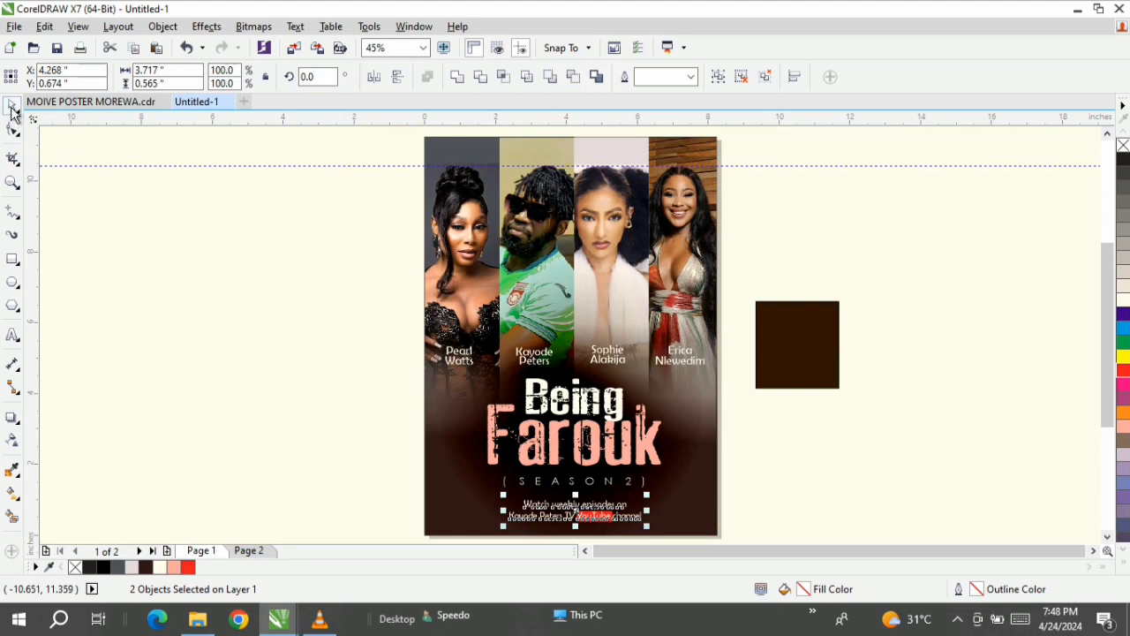
{"action": "left_click", "coordinate": [804, 318]}
{"action": "key", "text": "Delete"}
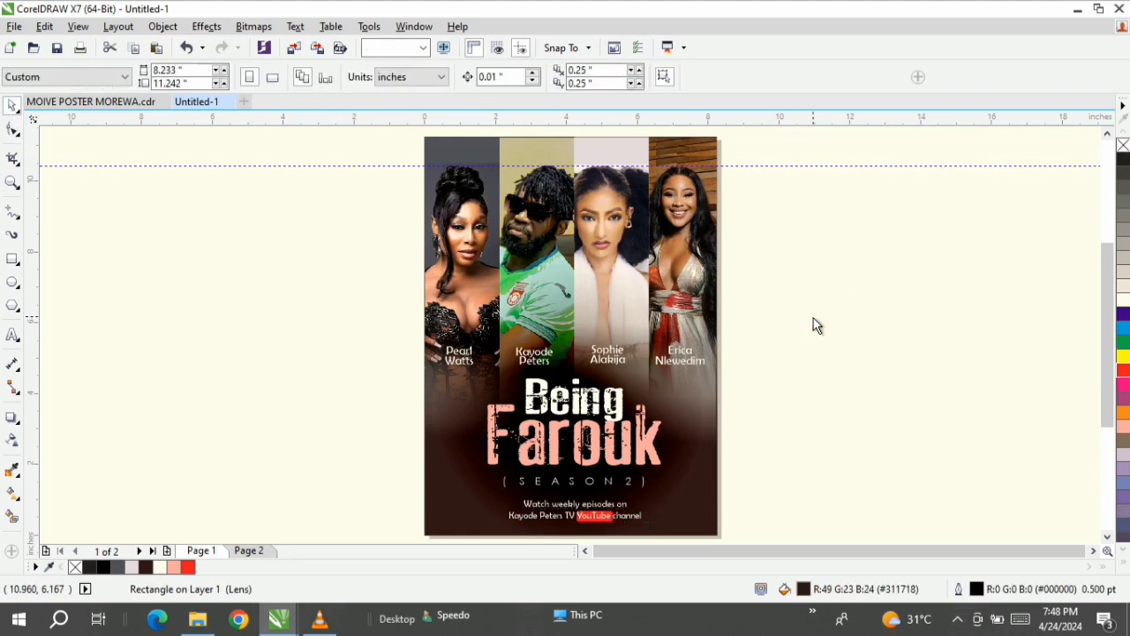
{"action": "right_click", "coordinate": [251, 264]}
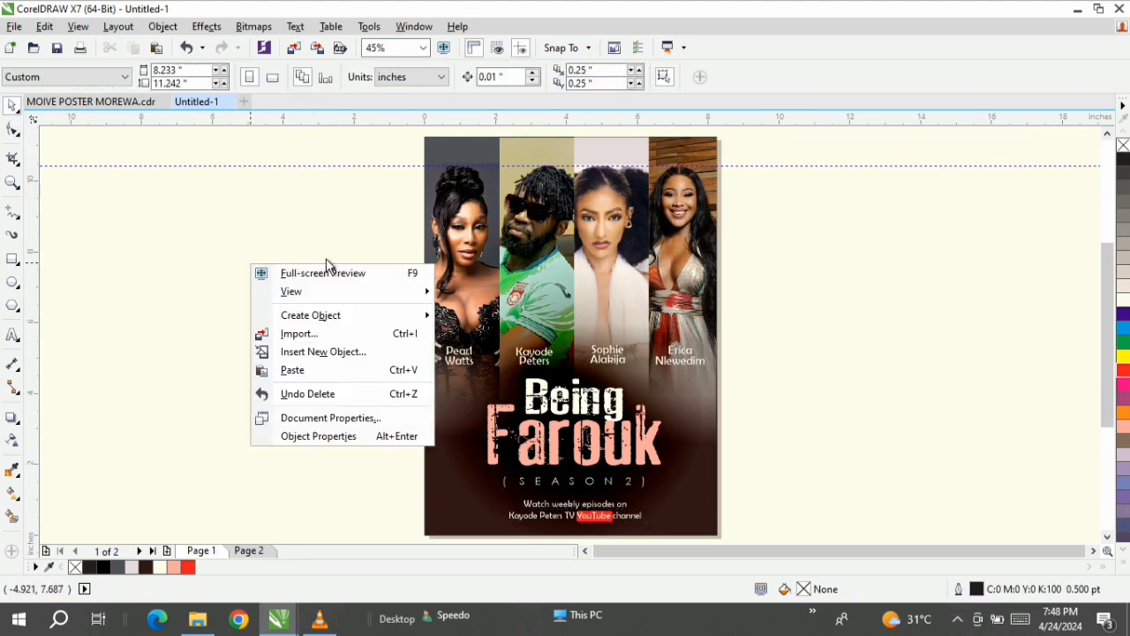
{"action": "left_click", "coordinate": [326, 274]}
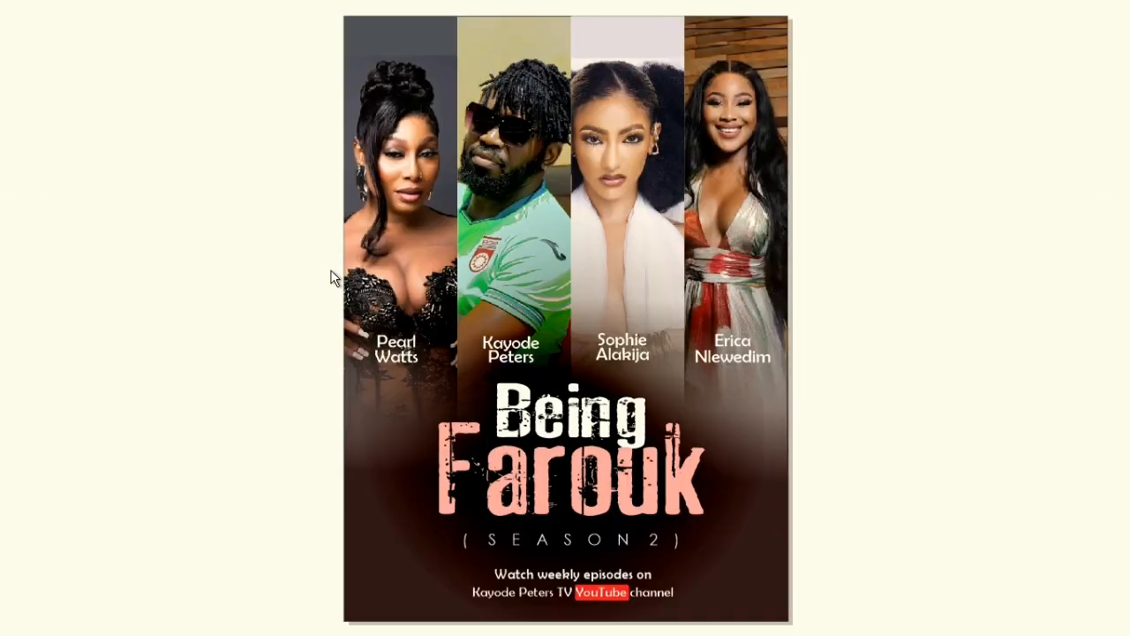